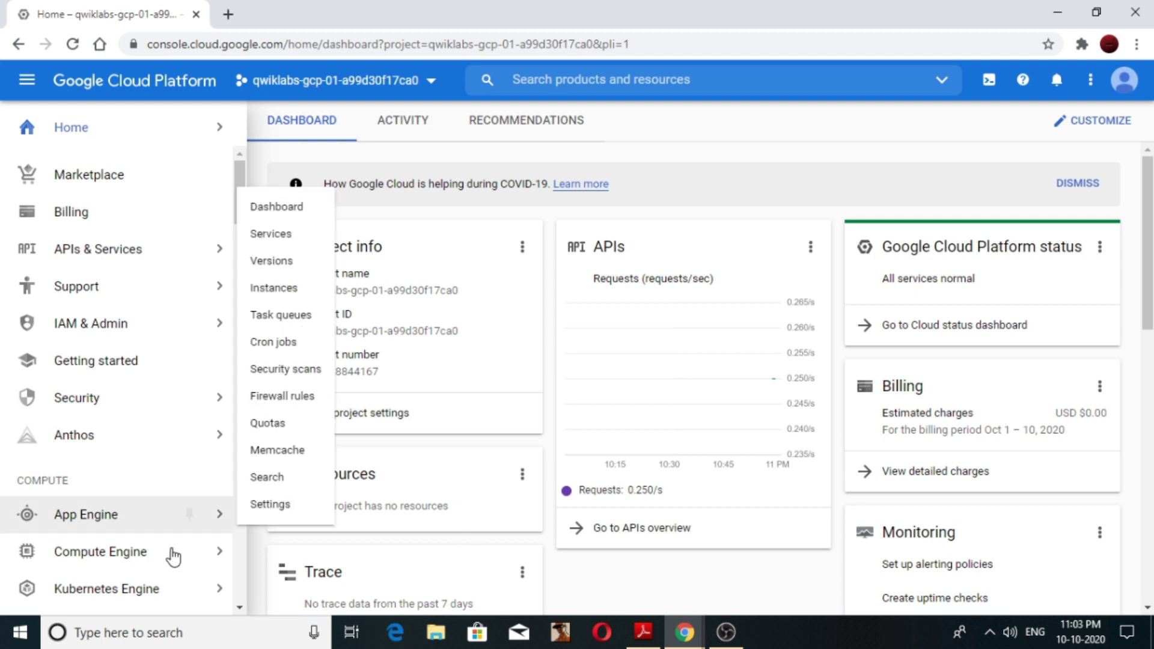
mouse_move(173, 556)
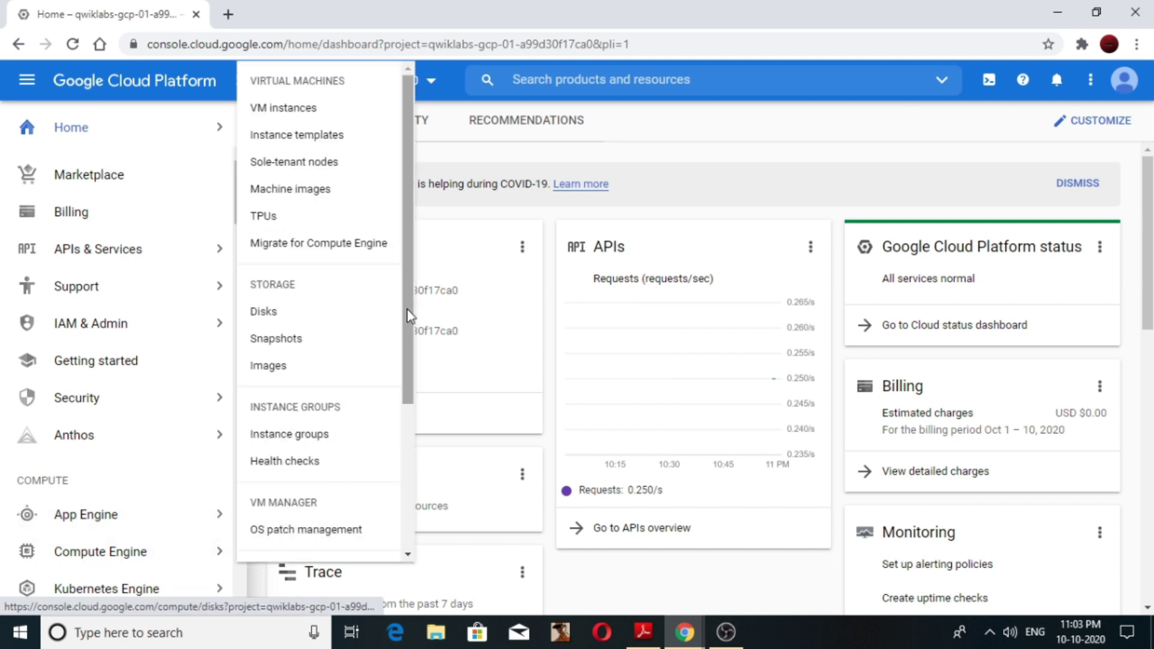
mouse_move(409, 315)
mouse_down()
mouse_move(422, 485)
mouse_move(406, 310)
mouse_up()
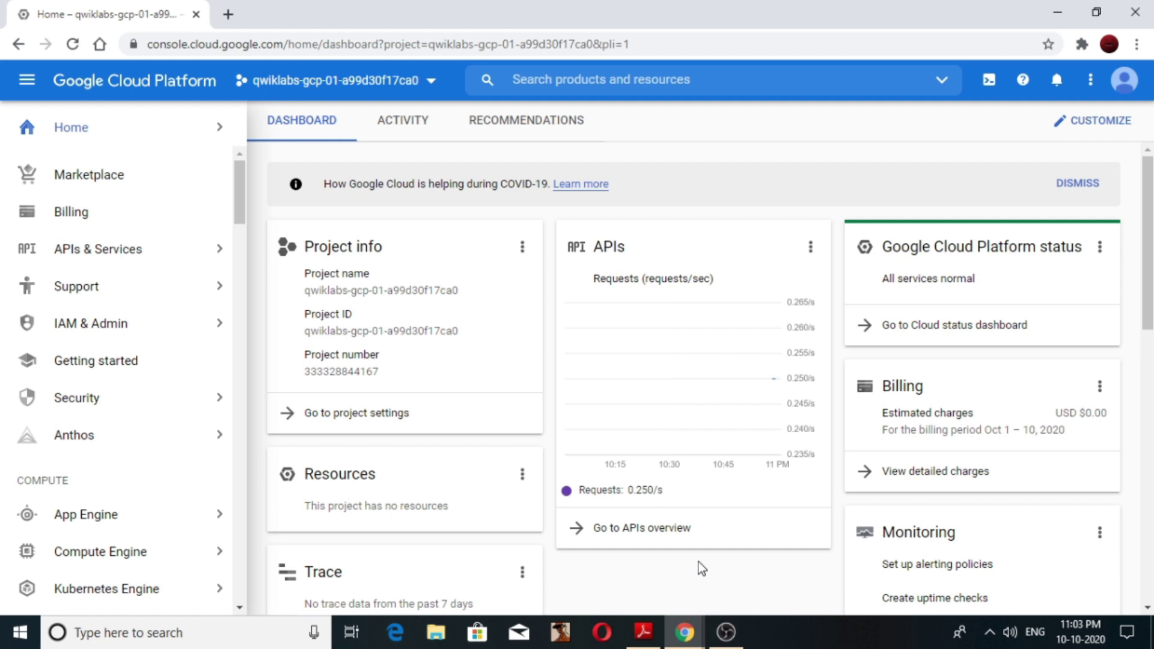
- Switch to the Qwiklabs lab page and examine the enlarged diagram of regions and their zones
key(alt+Tab)
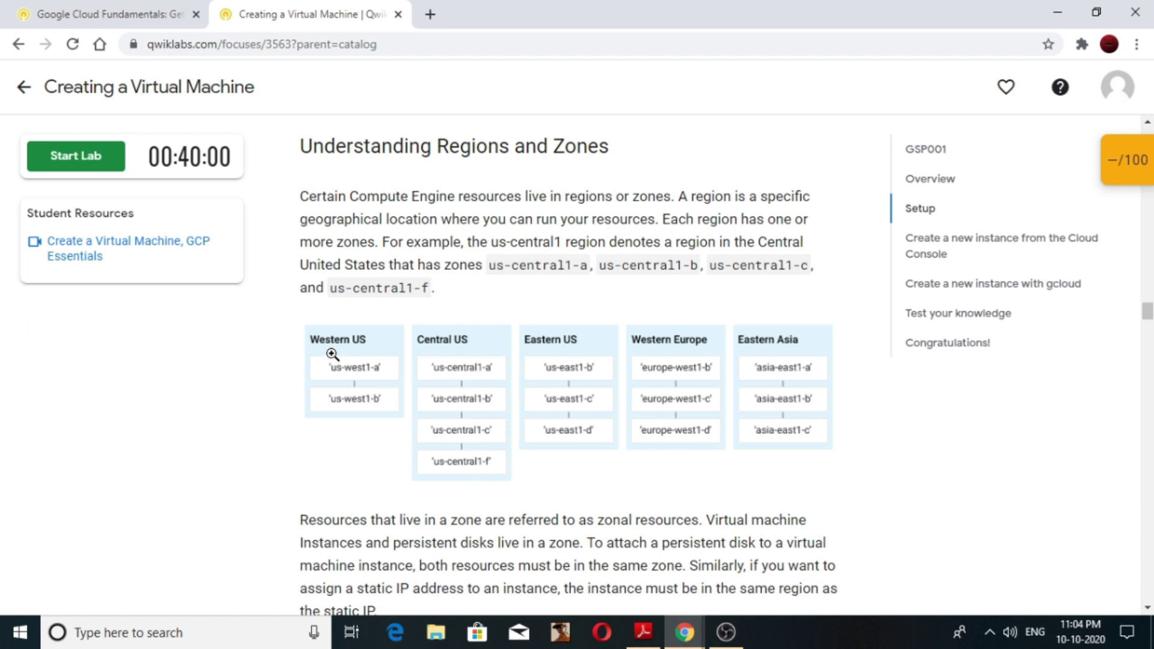
click(449, 360)
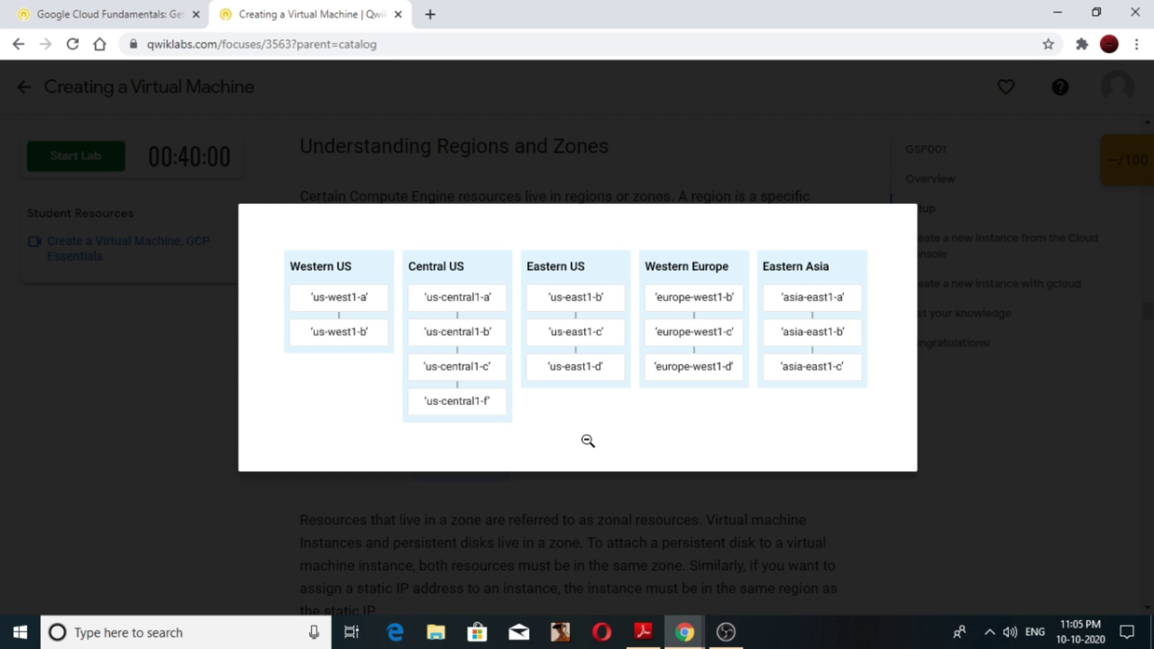
scroll(588, 442, down, 1)
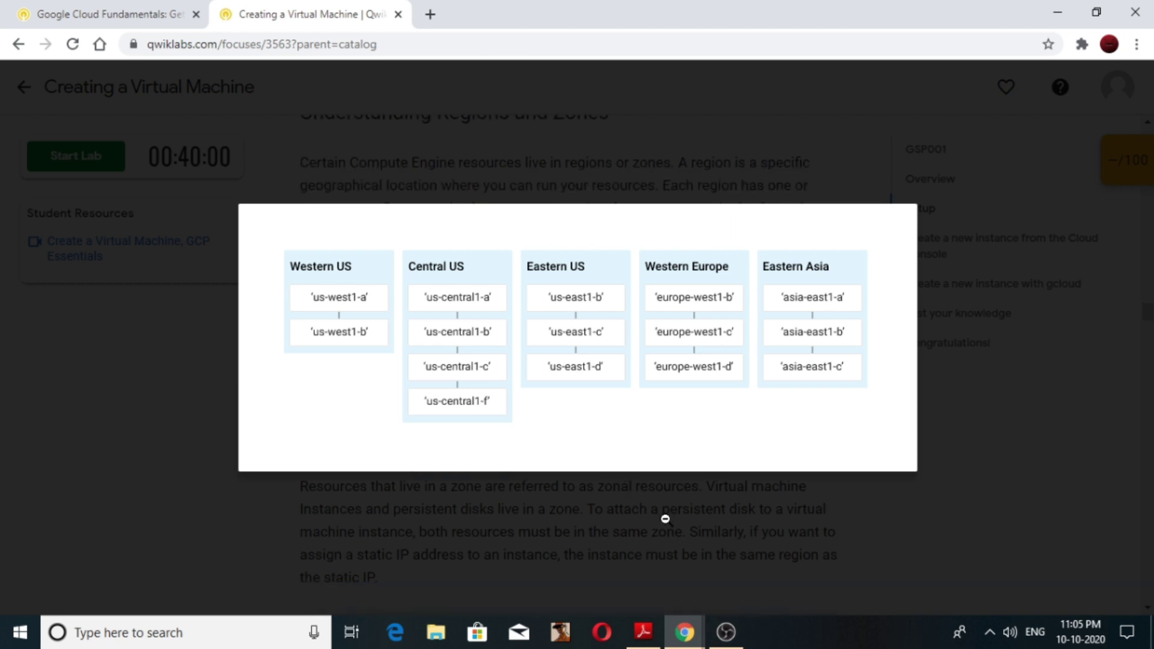
scroll(666, 519, down, 1)
scroll(666, 519, down, 3)
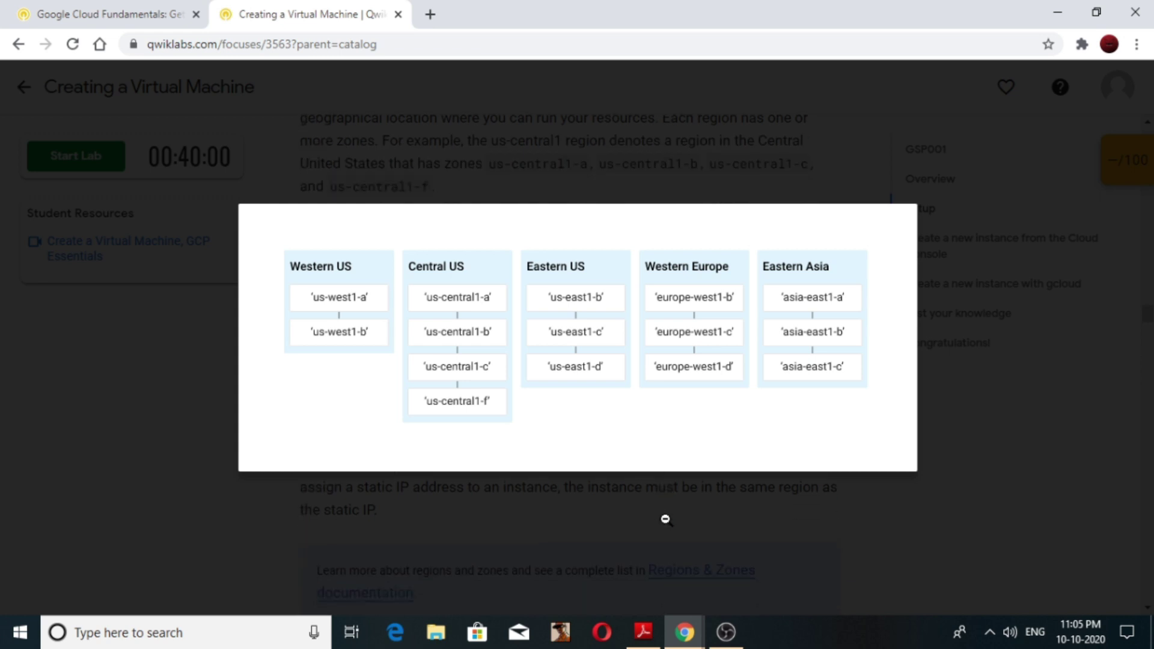
scroll(666, 519, up, 5)
scroll(665, 519, down, 1)
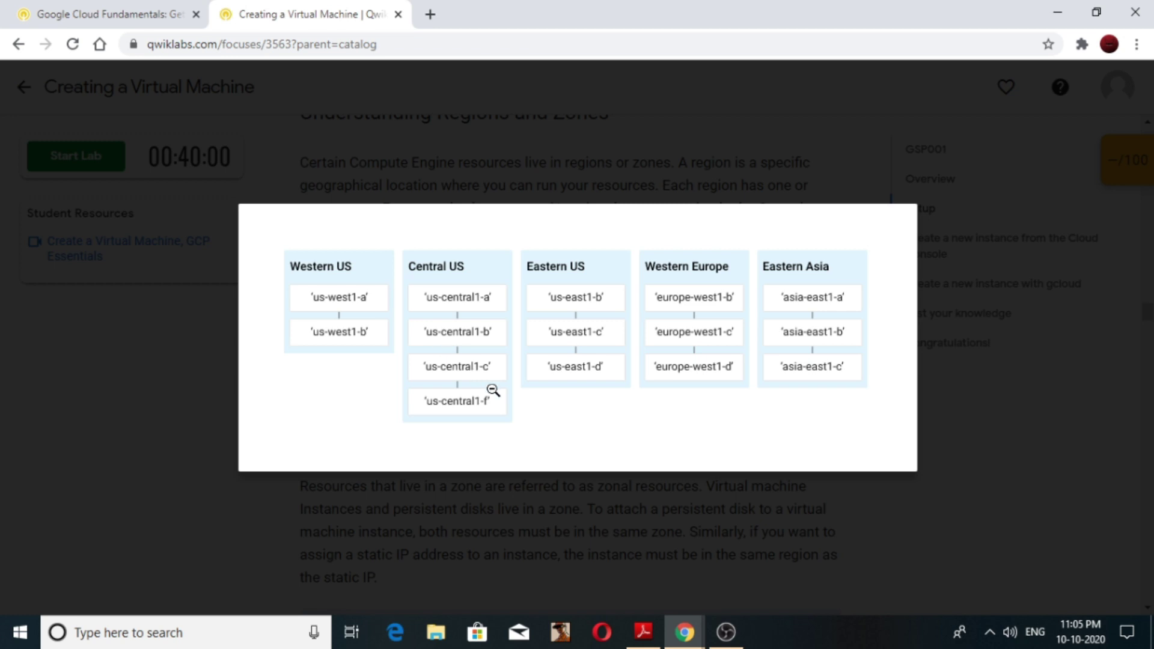
click(552, 405)
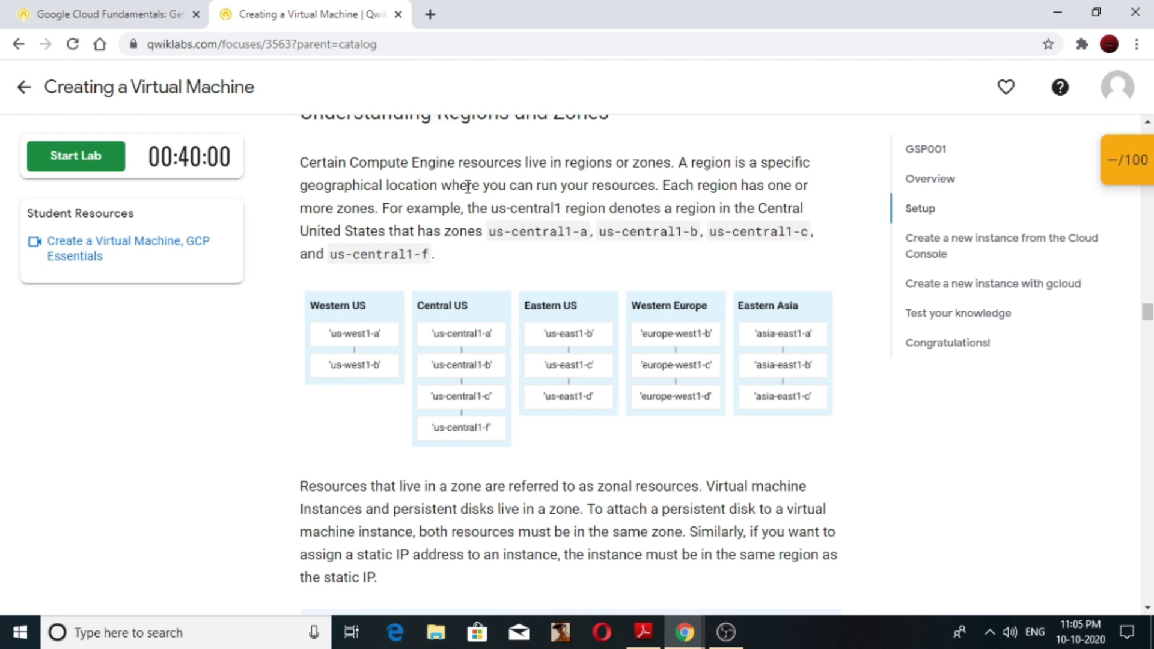
- Read the lab section on creating an instance from the Cloud Console, including its table of required parameters
scroll(468, 188, down, 1)
scroll(466, 187, down, 10)
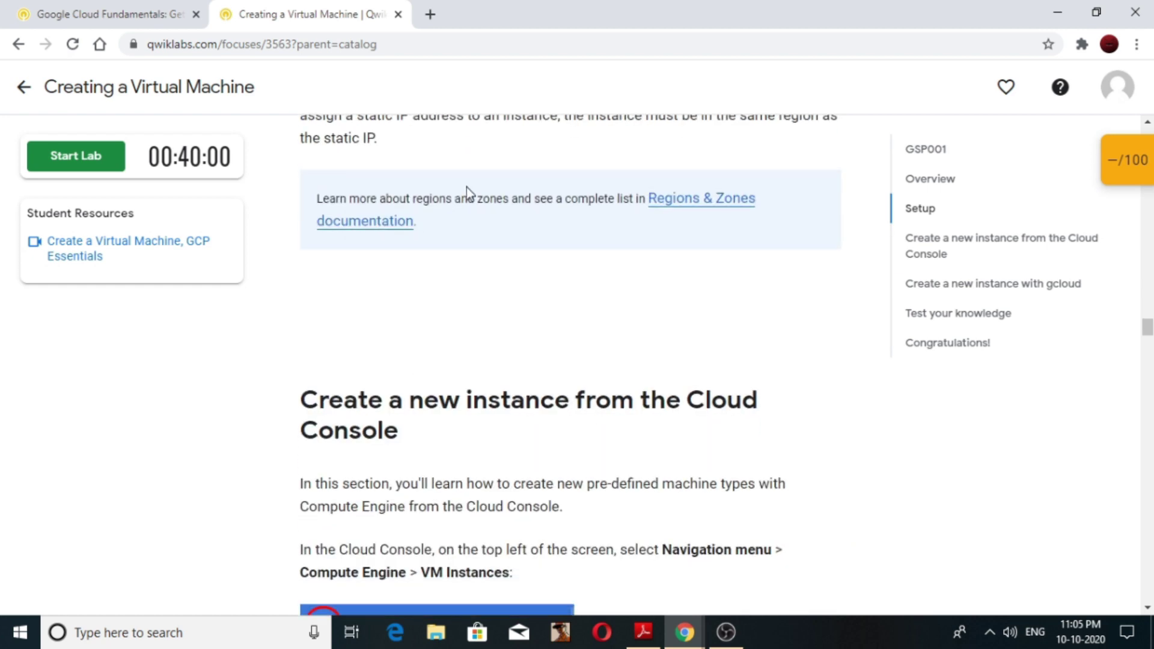
scroll(467, 186, down, 1)
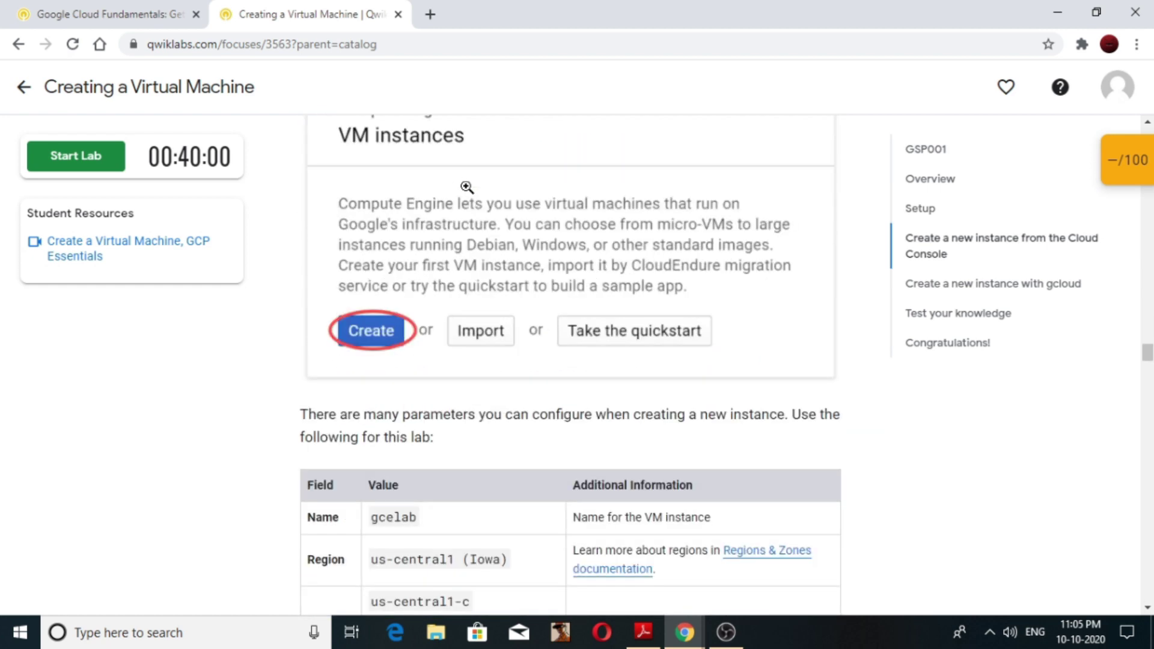
scroll(466, 186, down, 5)
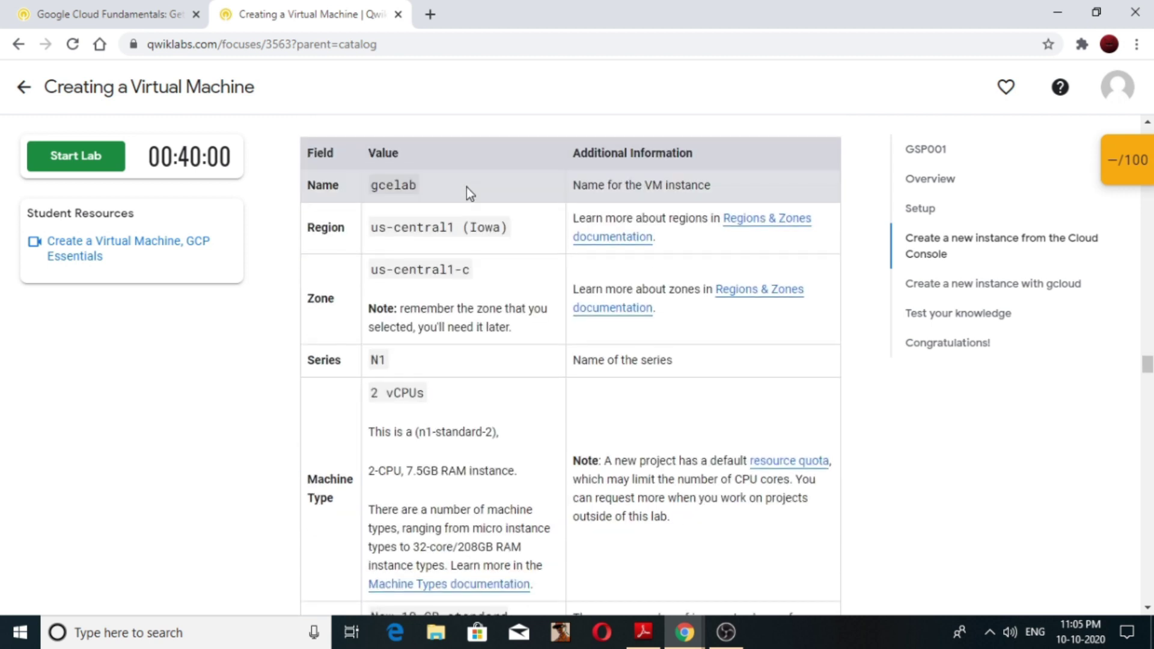
scroll(467, 186, down, 1)
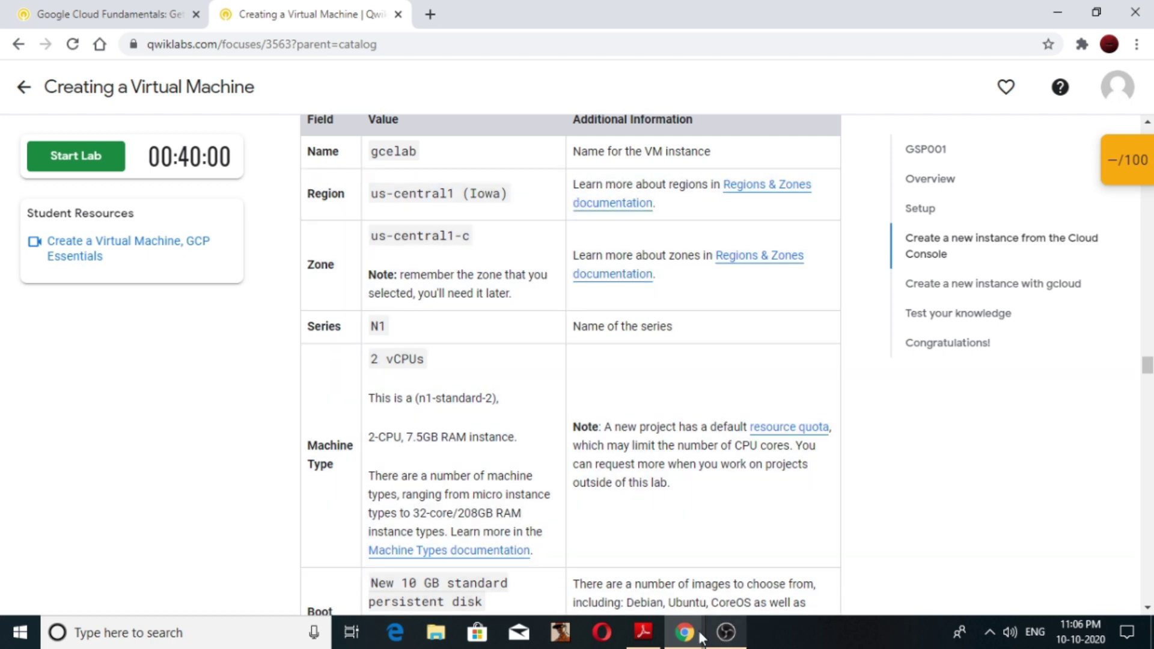
- Switch to the Google Cloud console and start creating a Compute Engine VM instance named gcelab
mouse_move(686, 631)
click(716, 592)
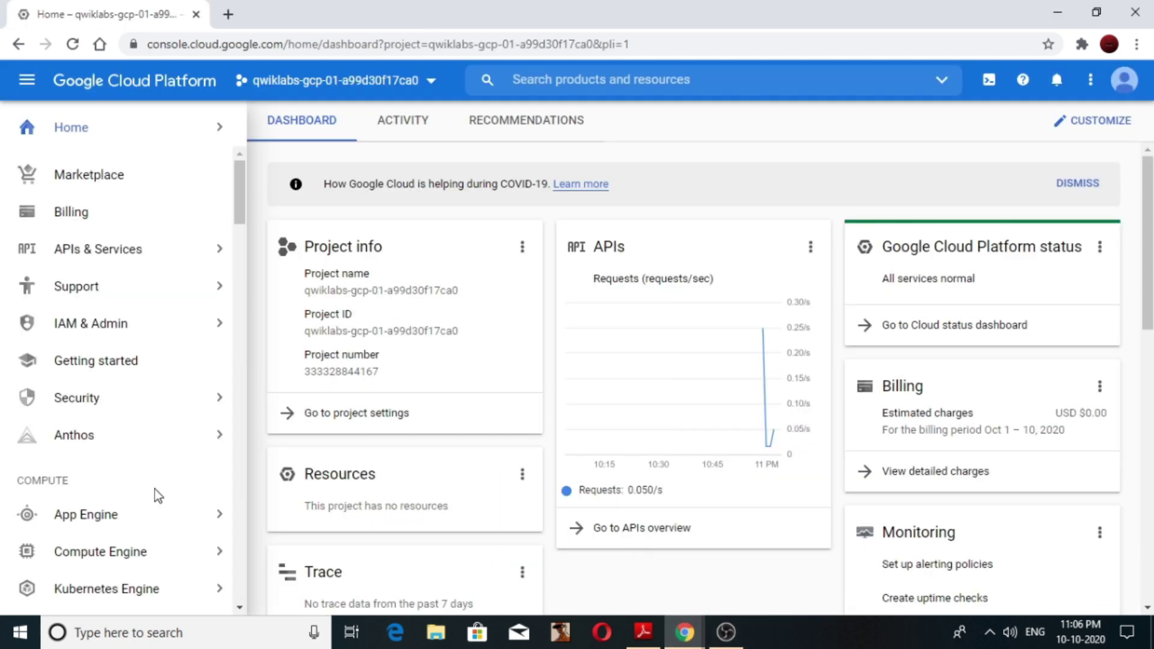
mouse_move(150, 548)
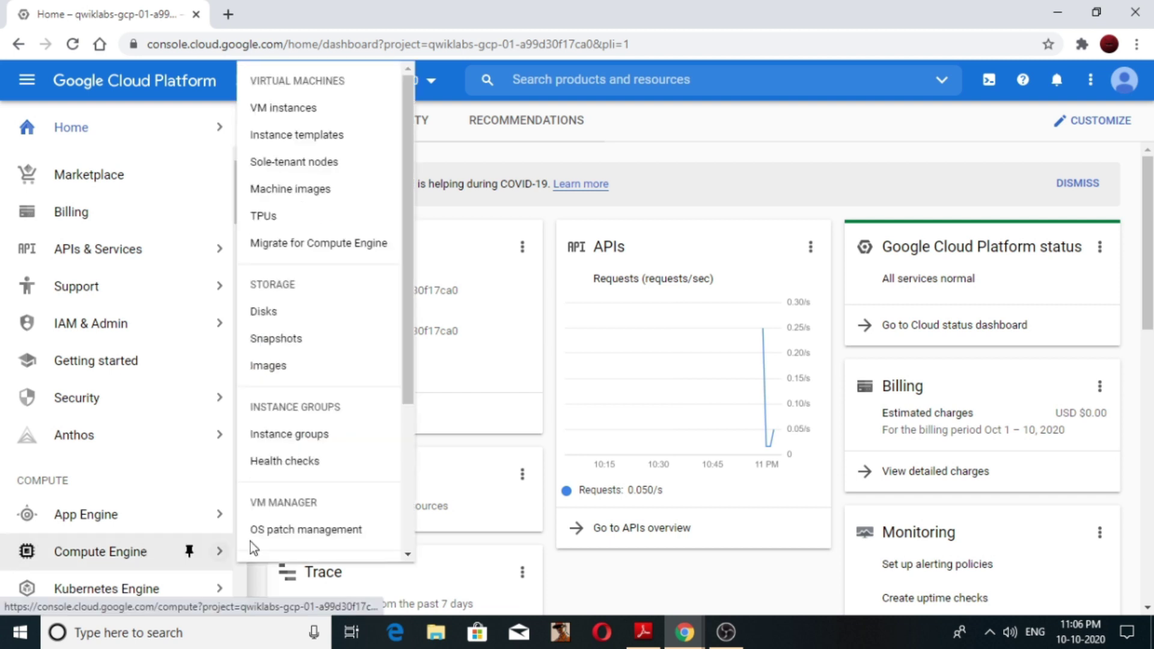
click(311, 111)
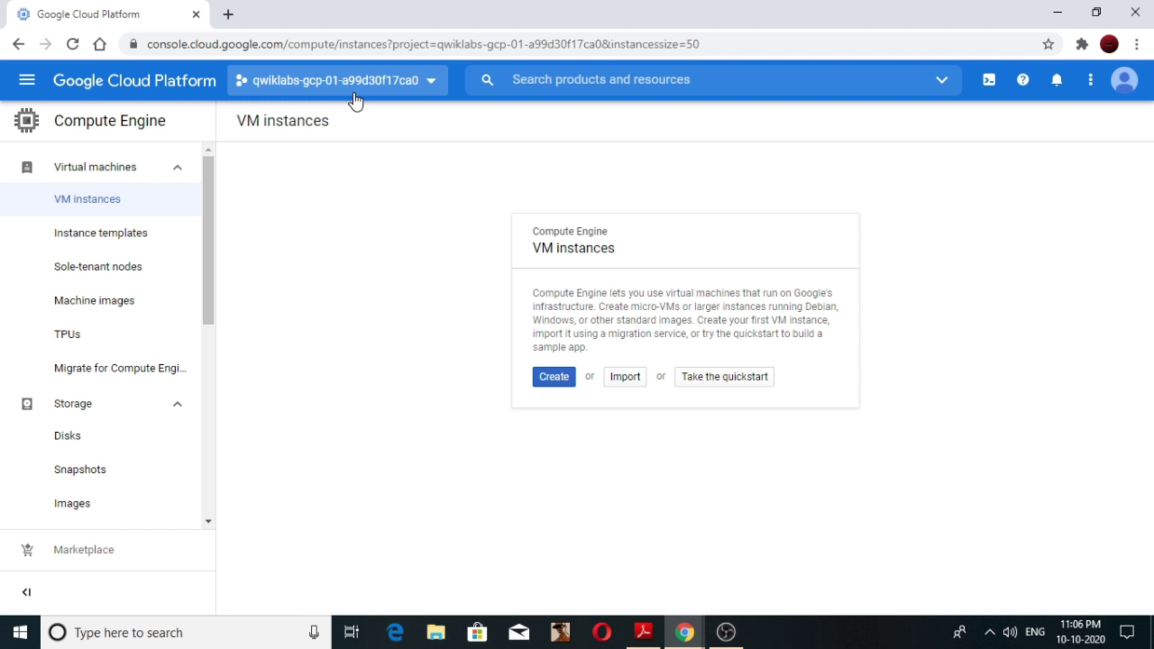
click(563, 380)
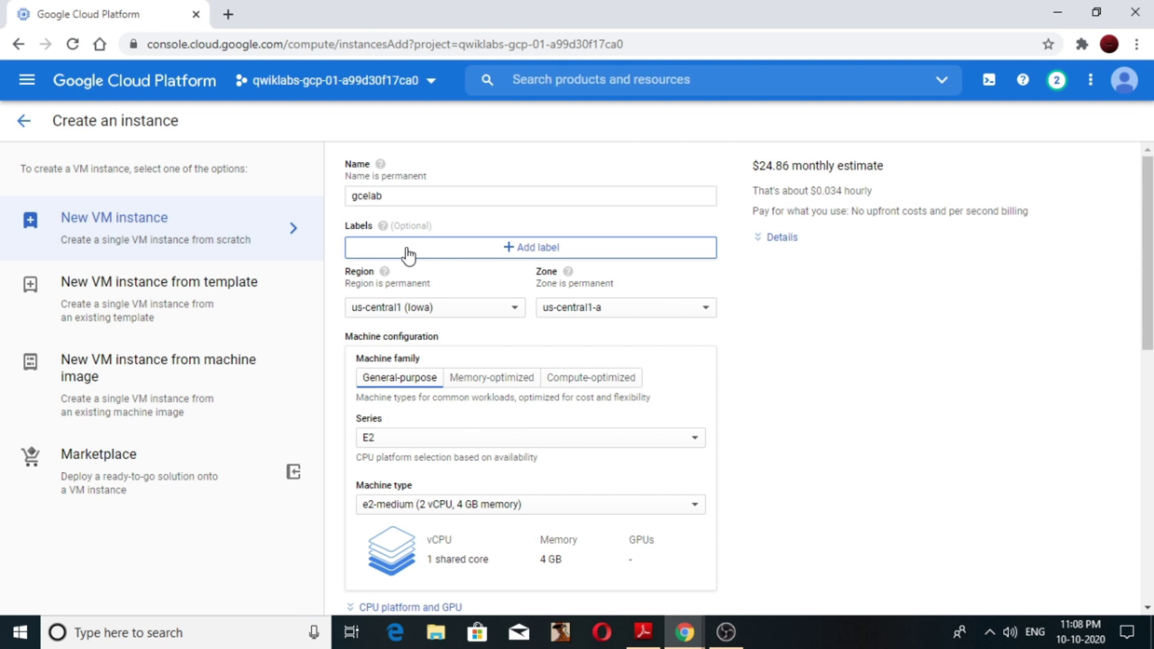
- Review the available regions and preview the Memory-optimized machine family before returning to General-purpose
click(449, 307)
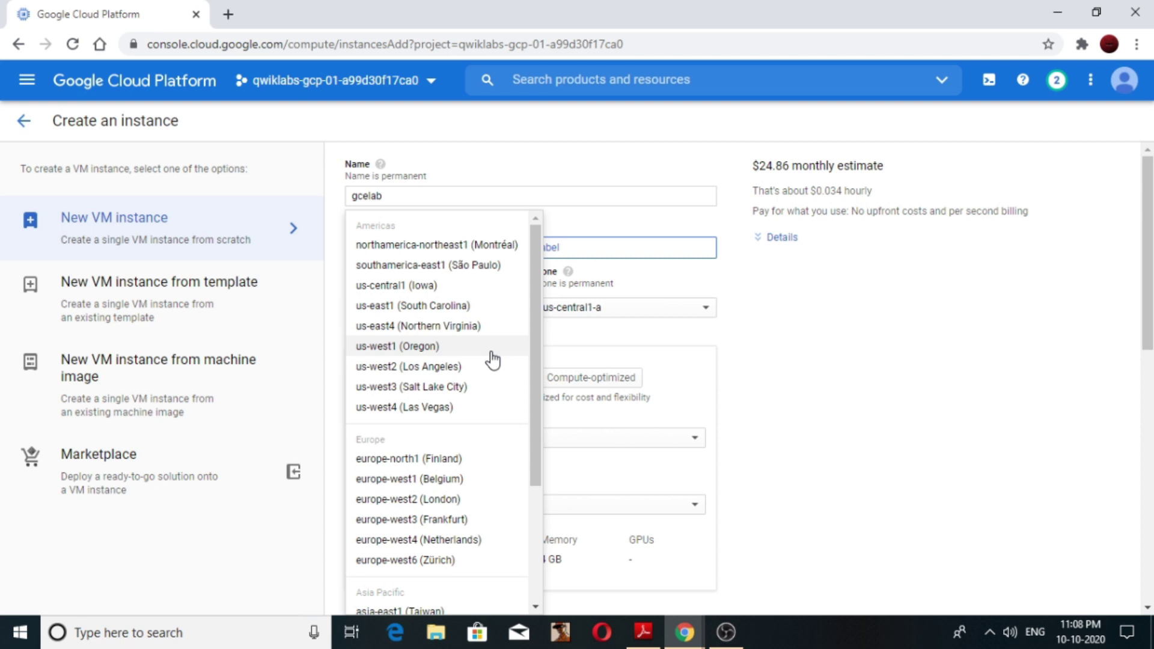
key(Escape)
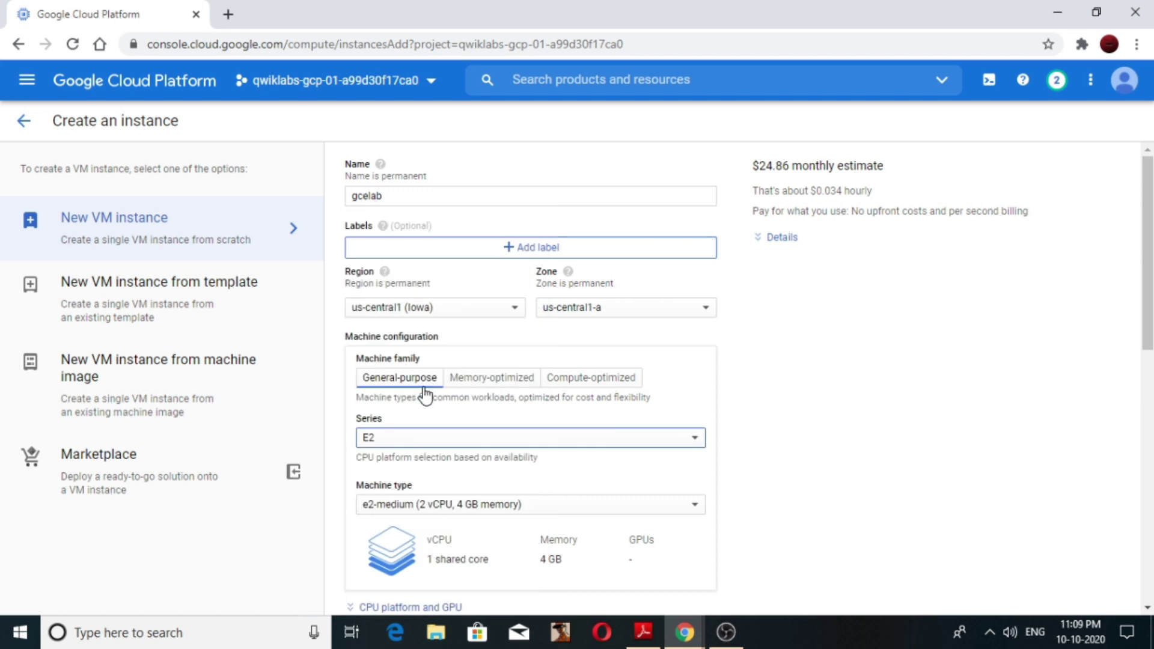
click(470, 379)
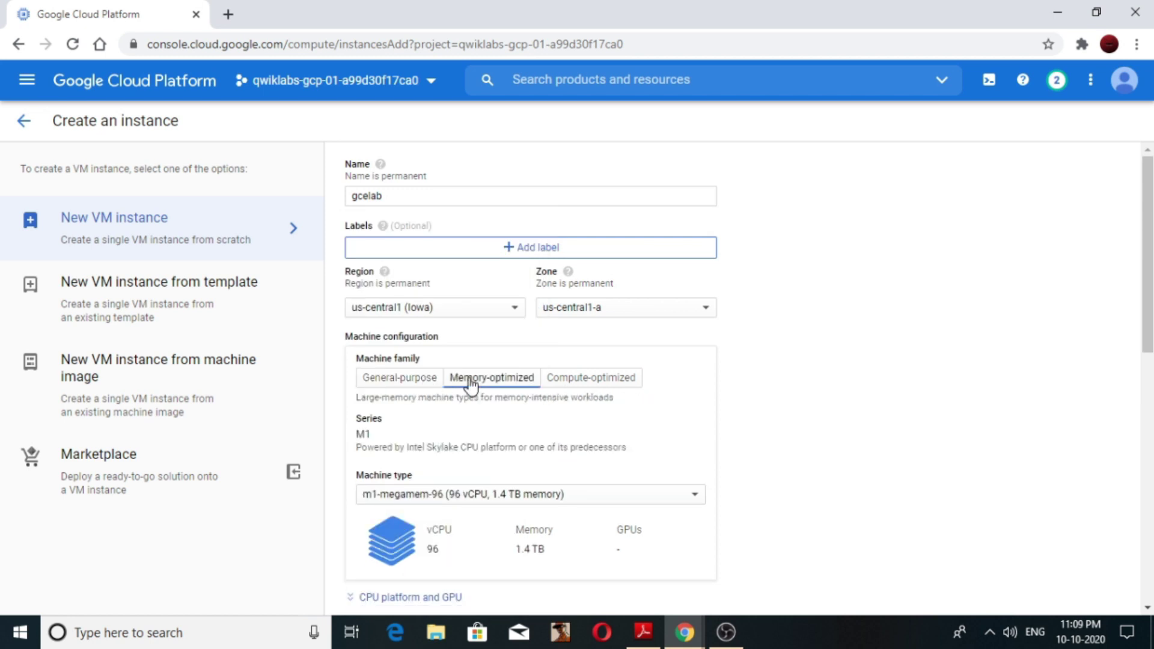
click(416, 379)
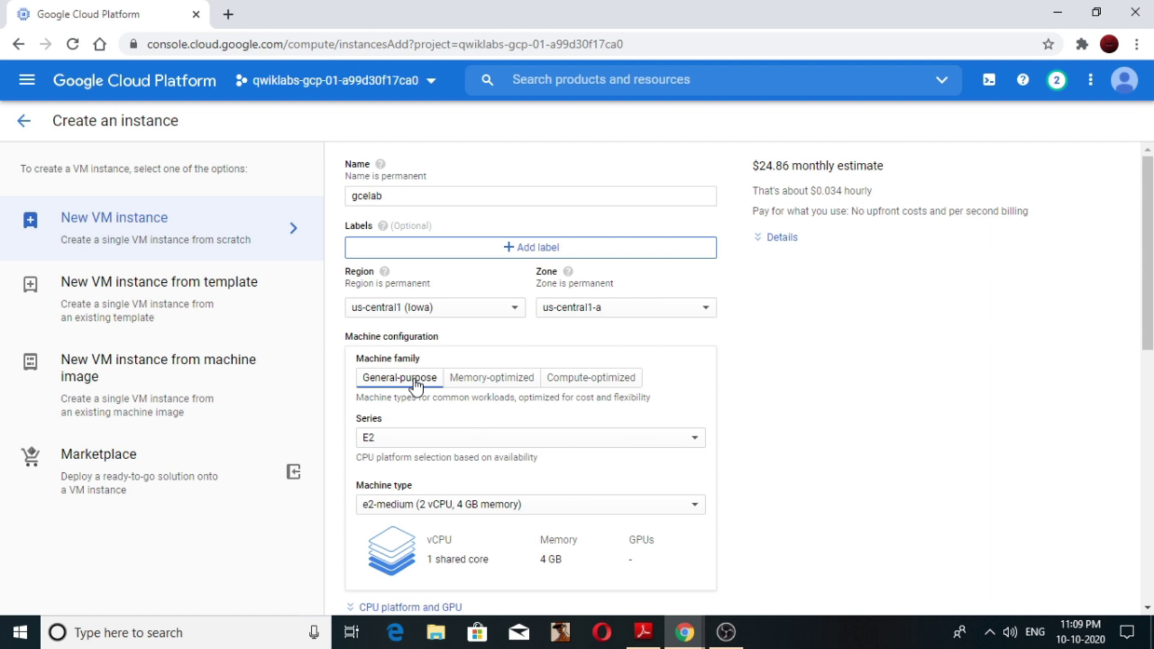
- Set the machine series to N1 and try raising the custom machine's cores to 6 vCPU
click(496, 435)
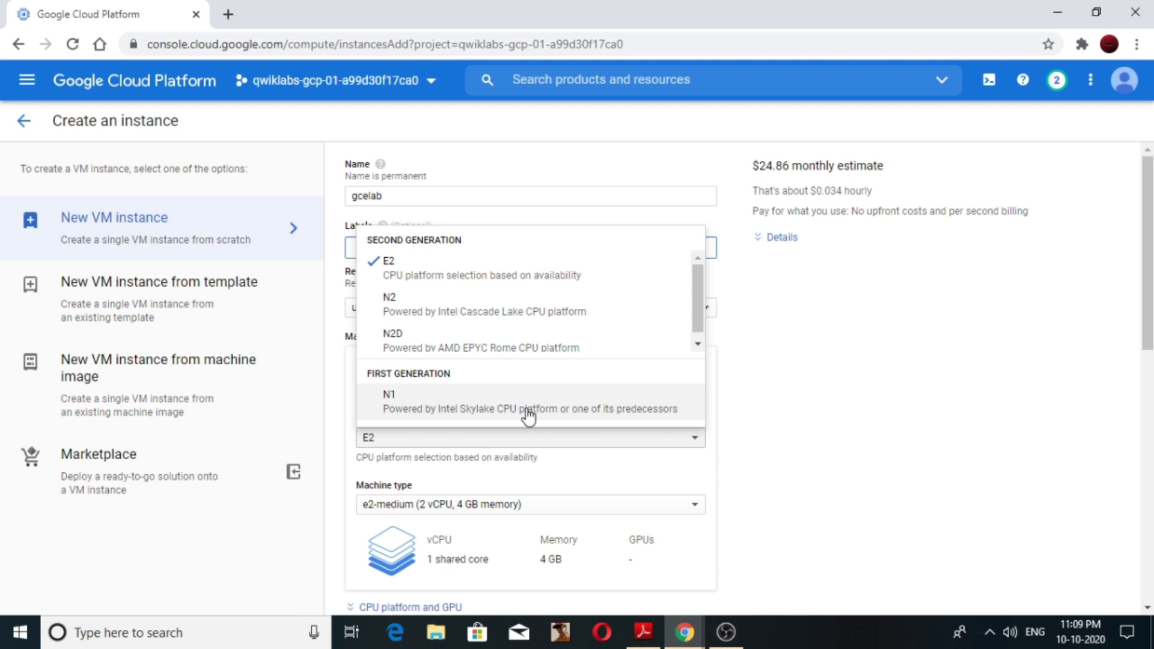
click(528, 401)
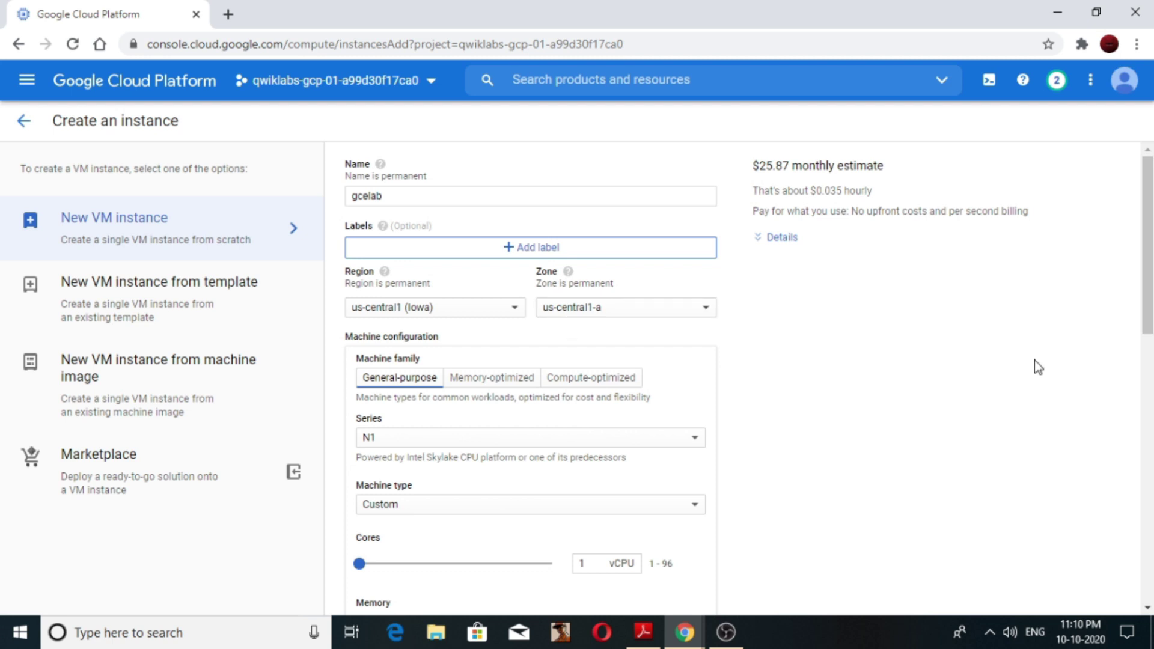
scroll(1038, 366, down, 2)
drag(361, 428, 413, 432)
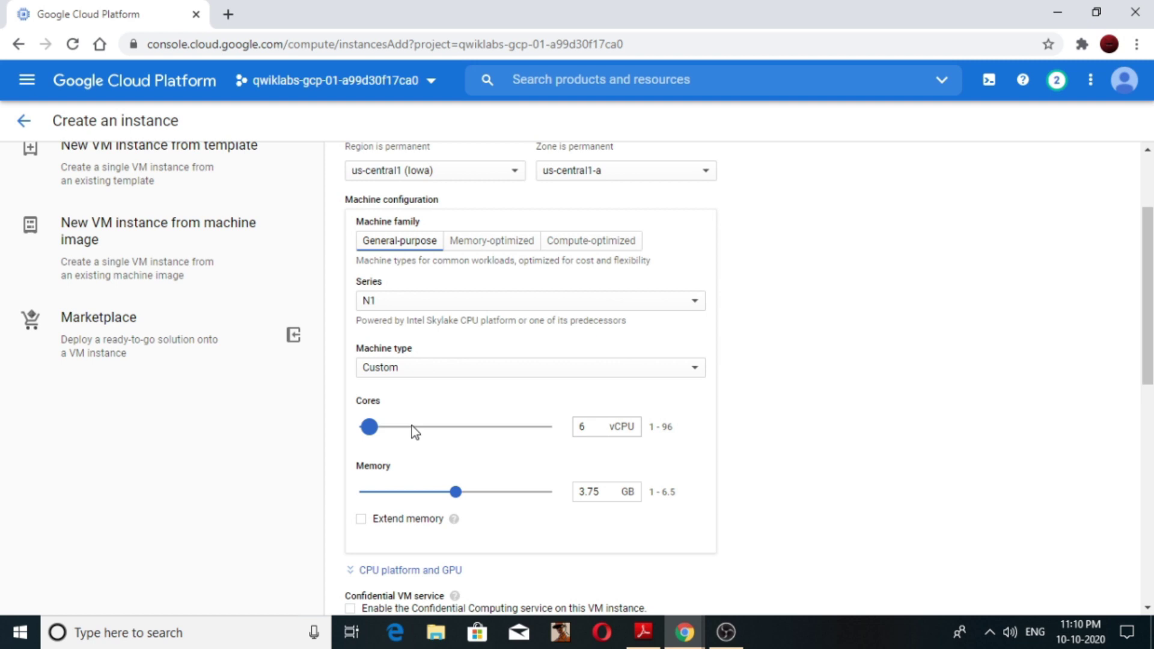
- Set the machine type to f1-micro (1 vCPU, 614 MB memory) and review the other available types
click(510, 367)
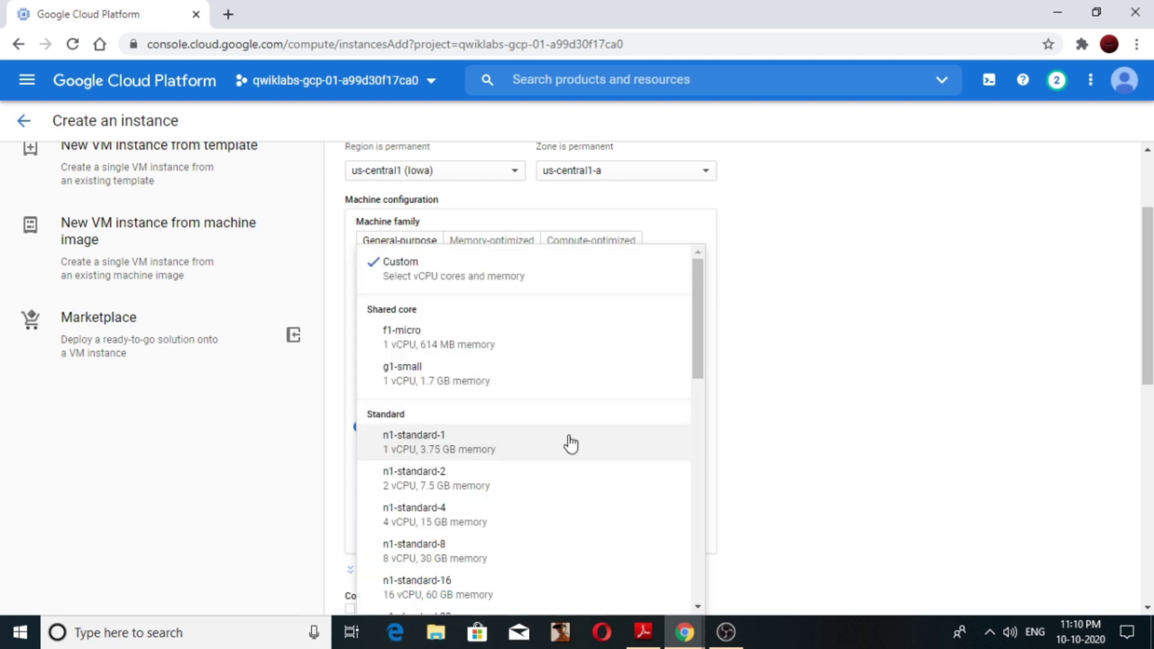
click(531, 341)
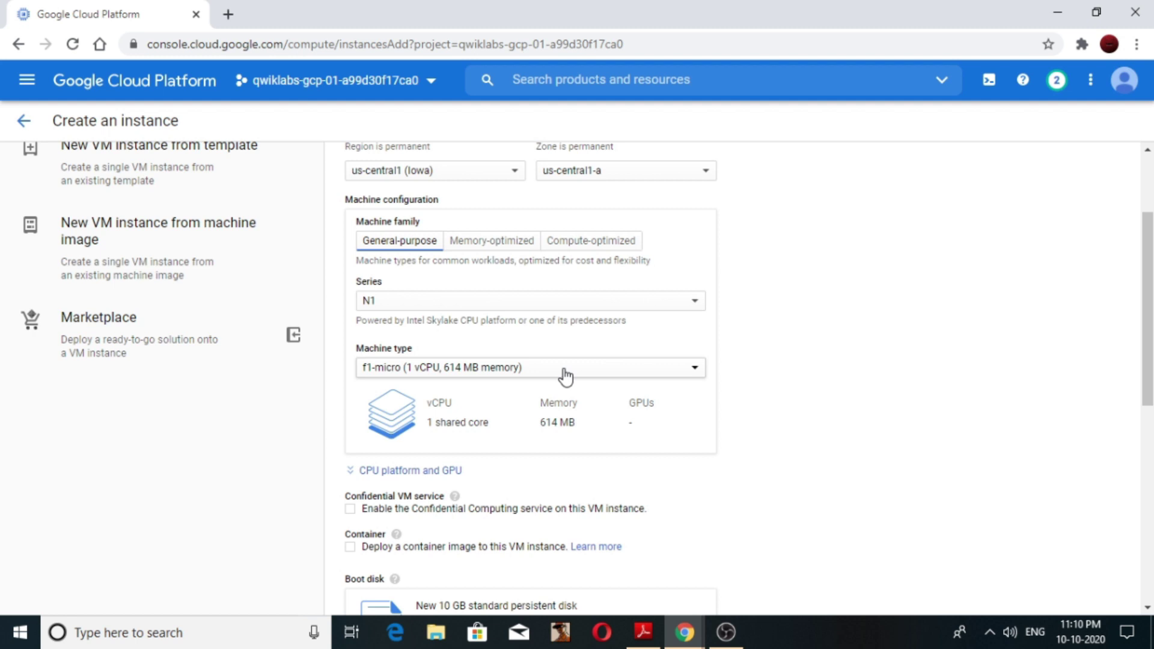
scroll(776, 180, up, 2)
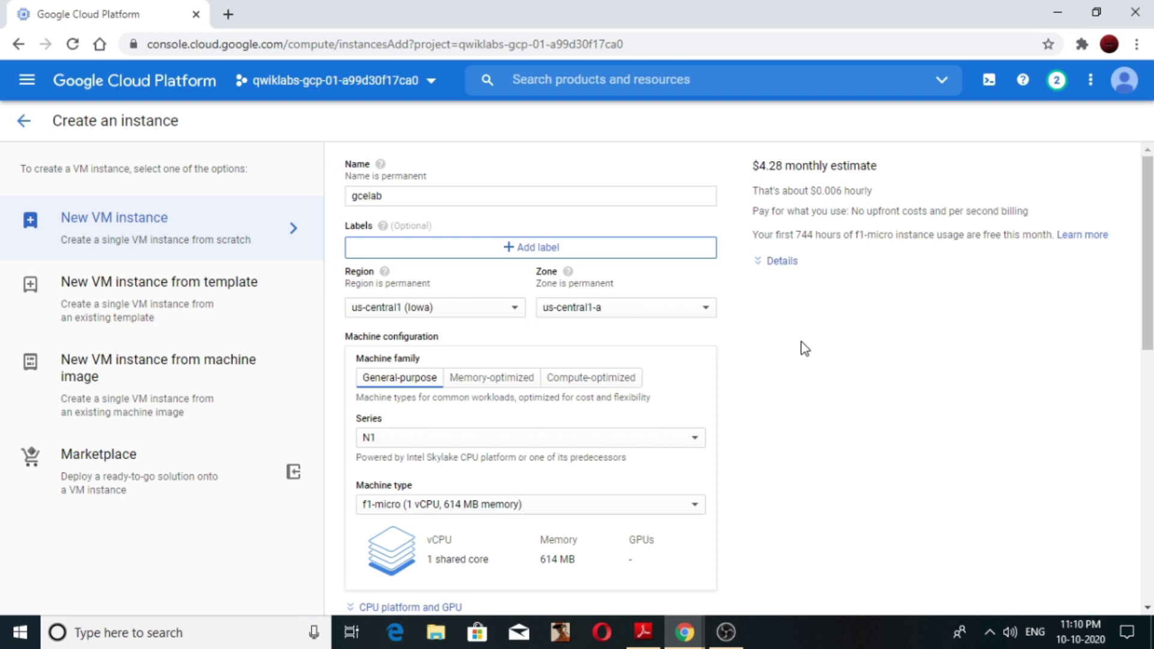
click(695, 505)
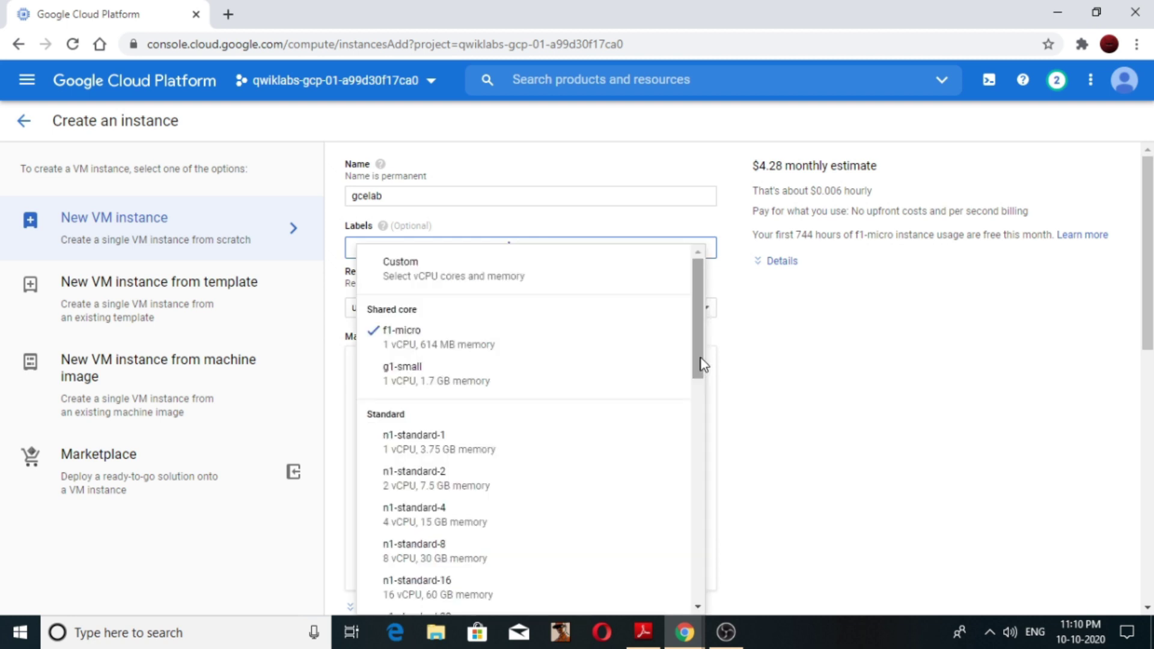
key(Escape)
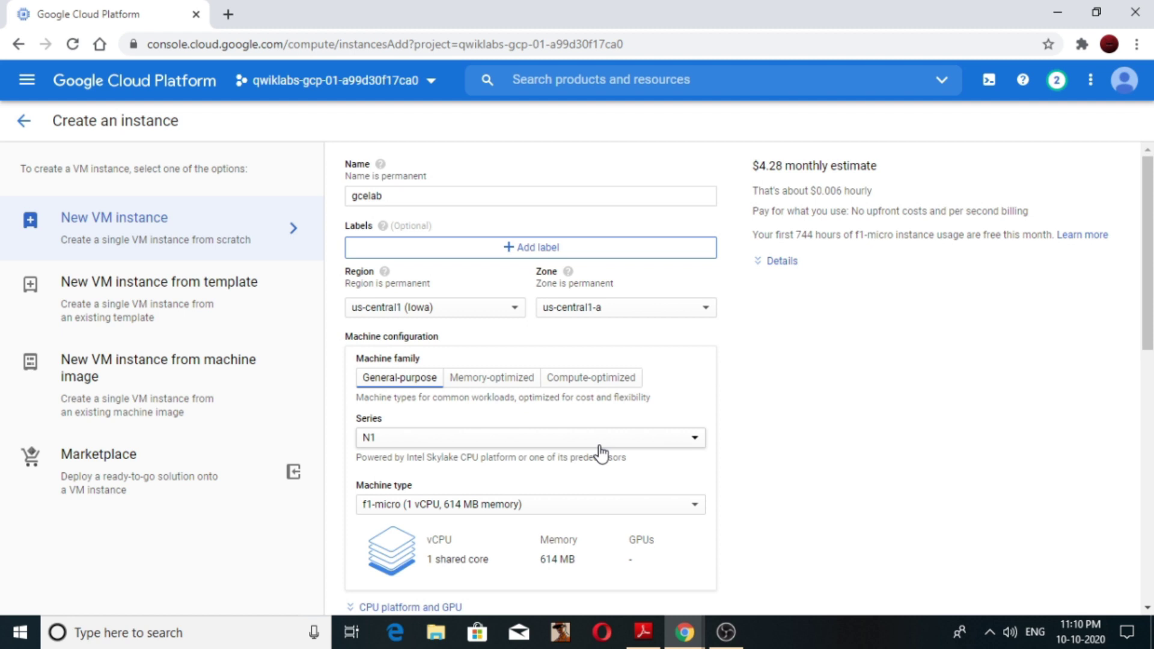
- Preview the Memory-optimized and Compute-optimized machine families, and go back to General-purpose with the N1 series
click(512, 378)
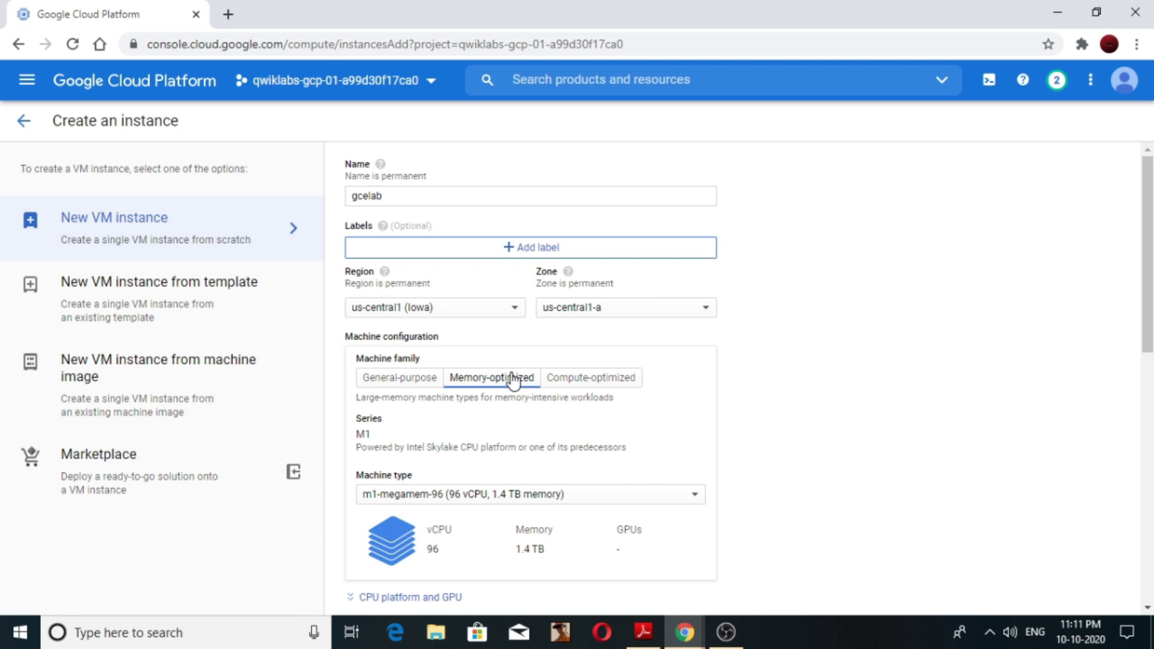
click(591, 378)
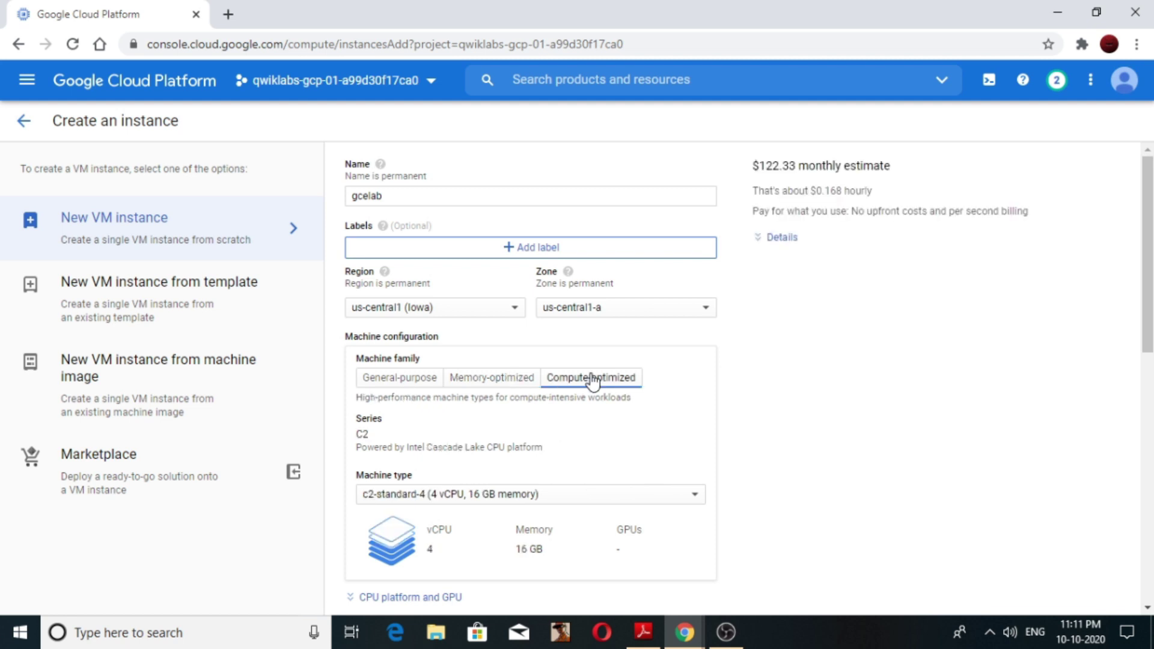
click(459, 377)
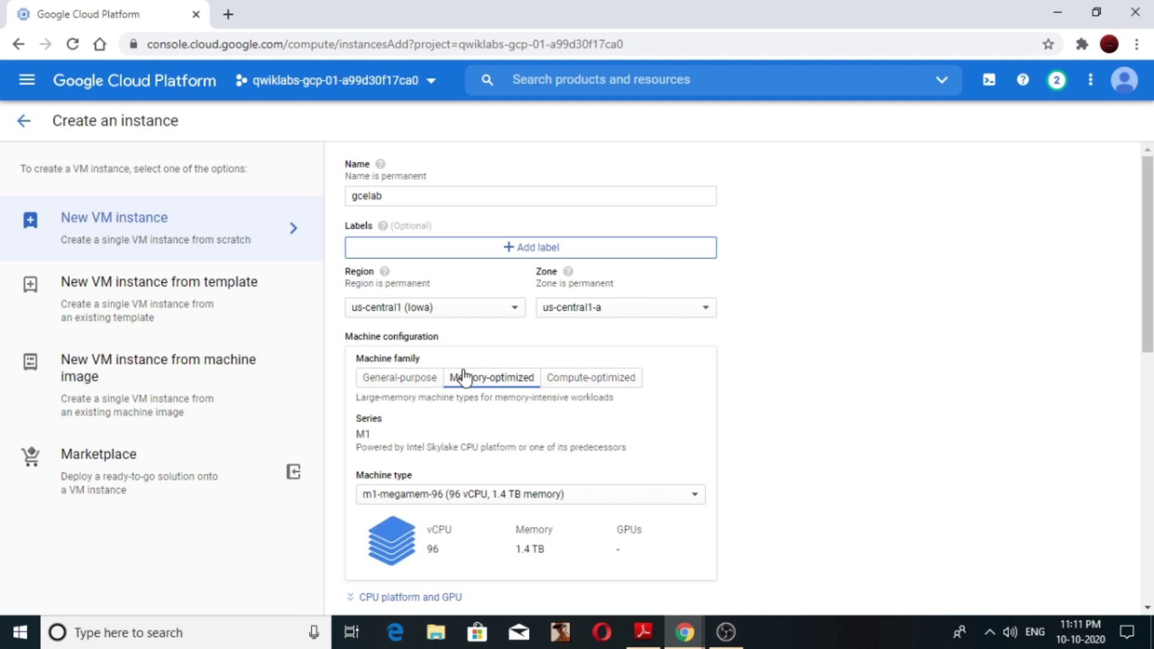
click(425, 385)
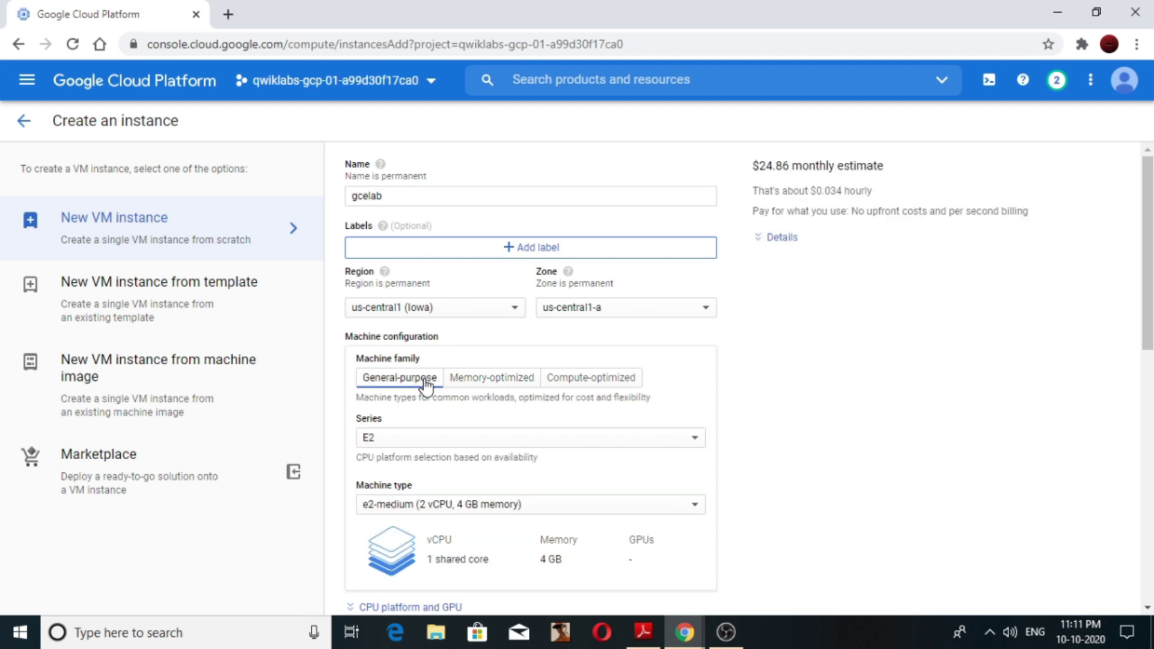
click(496, 441)
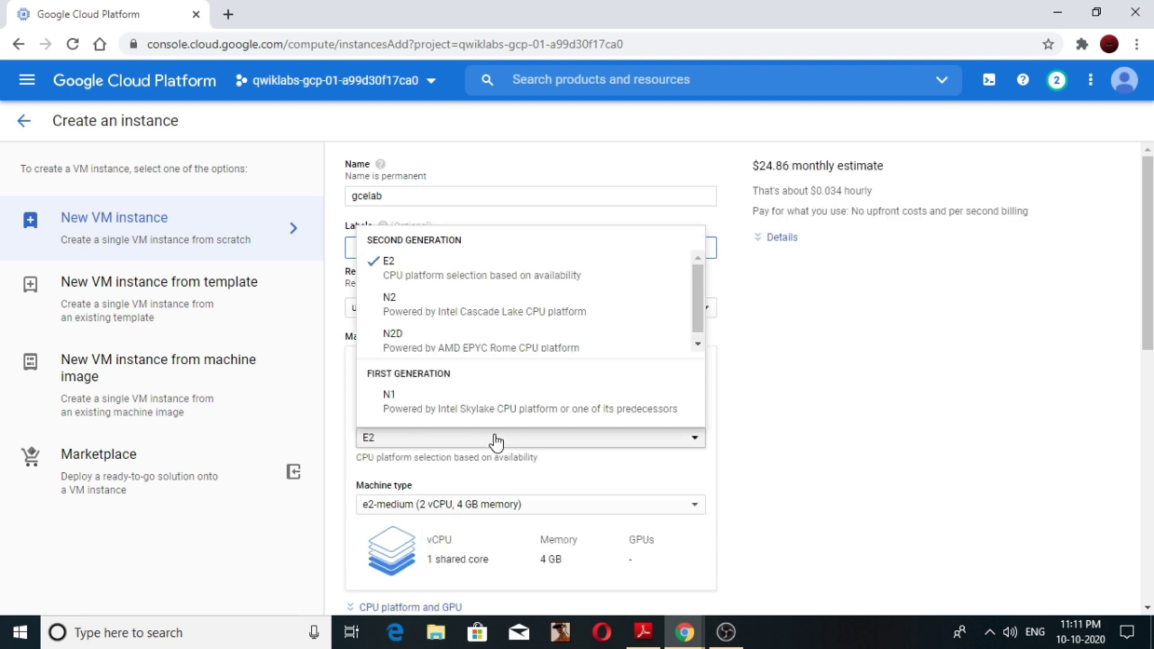
click(496, 409)
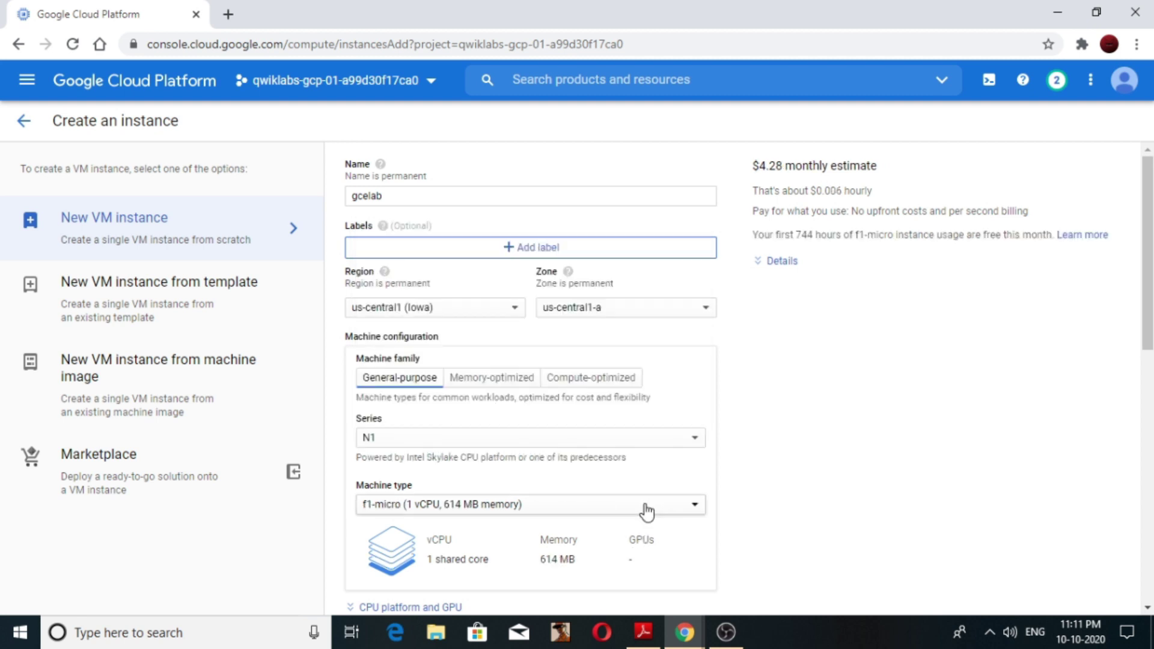
- Set the instance's zone to us-central1-c and check it against the Qwiklabs lab instructions
click(634, 307)
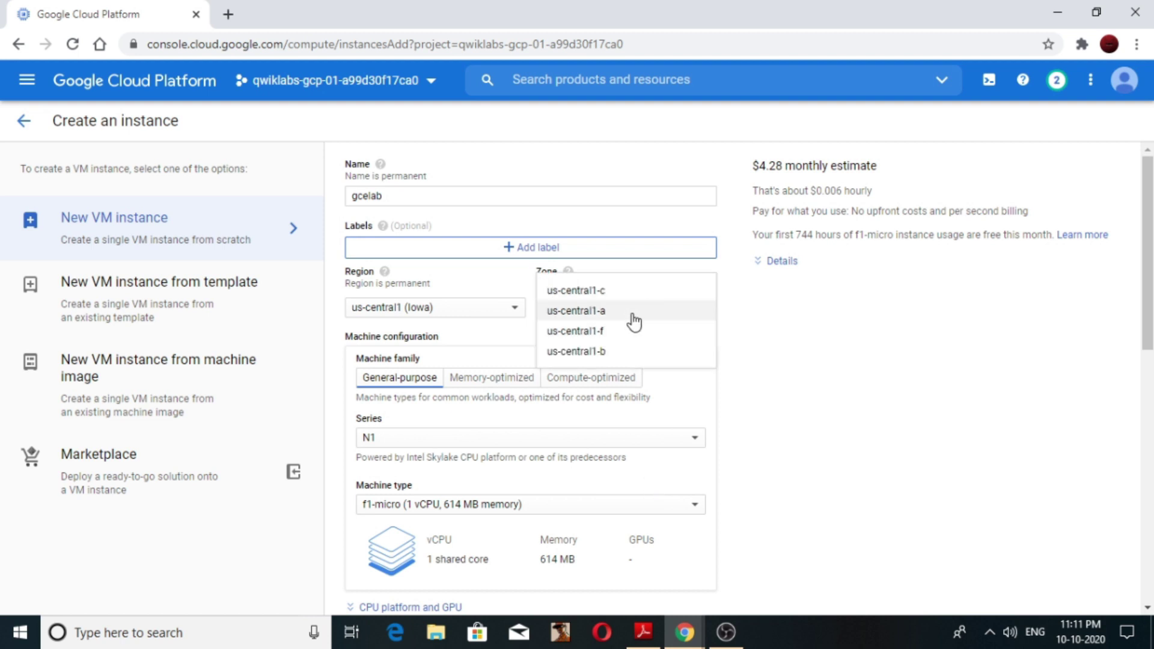
click(619, 295)
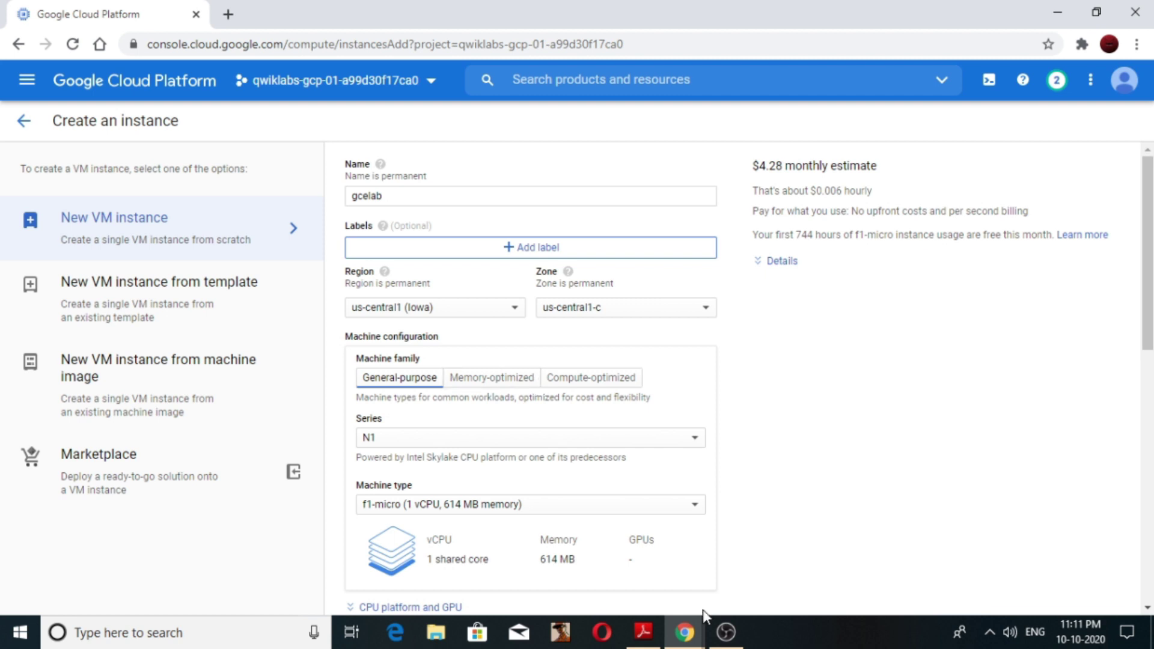
key(alt+Tab)
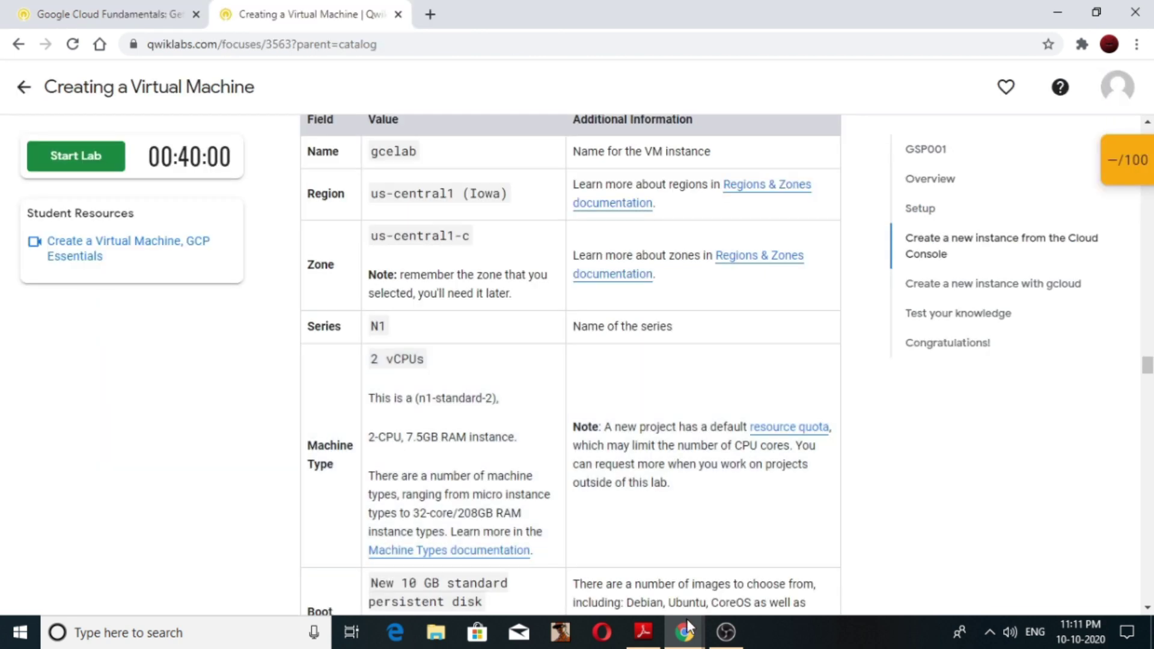
key(alt+Tab)
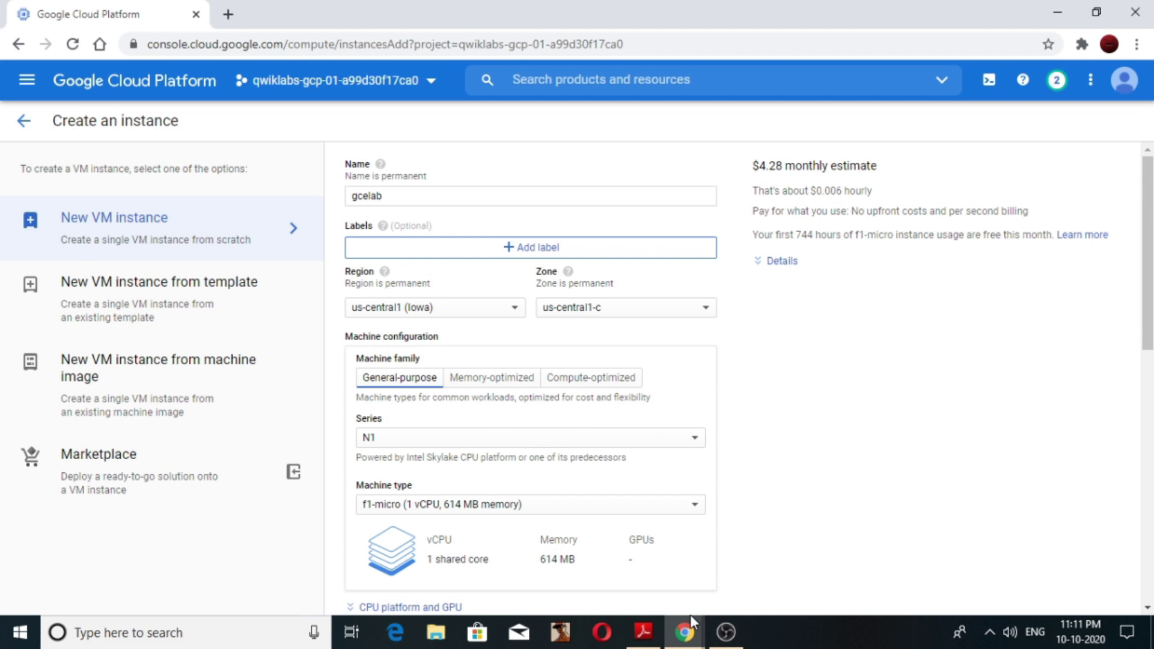
- Check the machine type in the lab instructions and set it to n1-standard-2 (2 vCPU, 7.5 GB memory)
key(alt+Tab)
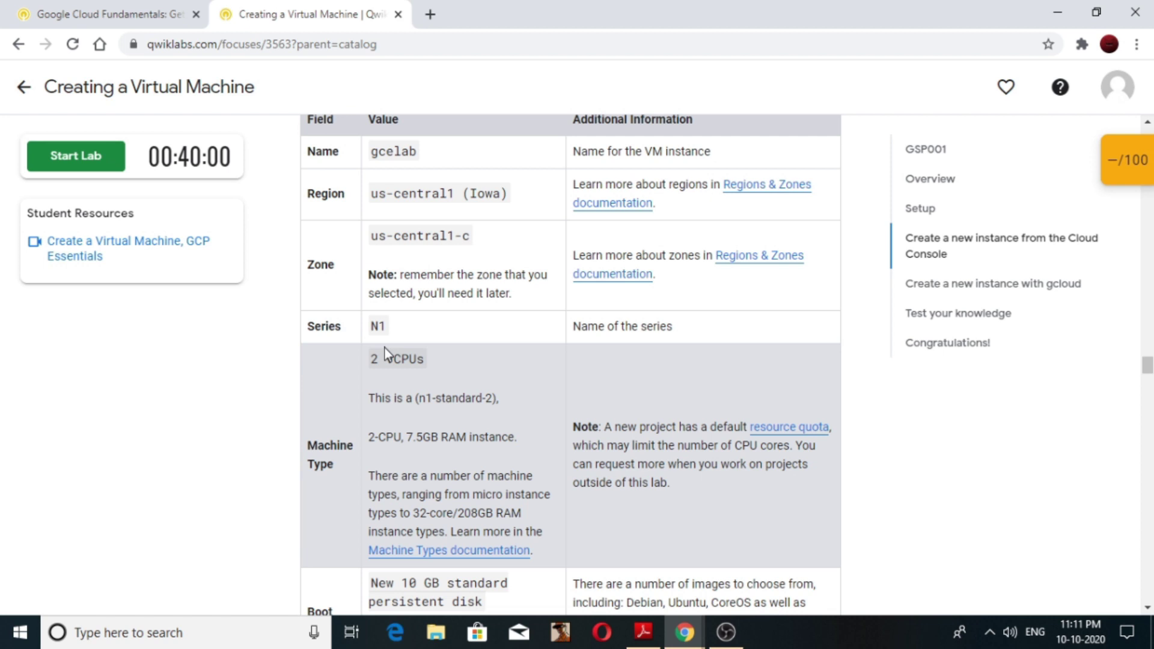
key(alt+Tab)
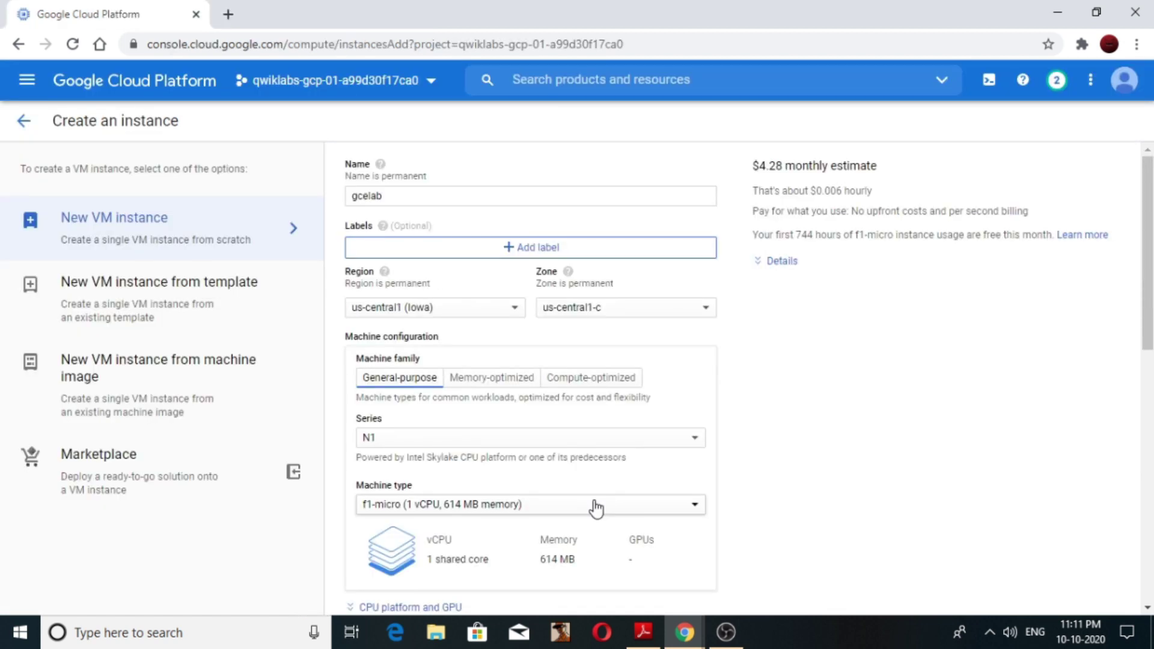
click(597, 509)
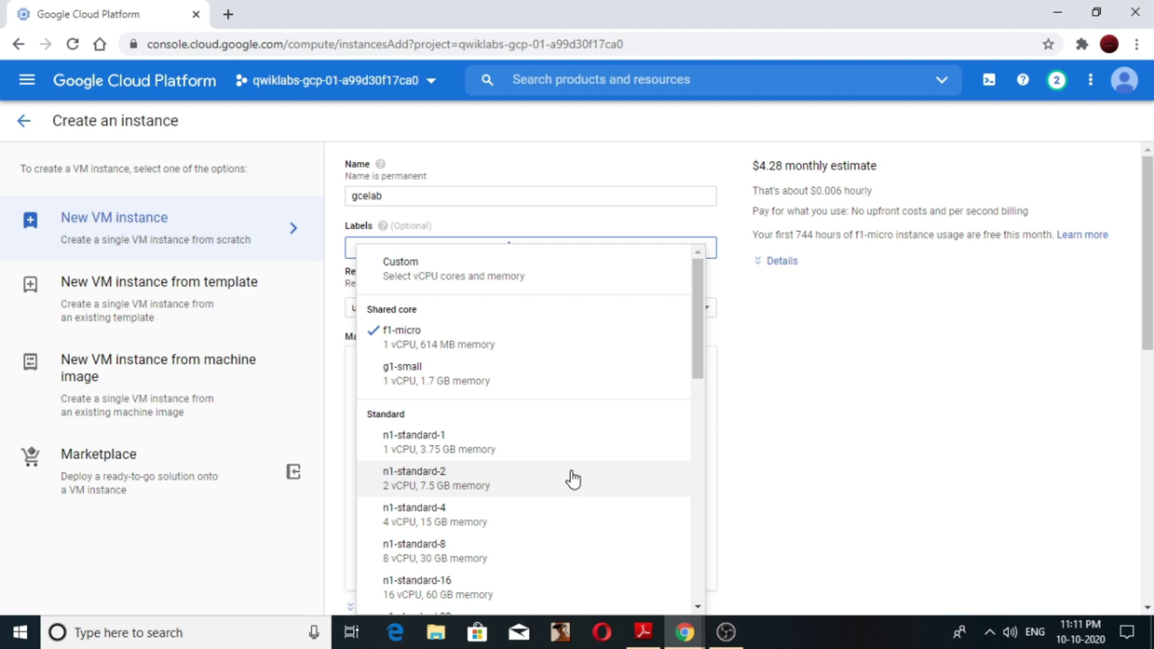
click(572, 479)
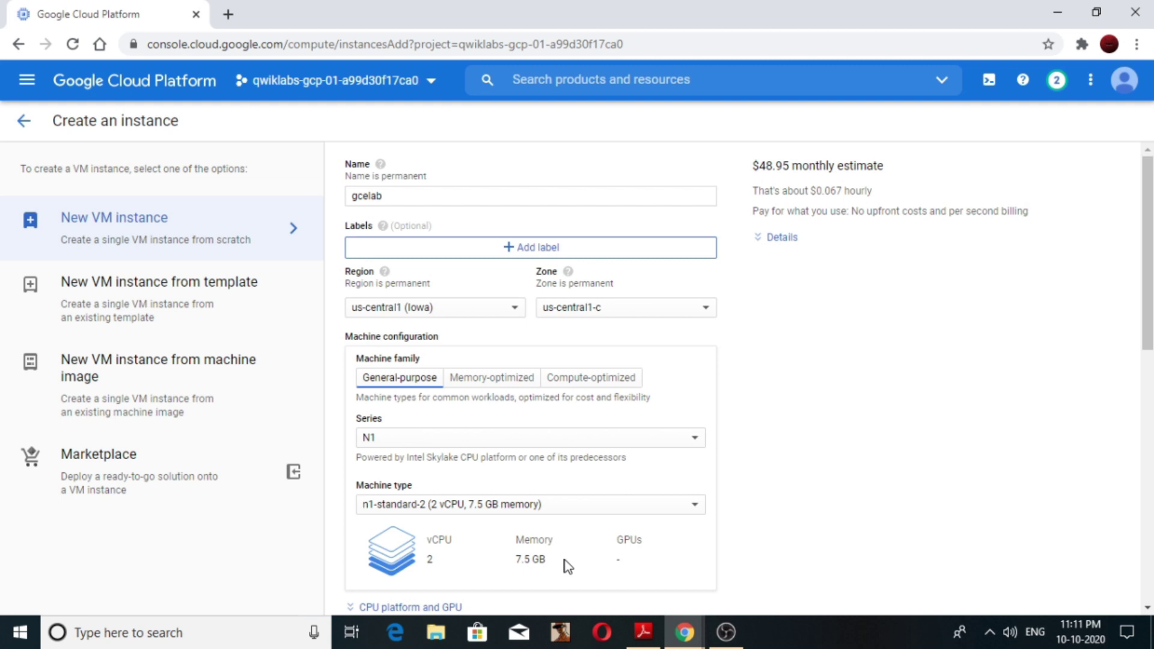
- Preview the Confidential Computing requirements without enabling the service, and try the option to deploy a container image
scroll(565, 560, down, 7)
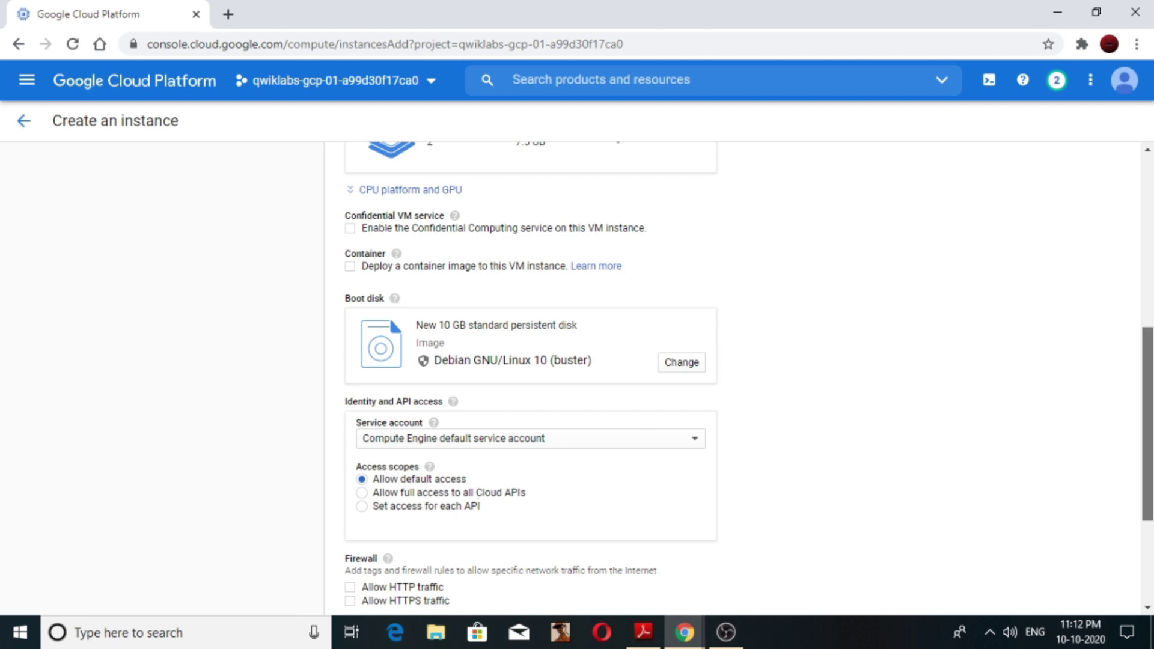
click(350, 227)
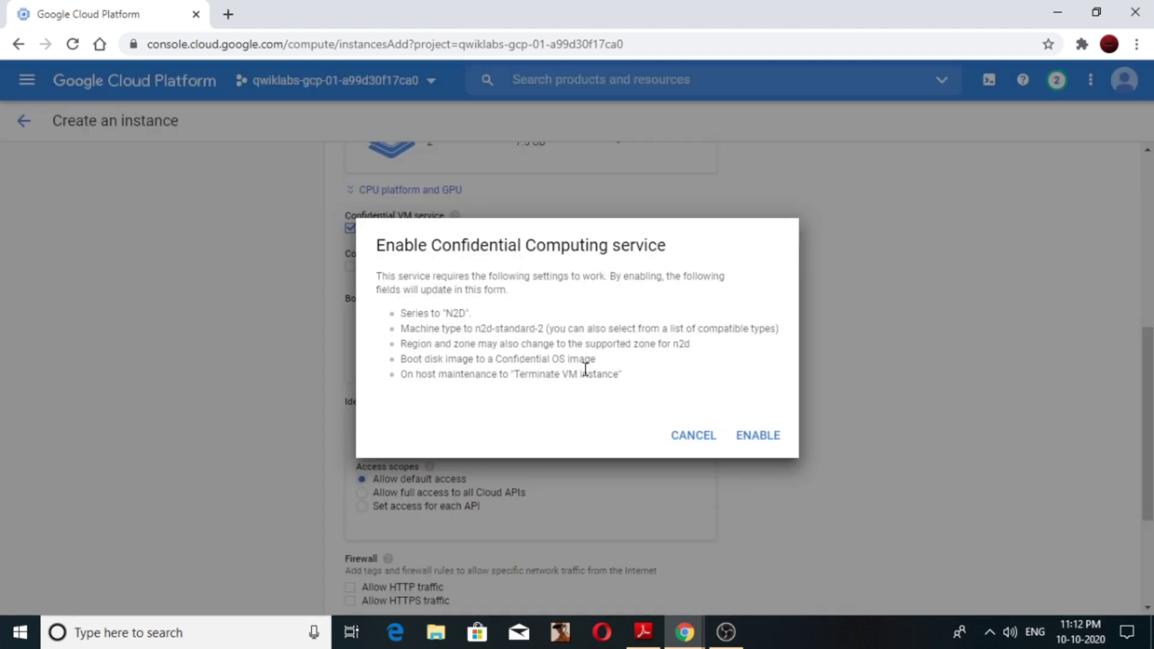
key(Escape)
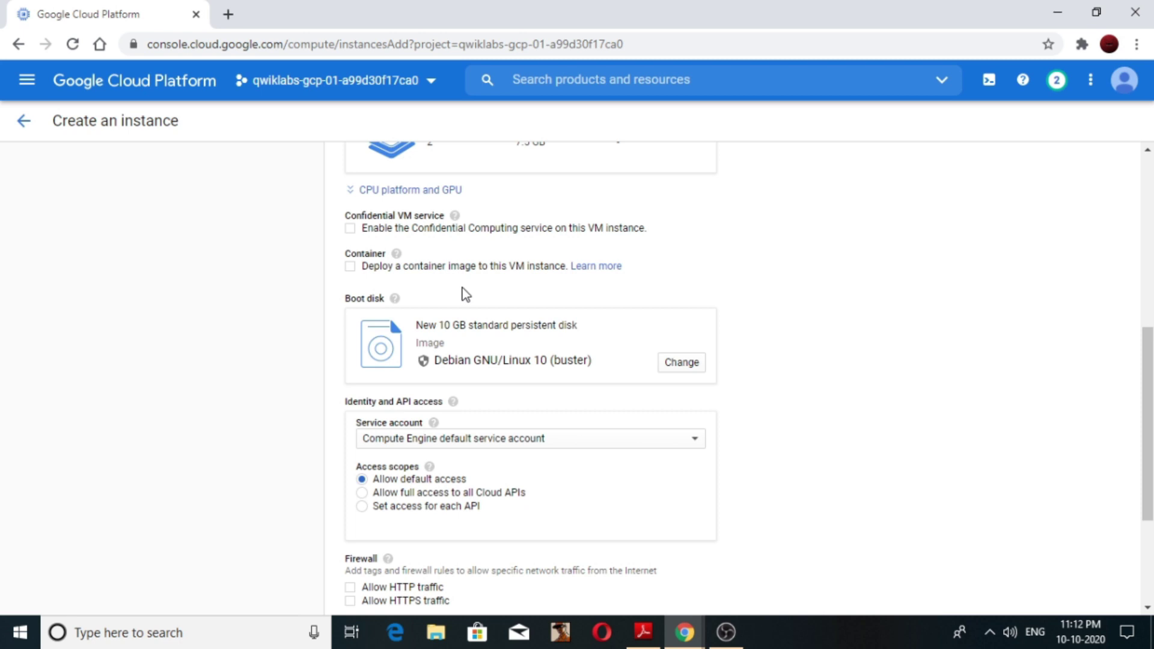
click(463, 266)
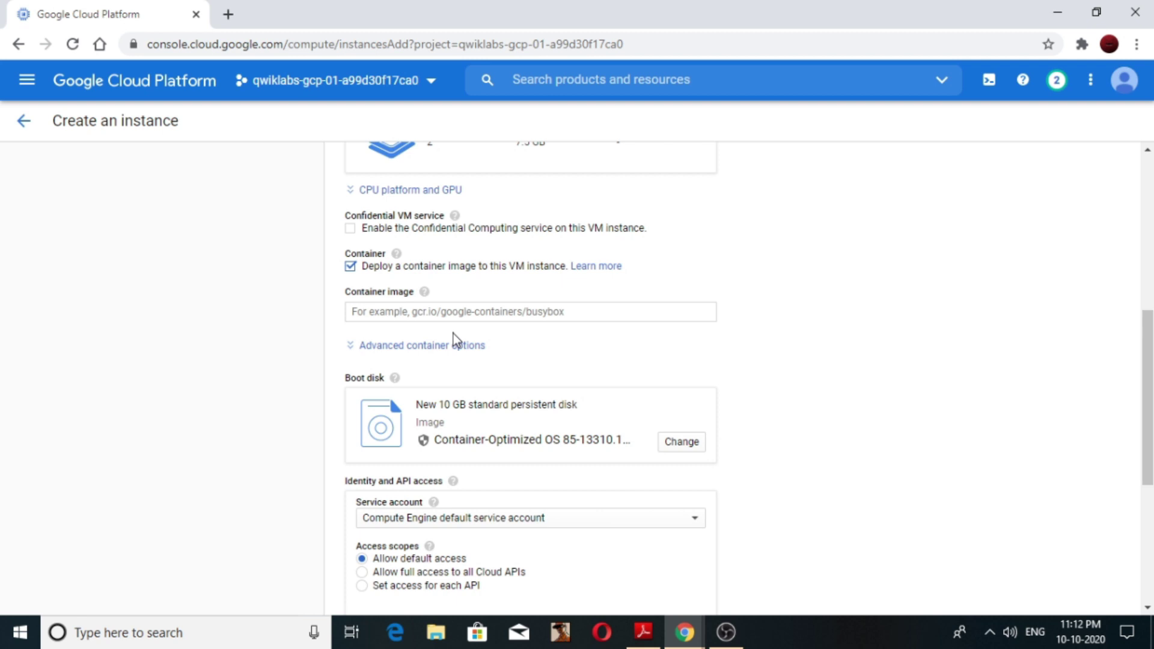
- Open the boot disk settings and review the custom images, snapshots and existing disks before returning to the public images
click(682, 441)
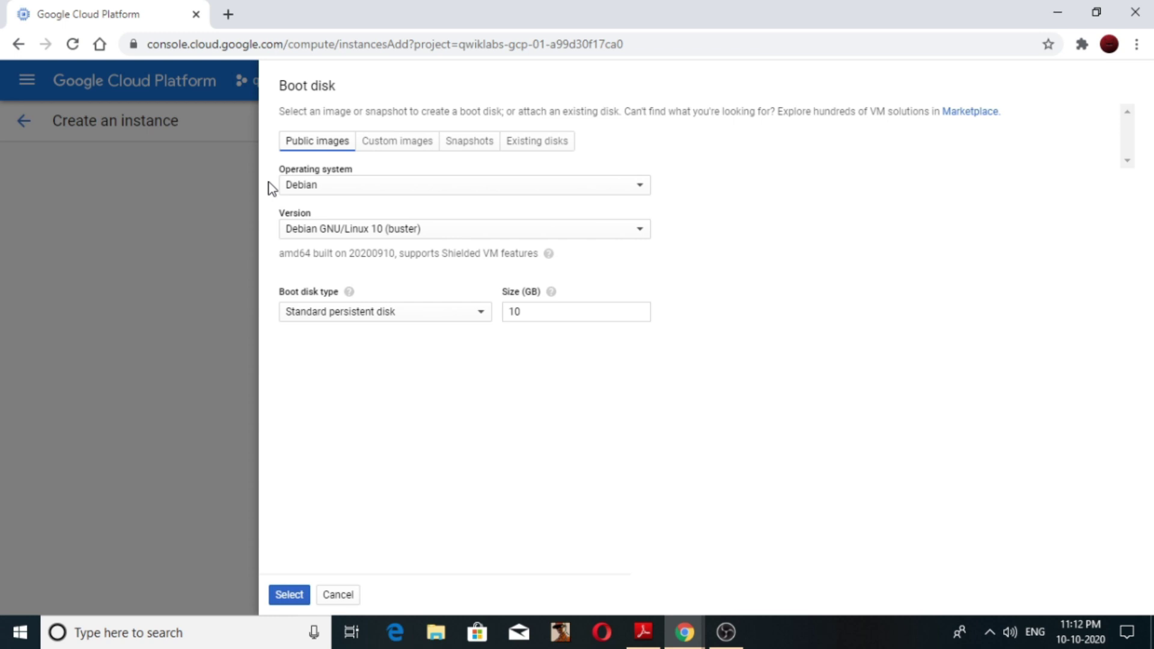
click(397, 142)
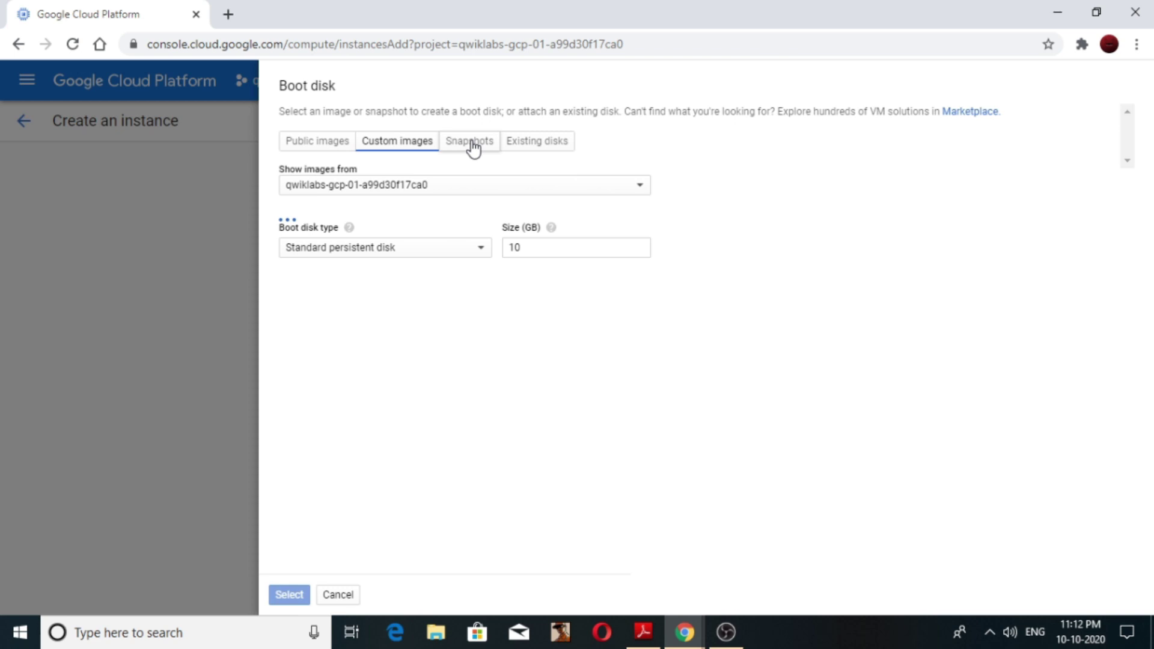
click(473, 147)
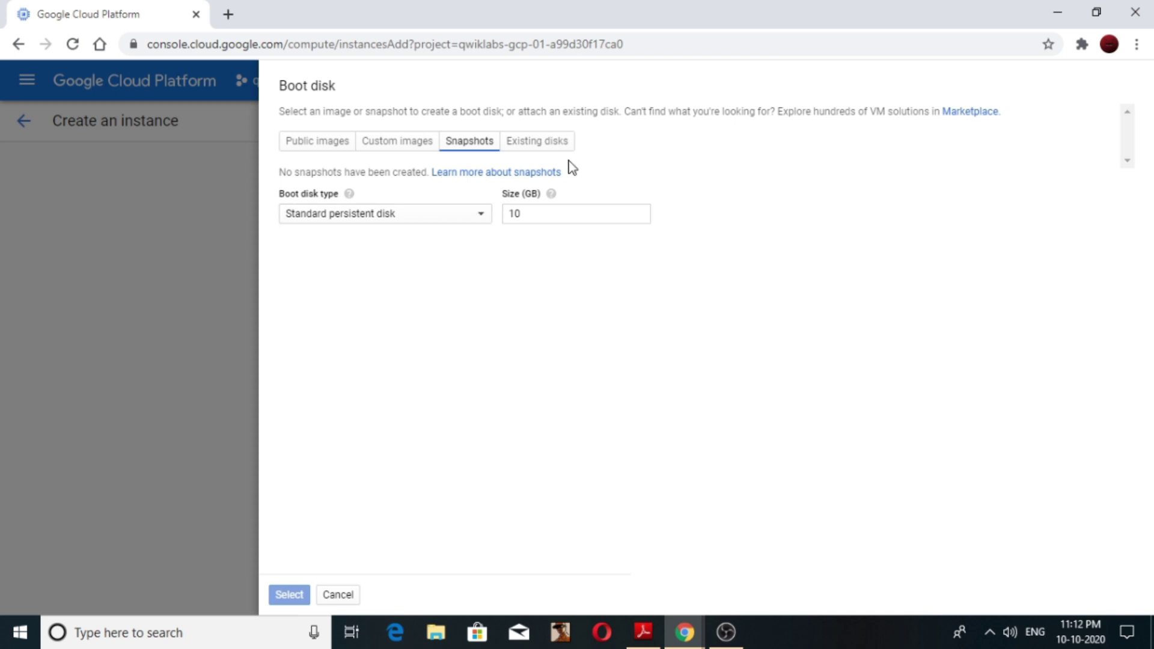
click(540, 142)
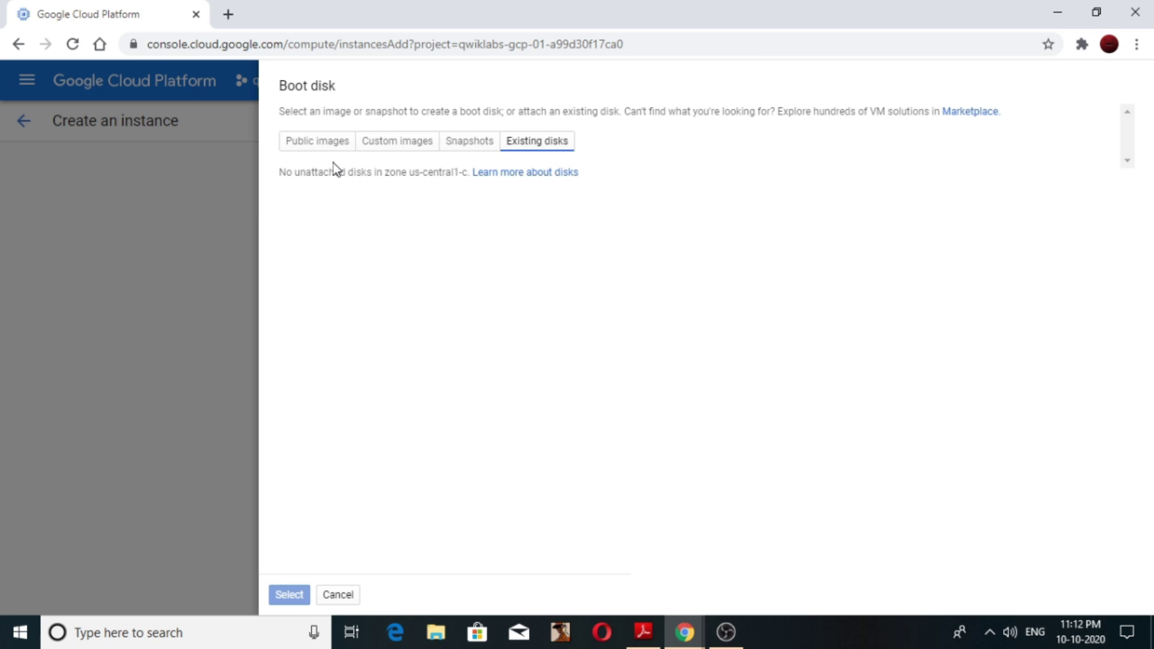
click(314, 149)
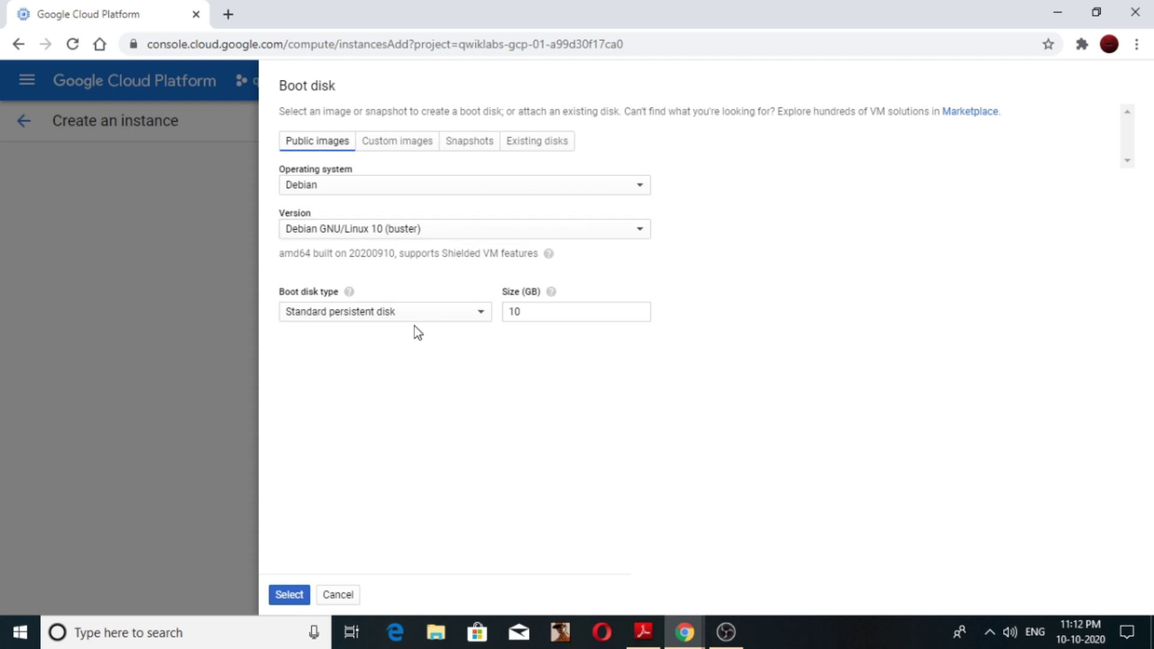
- Look up the boot disk and firewall requirements in the Qwiklabs lab instructions and return to the Google Cloud console
mouse_move(685, 631)
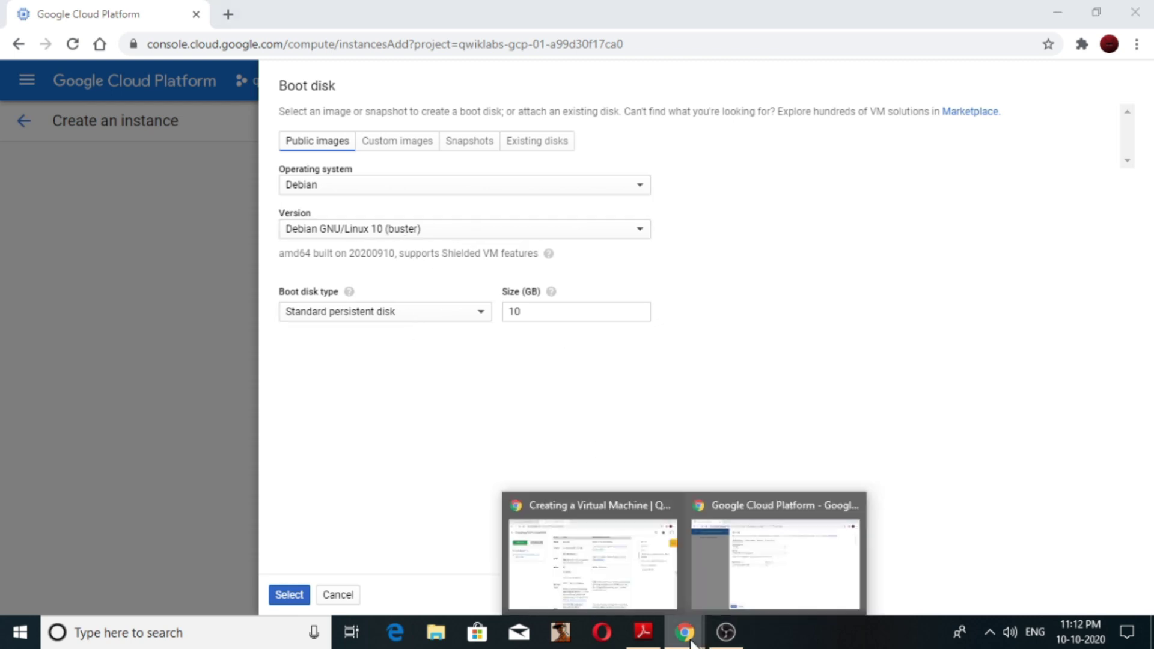
click(650, 579)
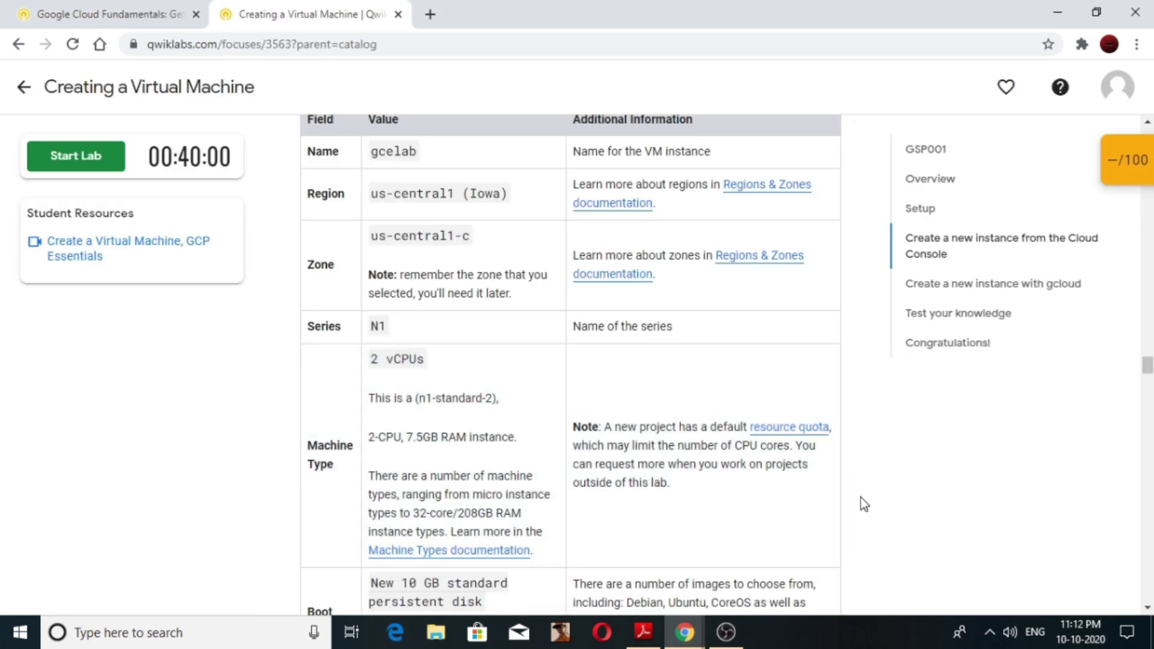
scroll(860, 498, down, 1)
scroll(860, 498, down, 5)
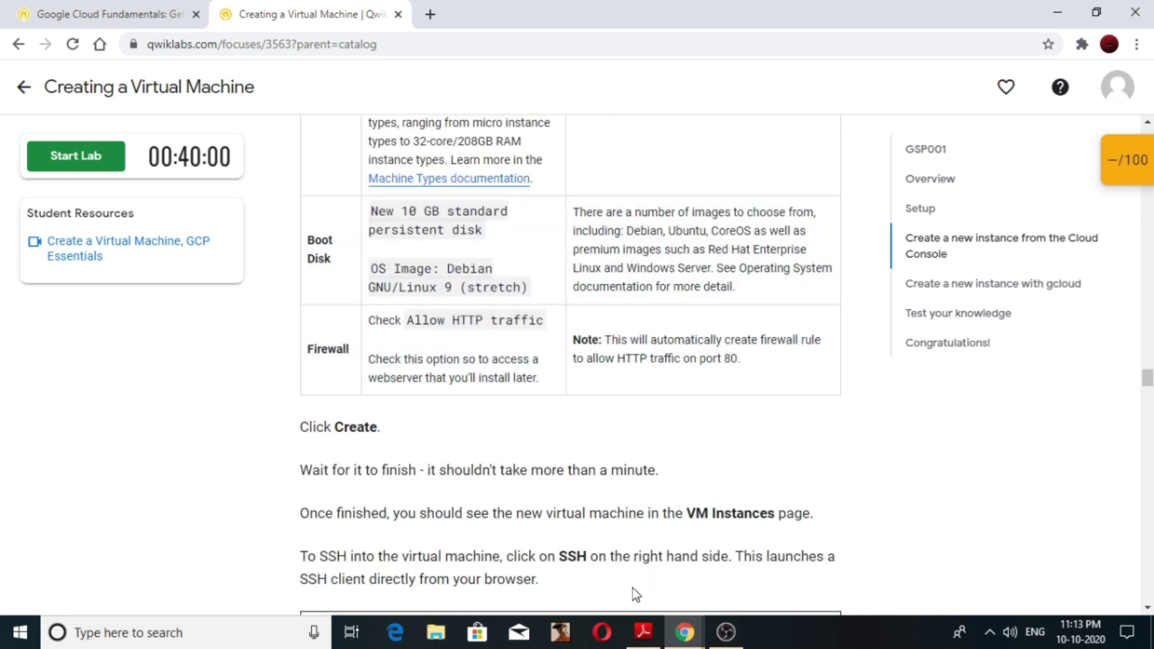
mouse_move(675, 618)
click(720, 575)
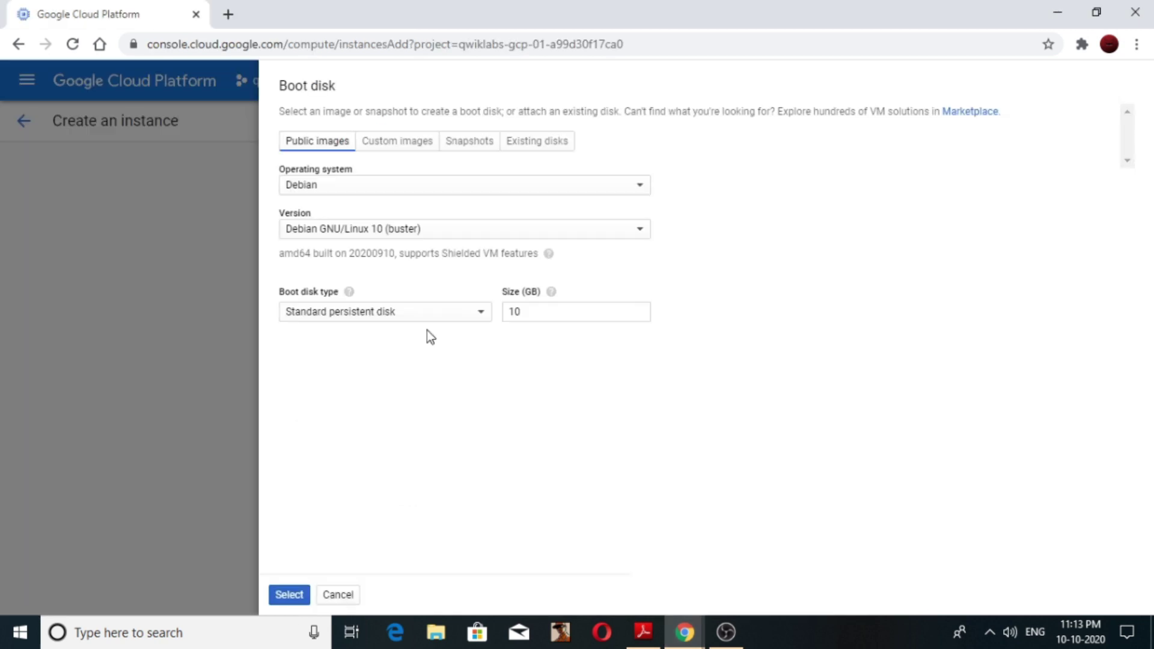
- Set the boot disk image to Debian GNU/Linux 9 (stretch), keep a 10 GB standard persistent disk, and apply the selection
click(423, 187)
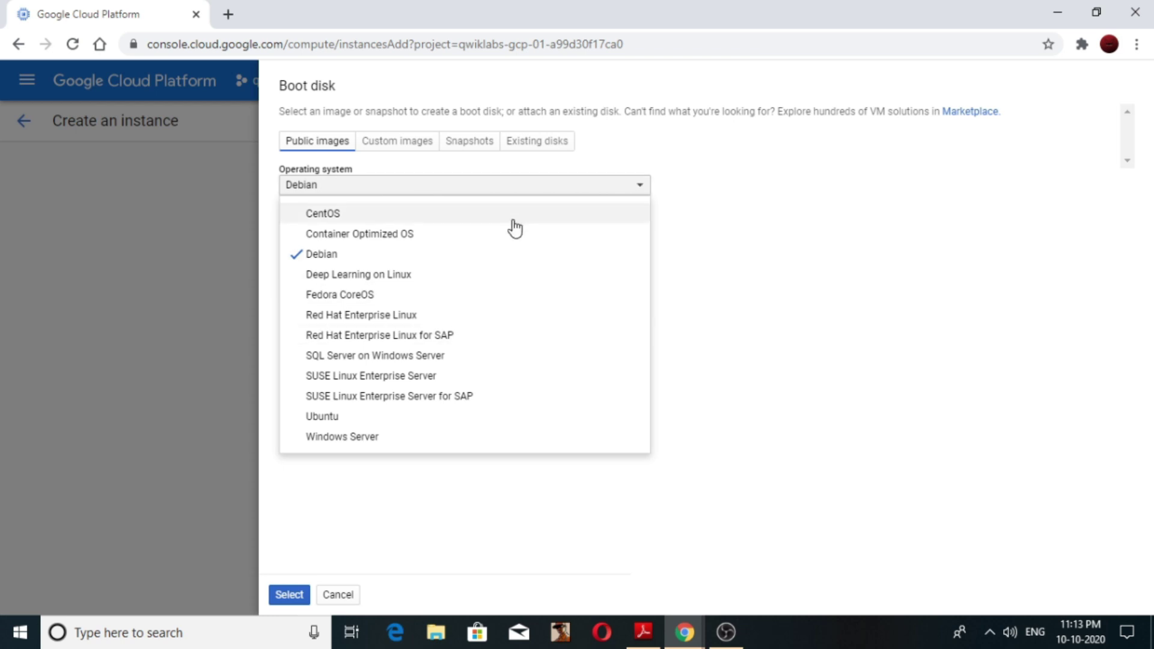
click(784, 404)
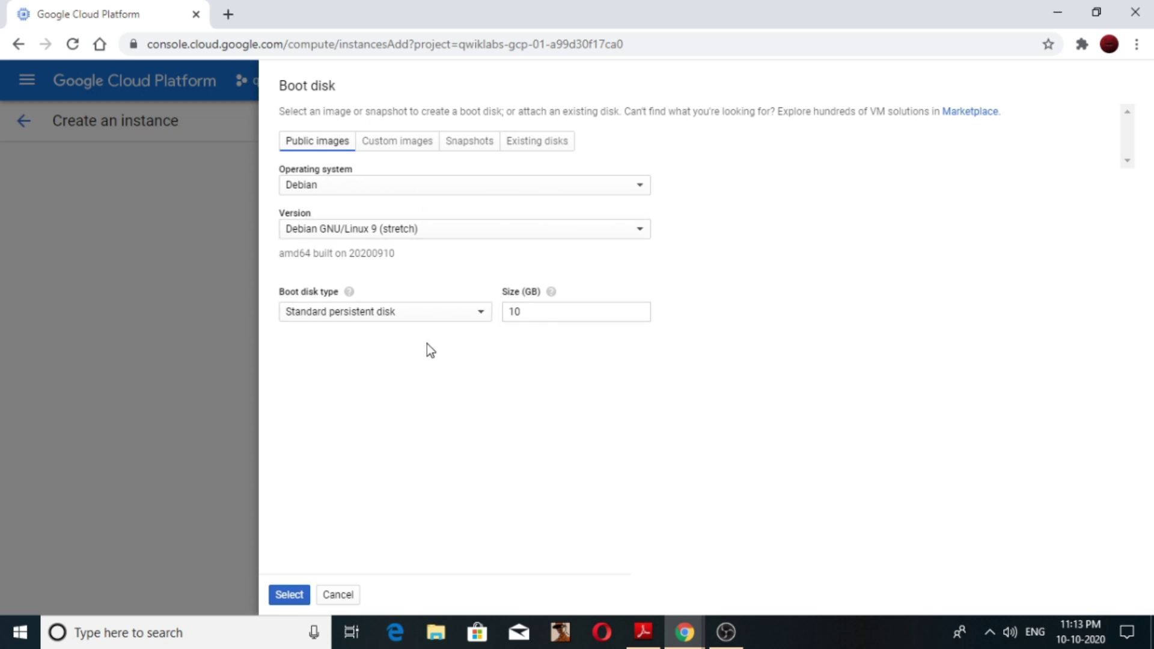
click(461, 316)
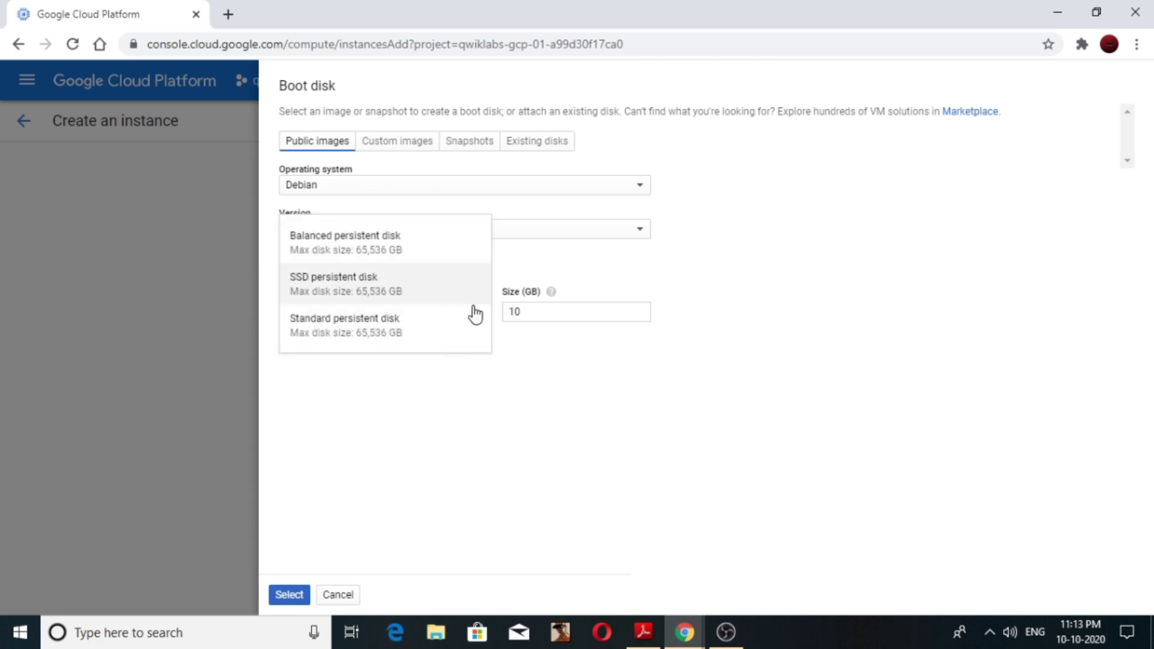
click(489, 355)
click(542, 312)
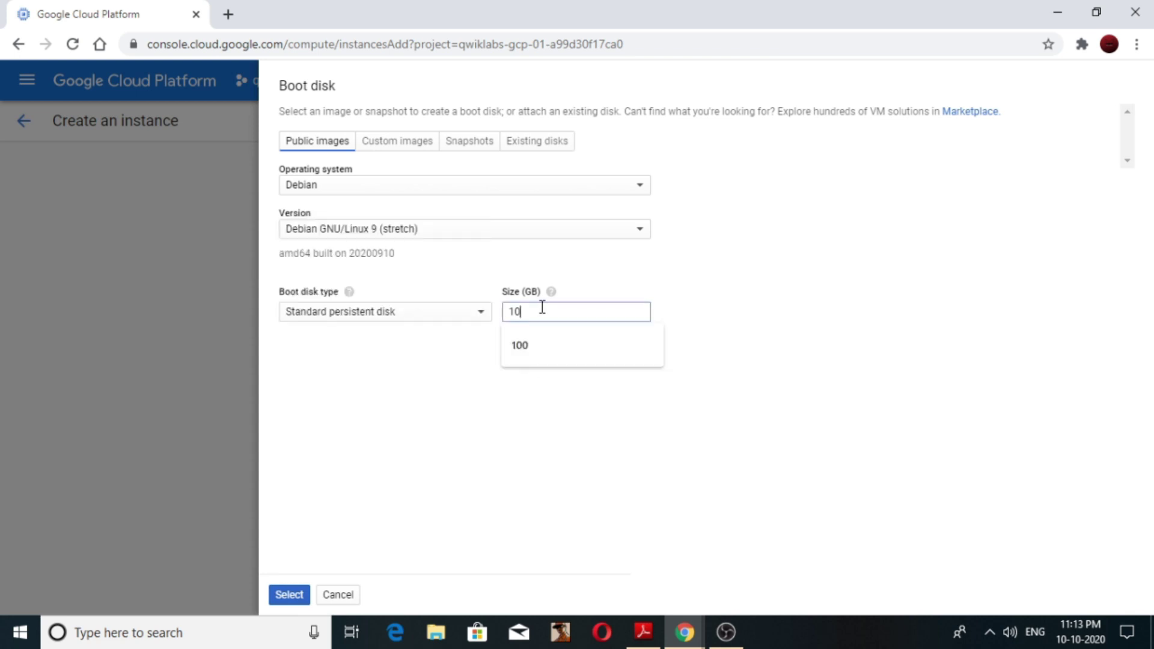
click(531, 404)
mouse_move(551, 293)
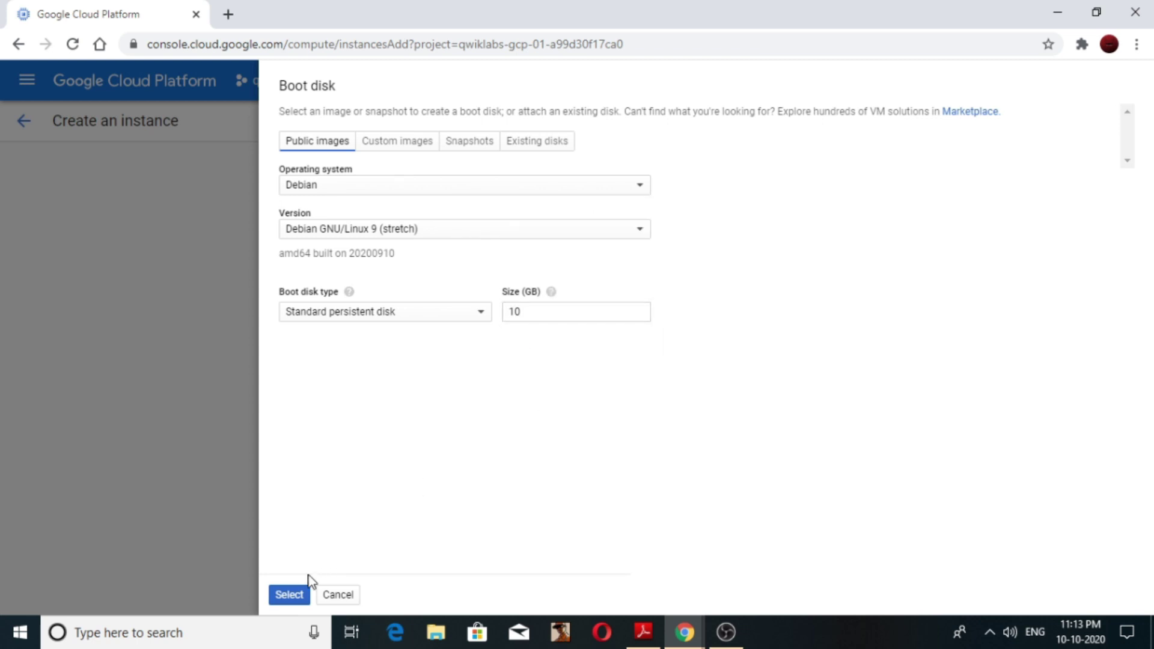
click(290, 595)
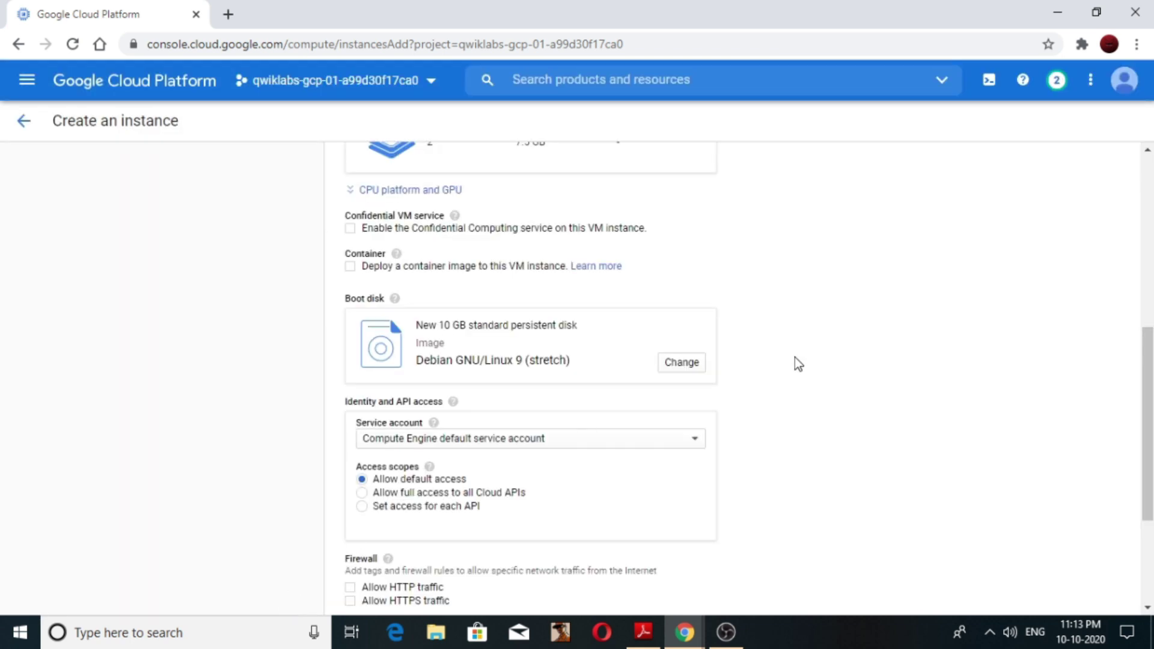
- Review the available service accounts and keep the Compute Engine default service account
scroll(1147, 361, down, 2)
scroll(1147, 360, down, 3)
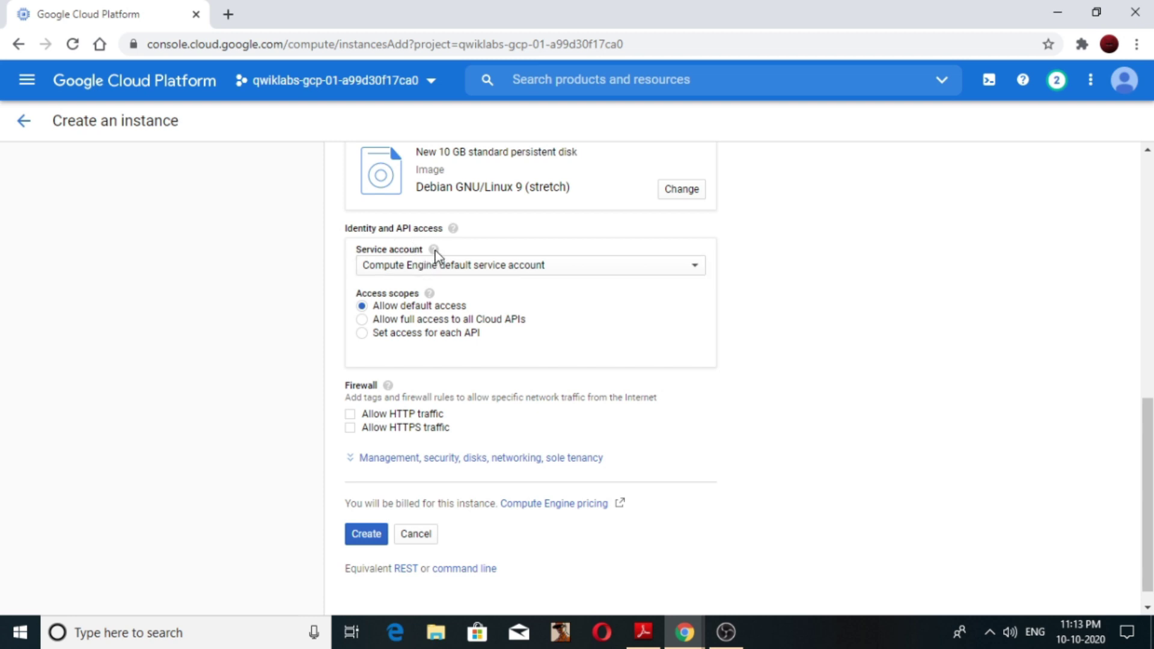
mouse_move(434, 250)
mouse_move(454, 227)
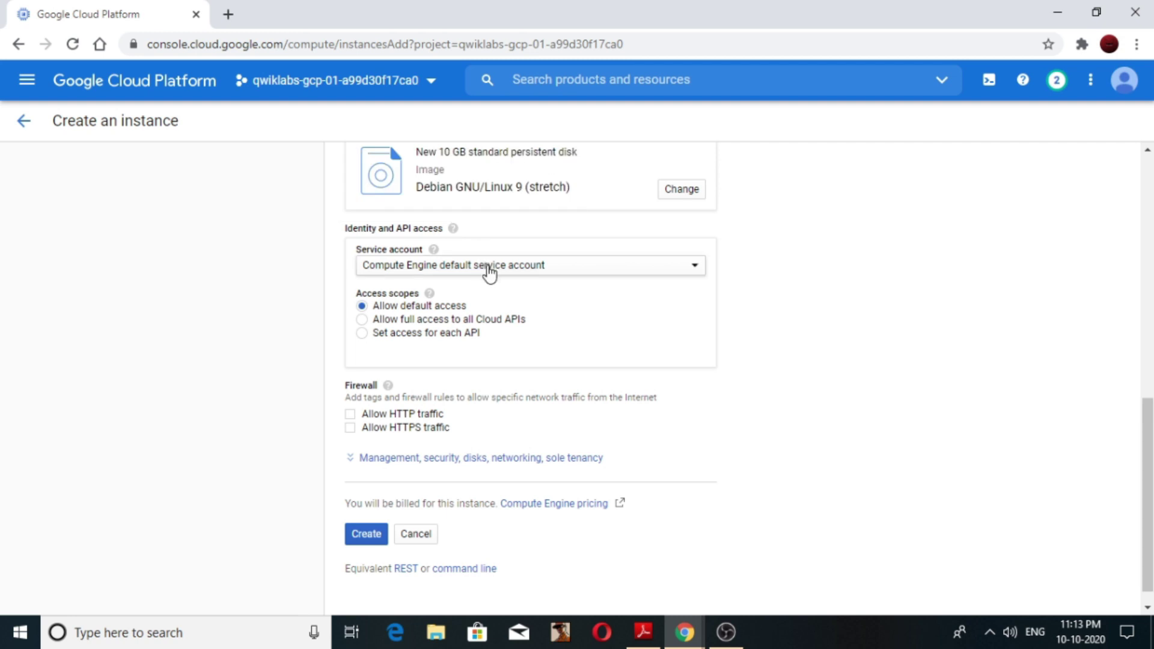
click(458, 272)
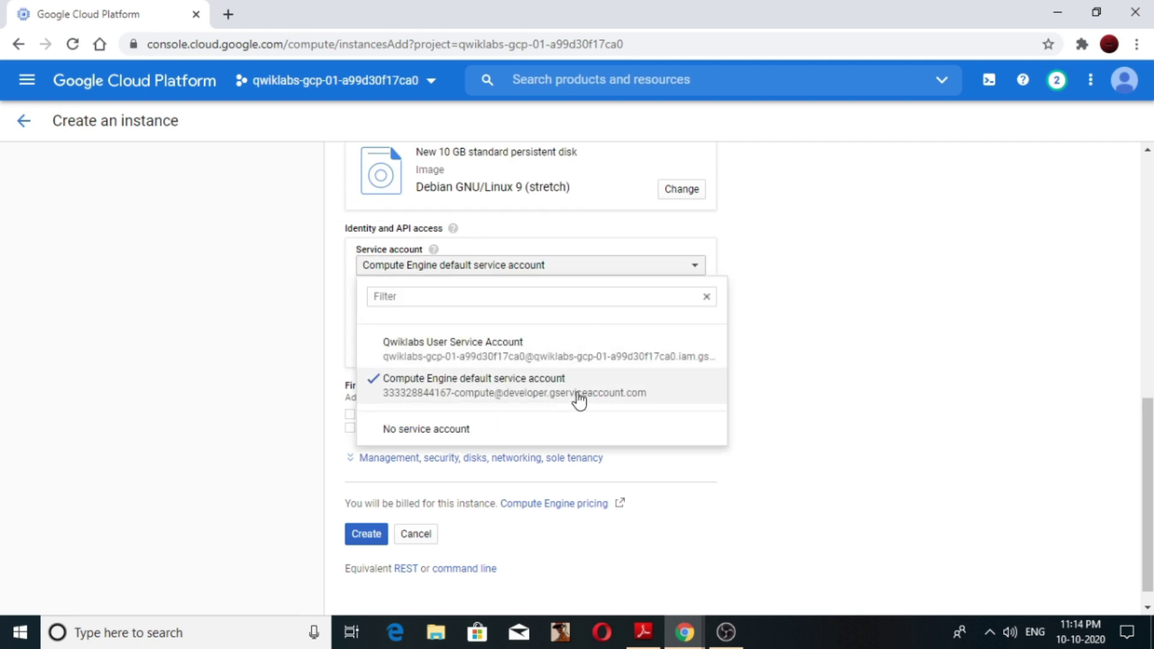
click(579, 398)
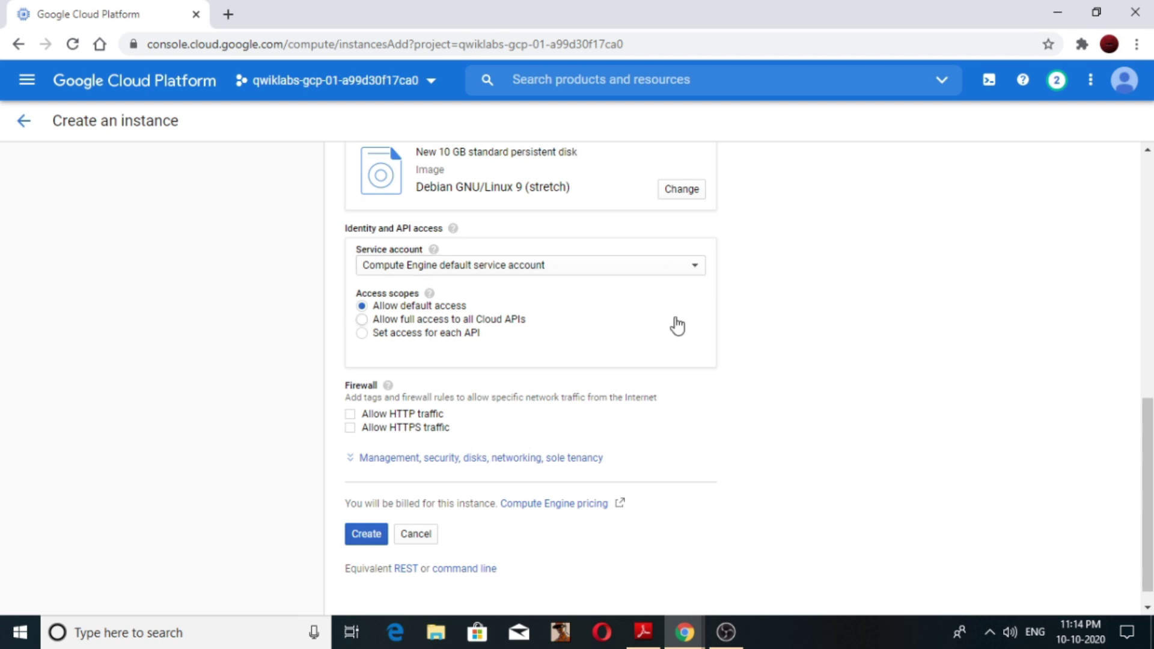
- Preview the per-API and full-access scopes, and go back to Allow default access
mouse_move(430, 295)
click(412, 336)
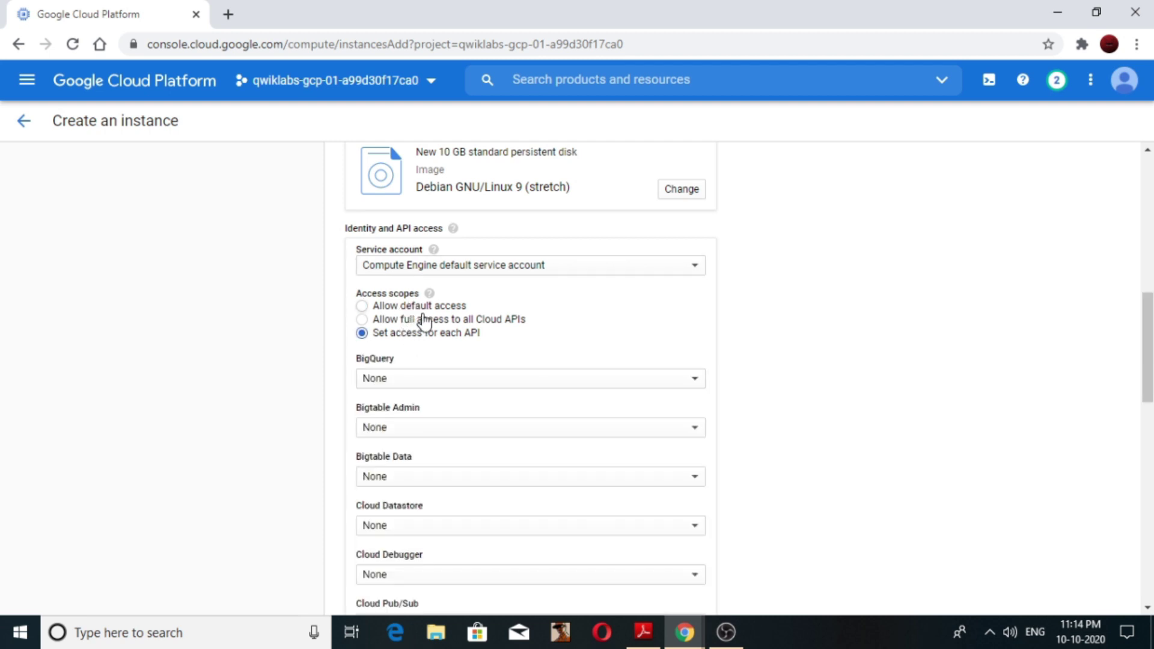
click(426, 320)
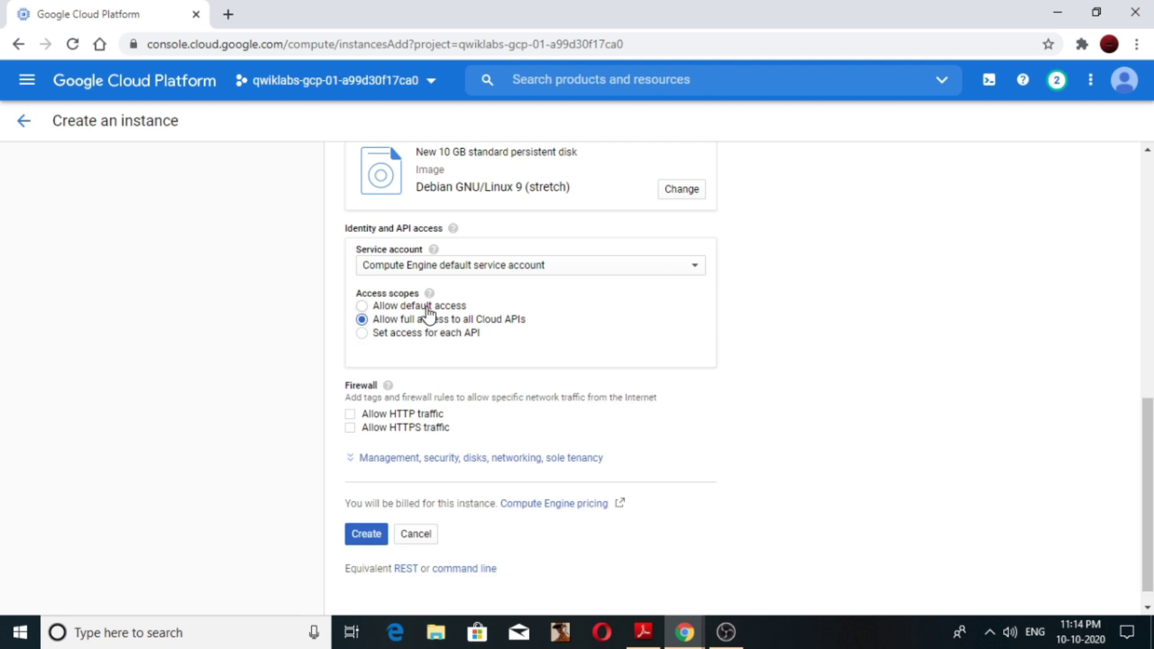
click(428, 308)
- Switch to the Qwiklabs lab instructions to check the firewall setting required for the instance
mouse_move(389, 388)
mouse_move(679, 622)
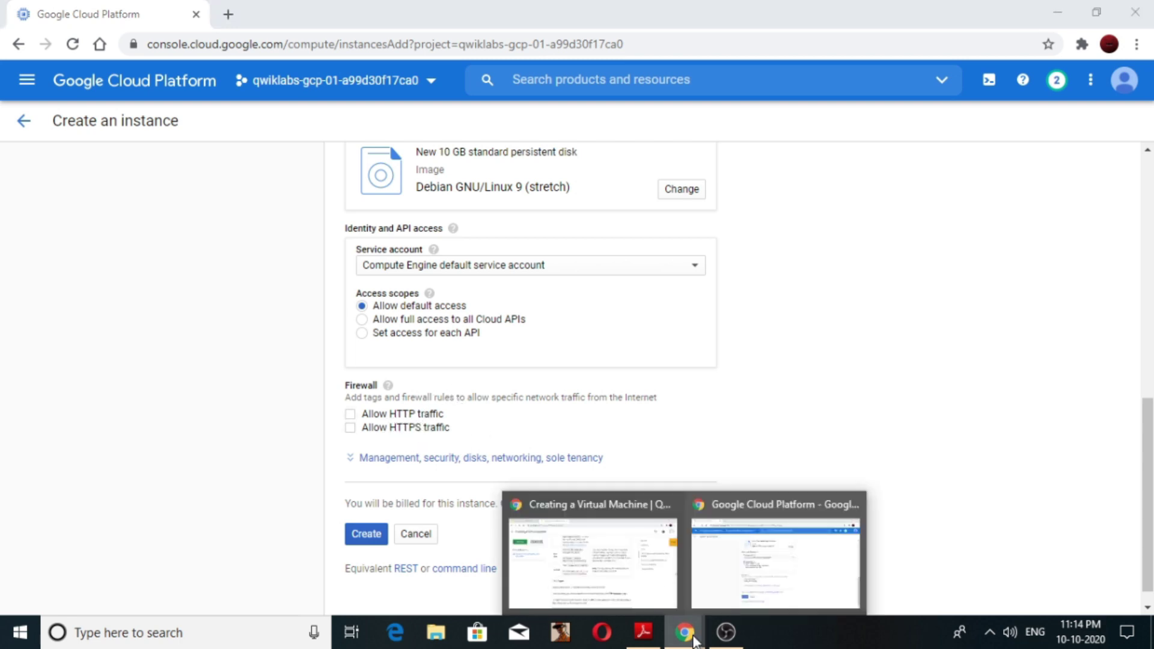
click(659, 586)
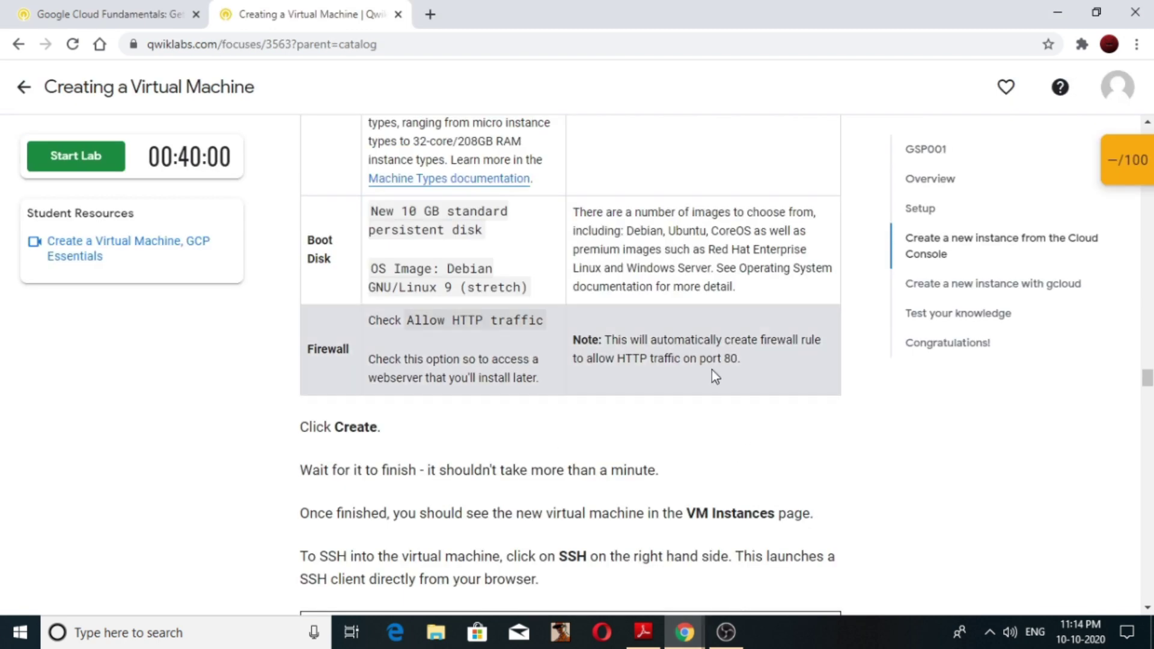
- Switch back to the Google Cloud console and allow HTTP traffic in the instance's firewall settings
mouse_move(686, 631)
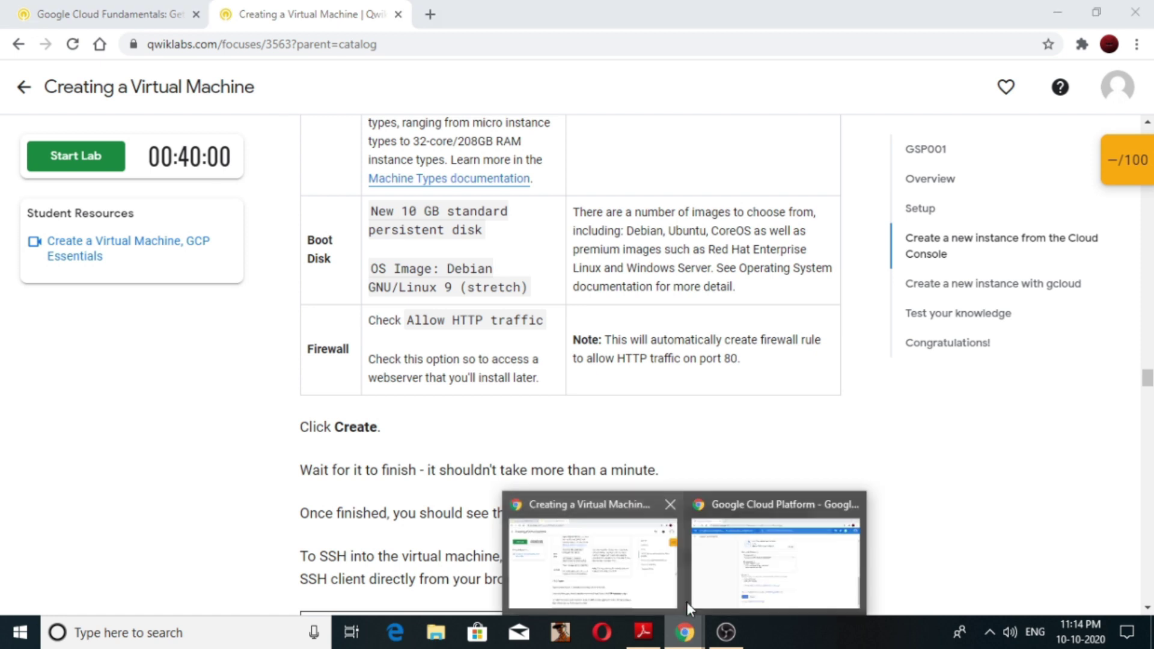
click(724, 578)
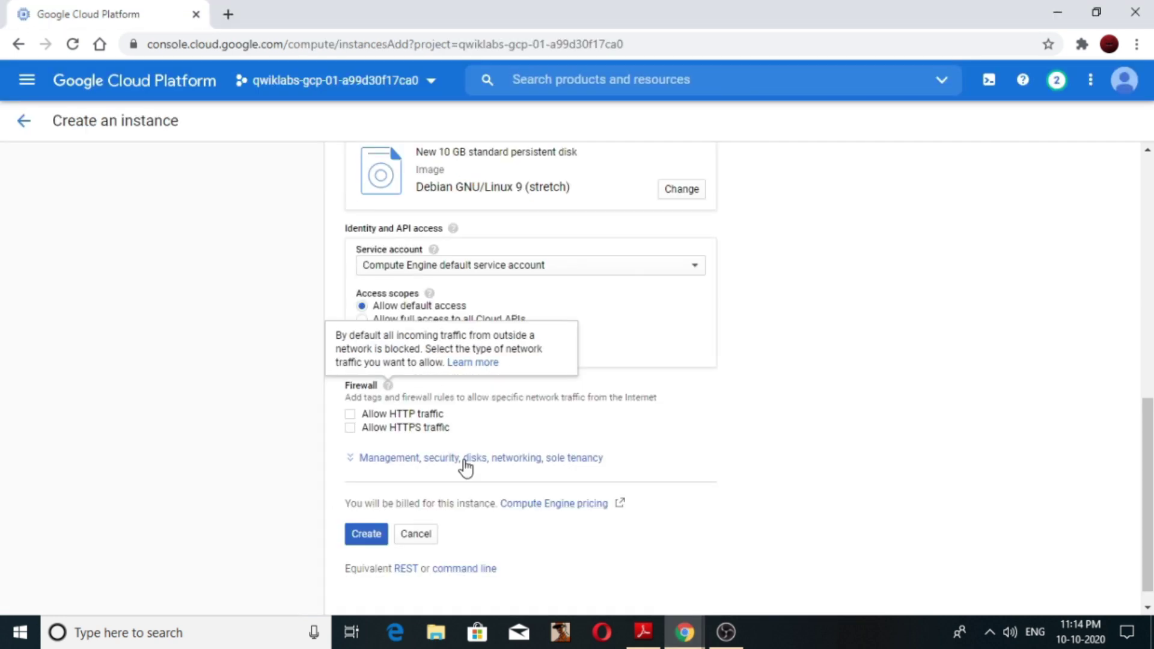
click(390, 416)
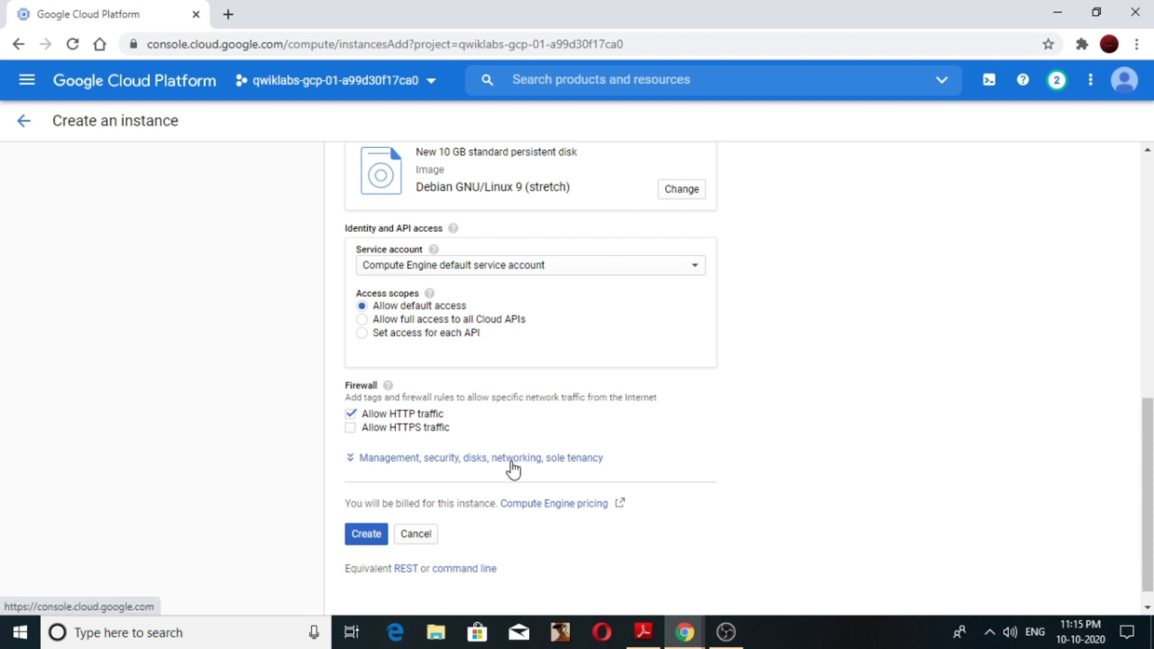
- Expand the advanced instance options and review the management description, deletion protection and reservation settings, keeping their defaults
click(512, 461)
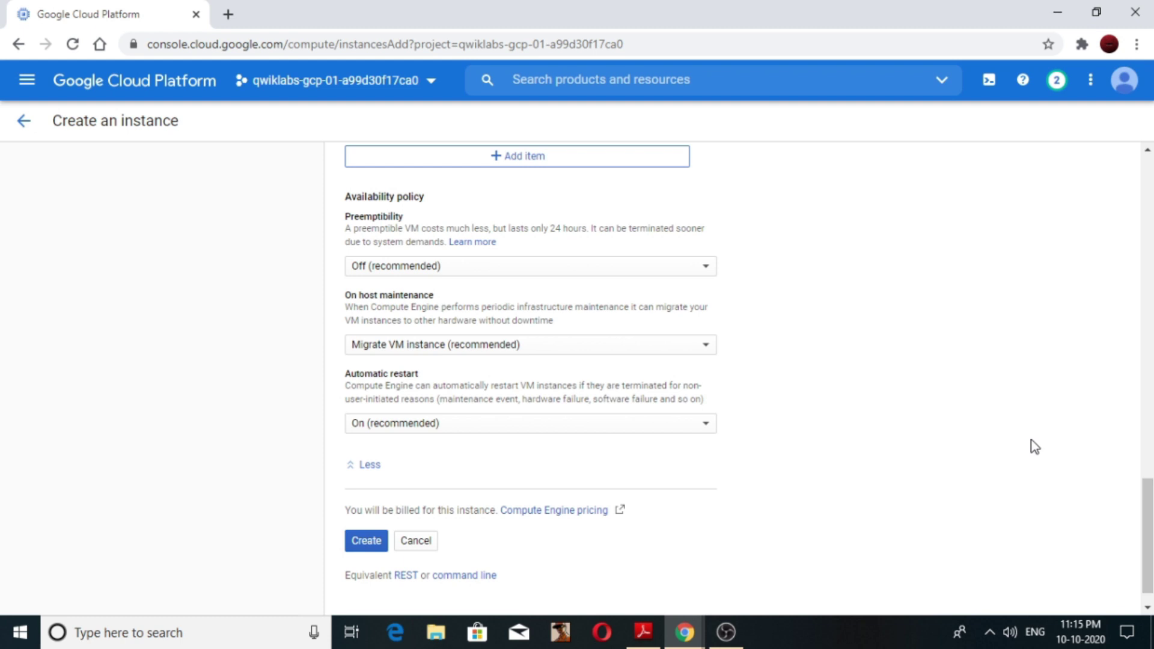
scroll(1149, 447, up, 8)
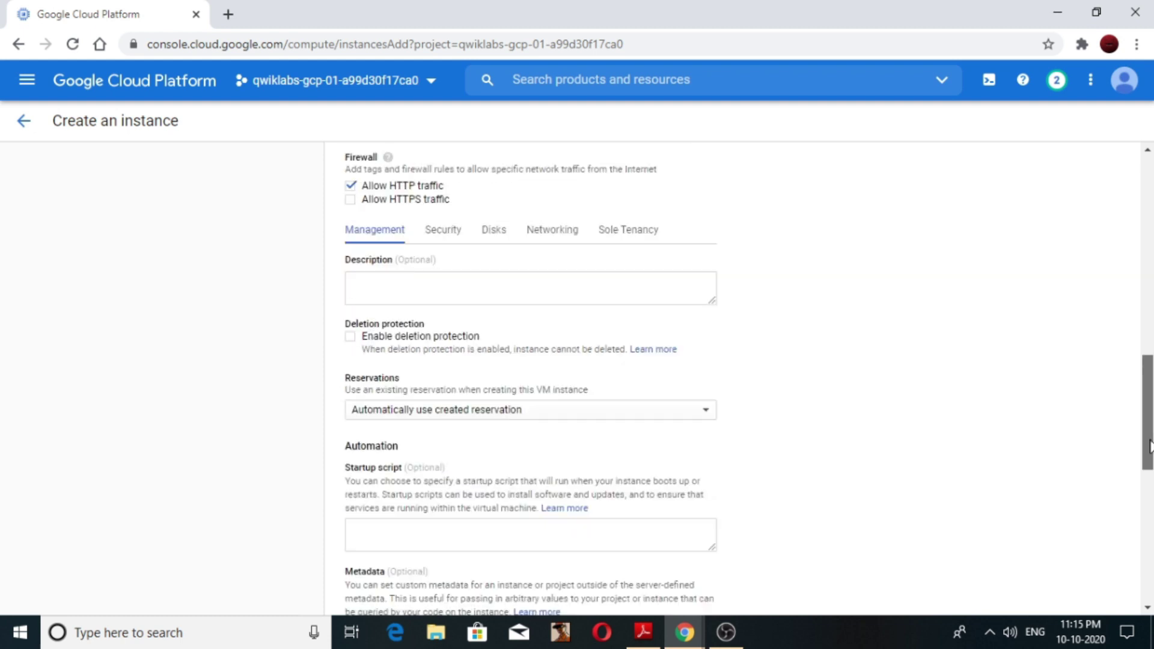
scroll(1149, 447, up, 1)
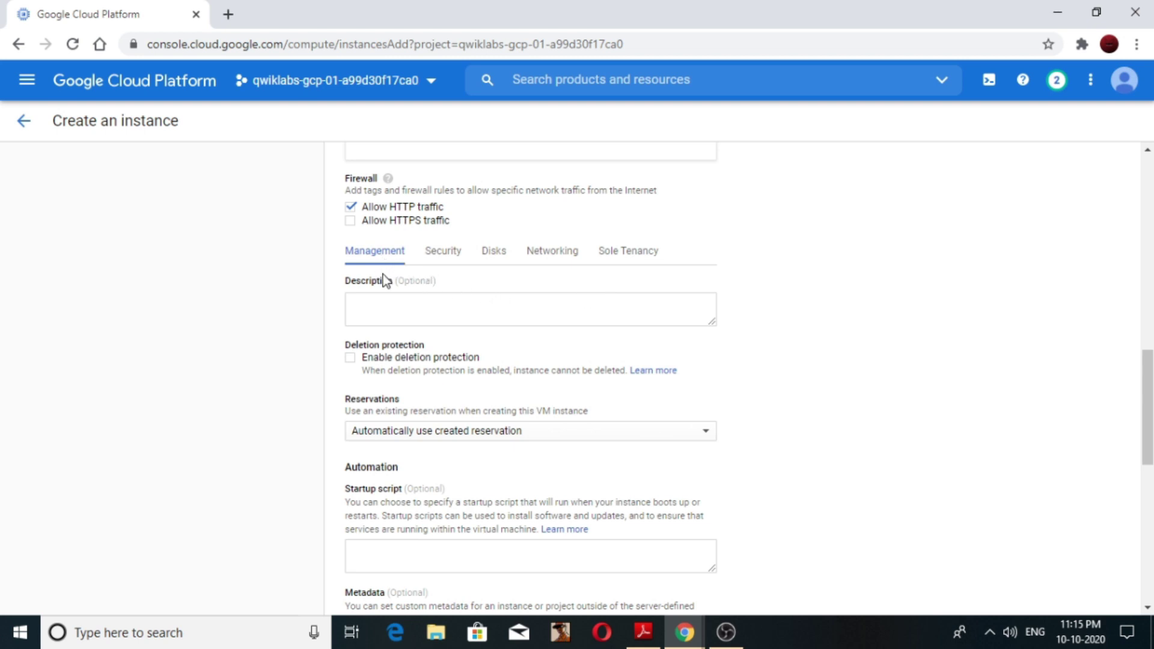
click(438, 307)
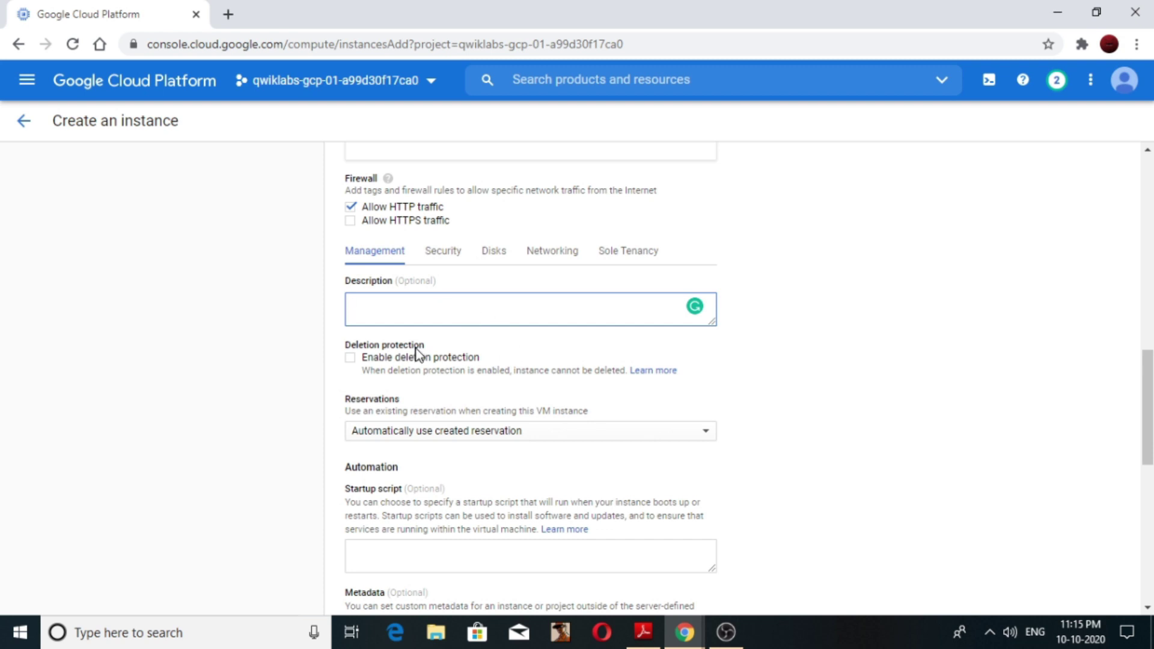
click(365, 361)
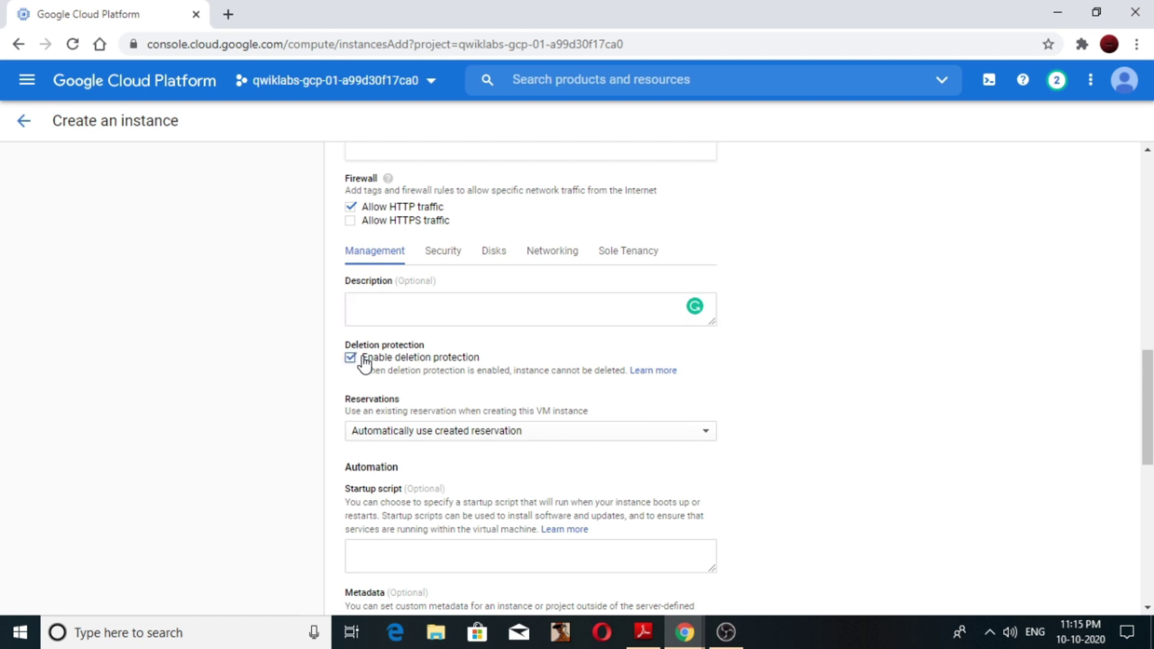
click(364, 361)
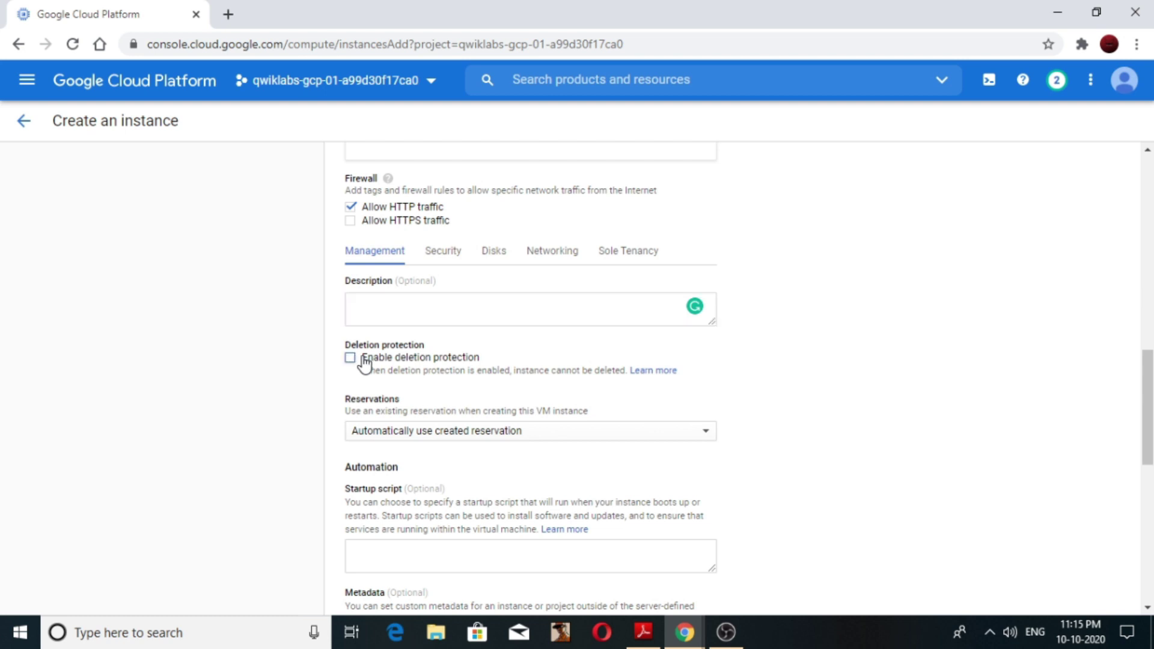
click(562, 438)
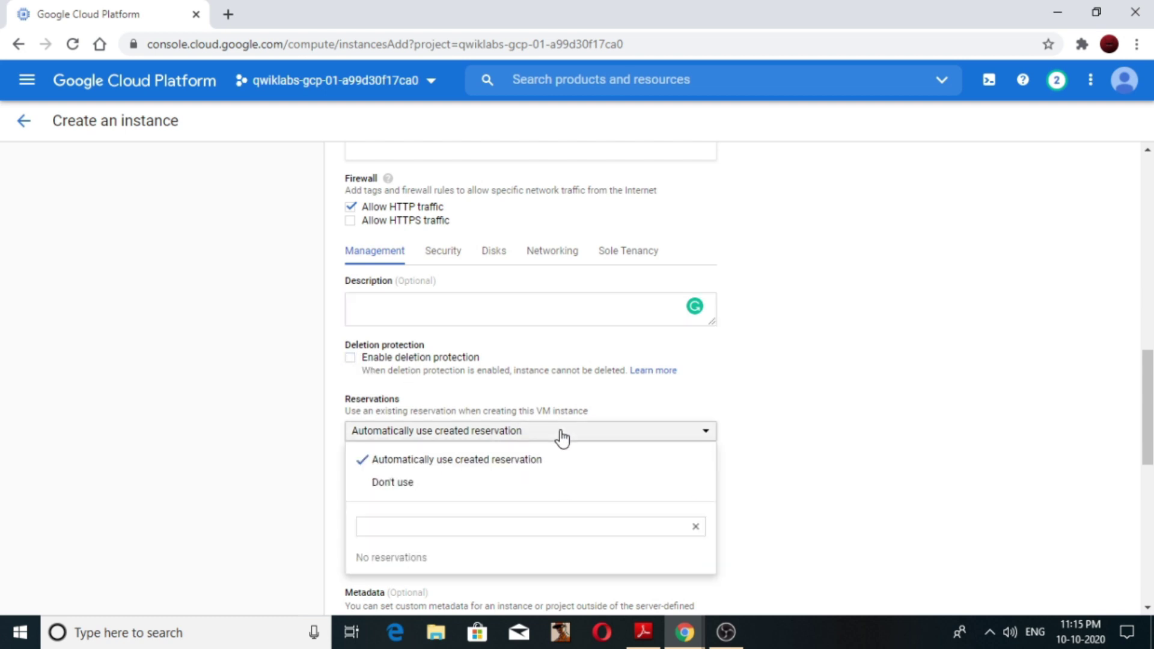
click(563, 438)
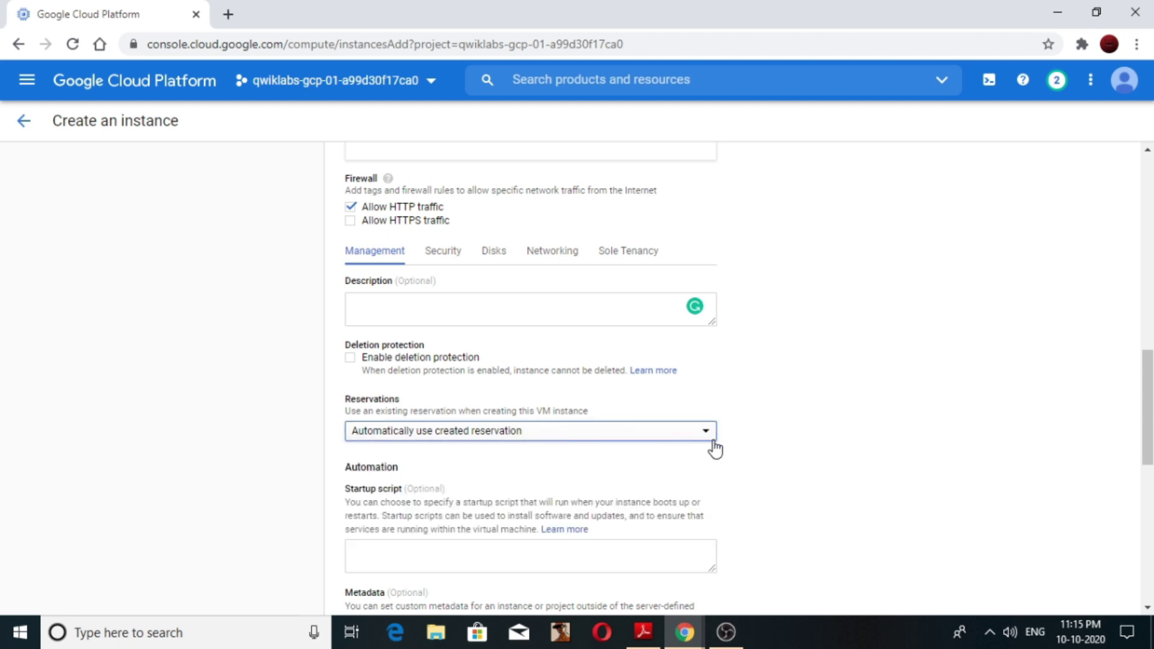
- Review the optional startup script and custom metadata fields under the automation settings, leaving them empty
scroll(740, 446, down, 3)
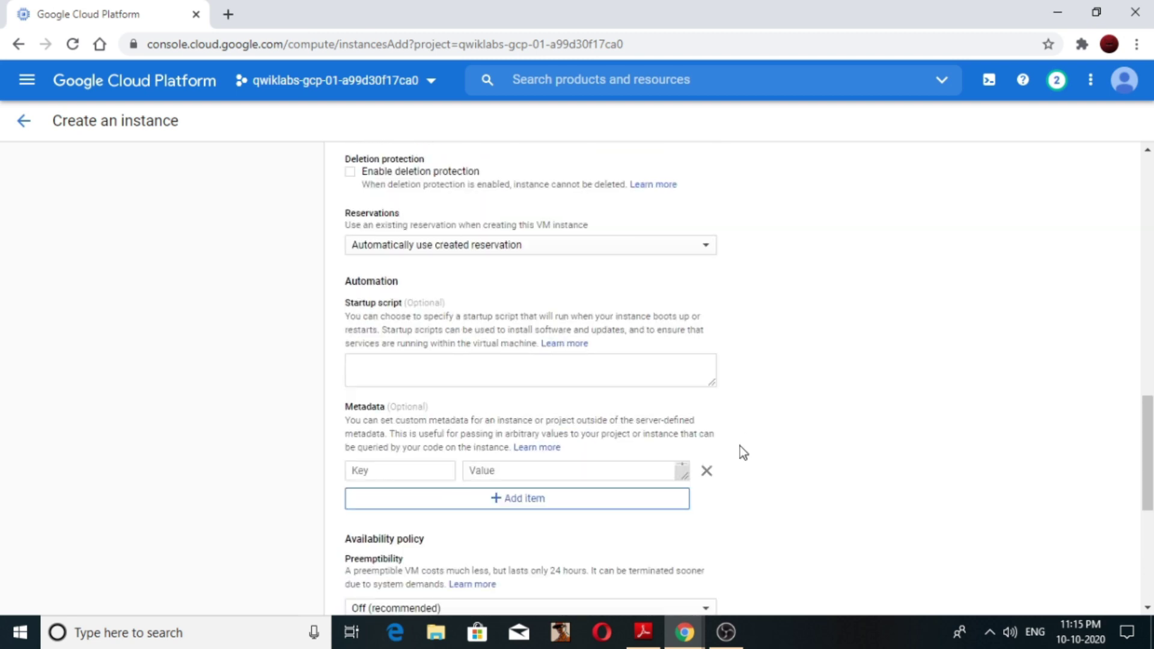
scroll(744, 453, down, 2)
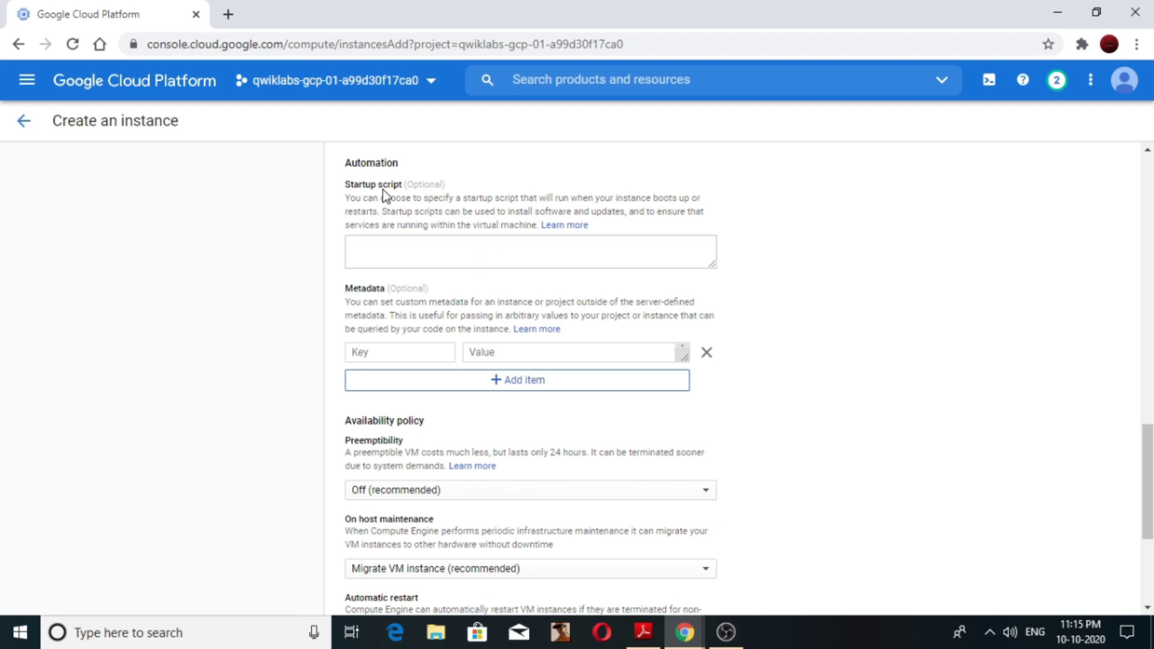
click(438, 247)
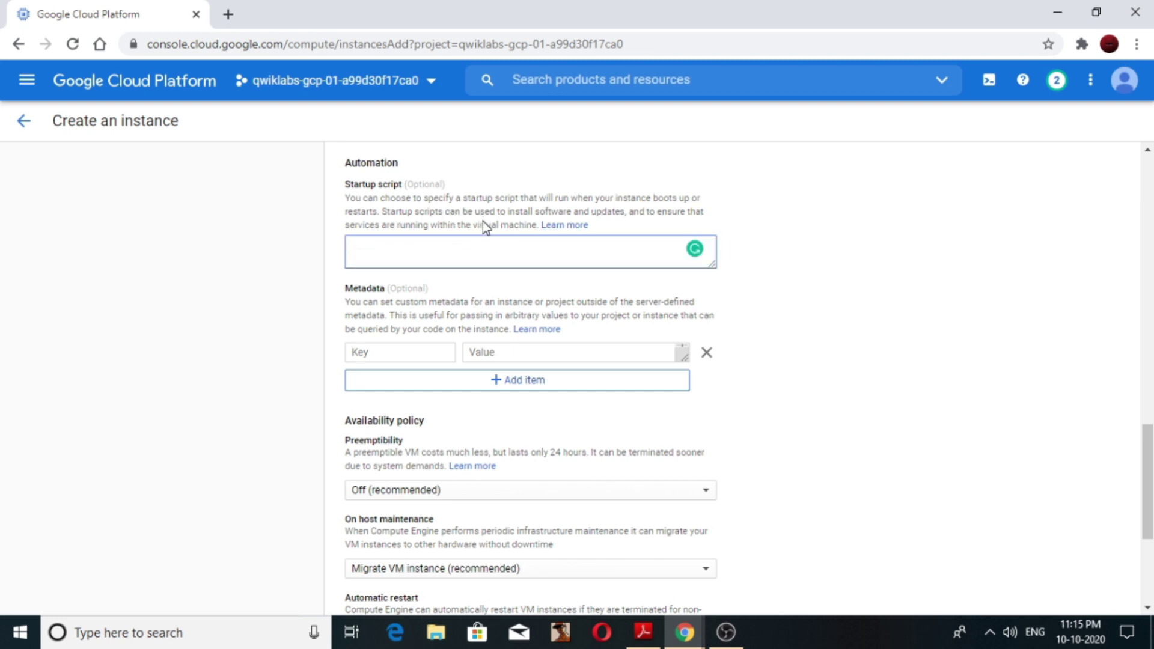
click(747, 260)
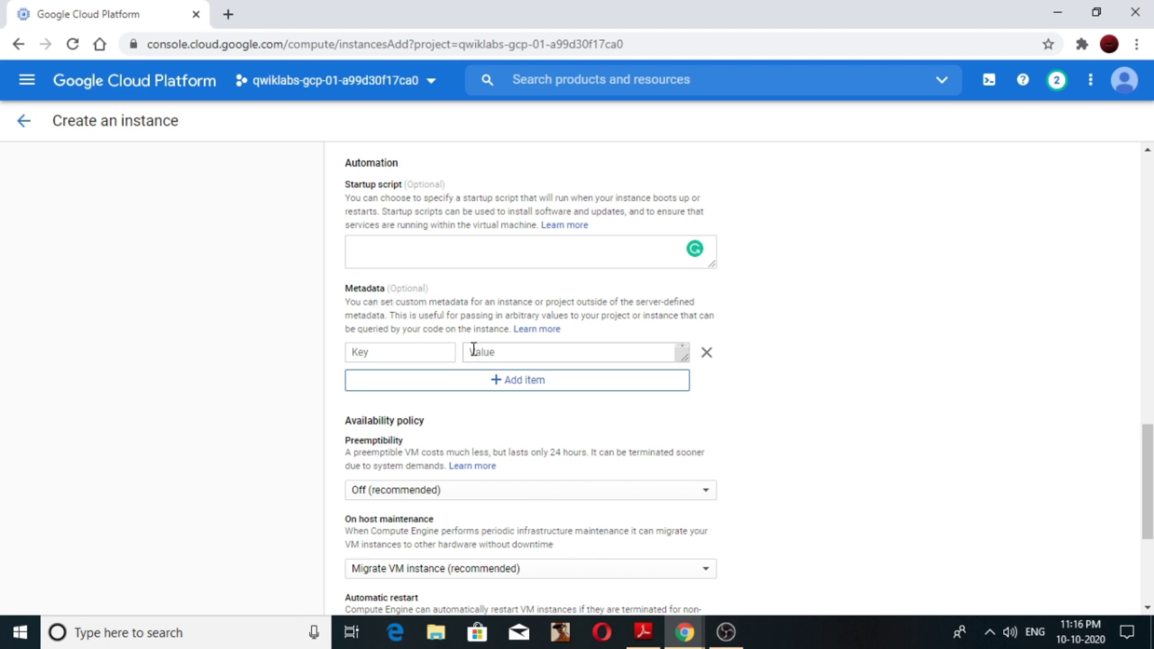
- Review the availability policy choices for preemptibility, host maintenance and automatic restart, keeping the recommended options
scroll(470, 424, down, 4)
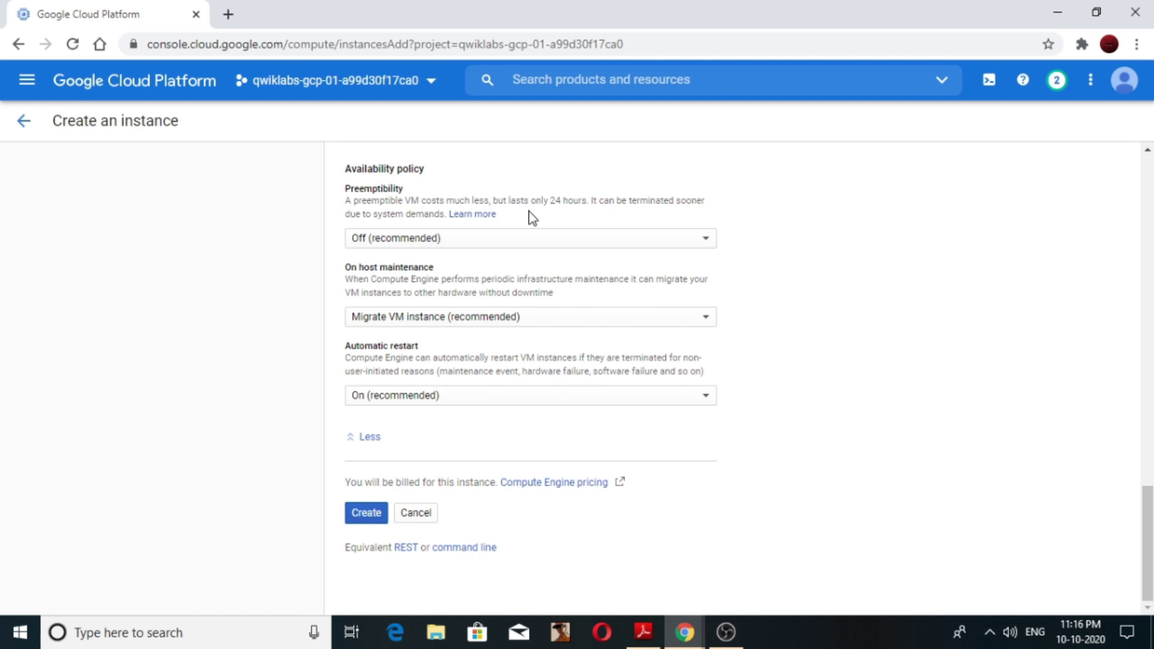
click(540, 241)
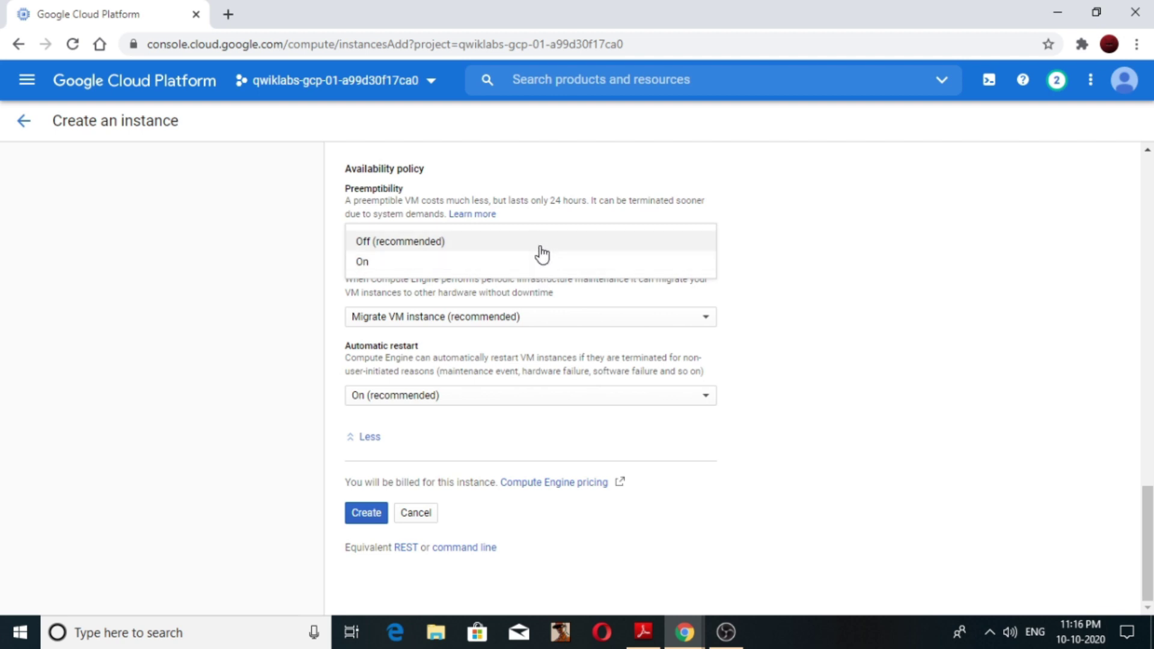
click(693, 211)
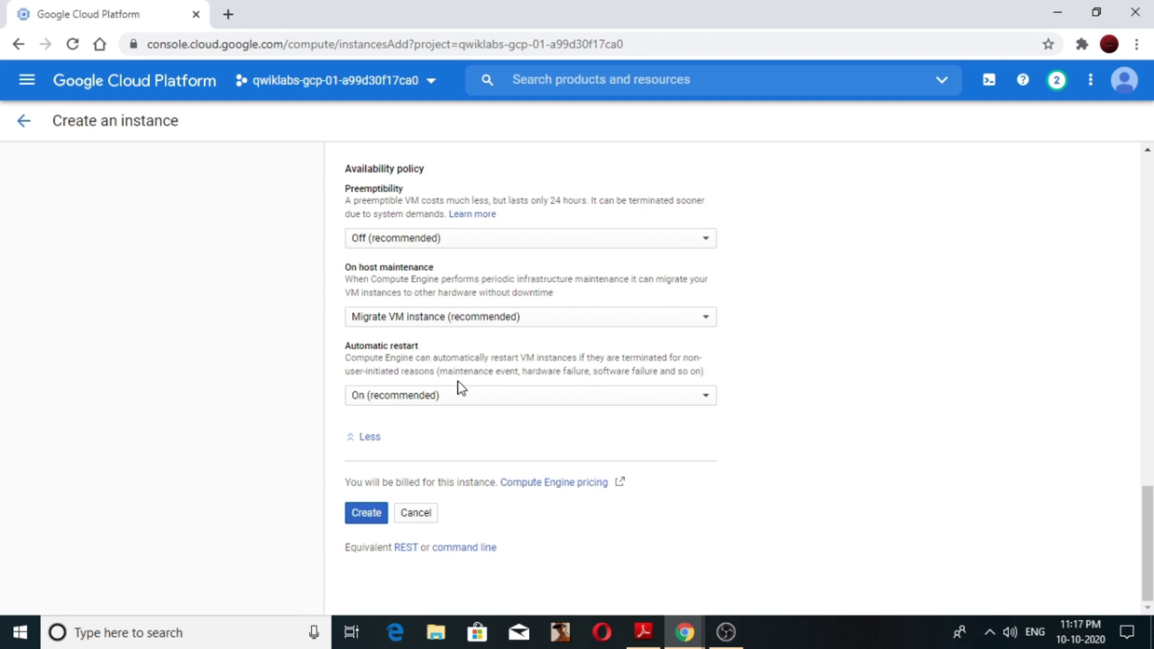
click(515, 399)
click(515, 400)
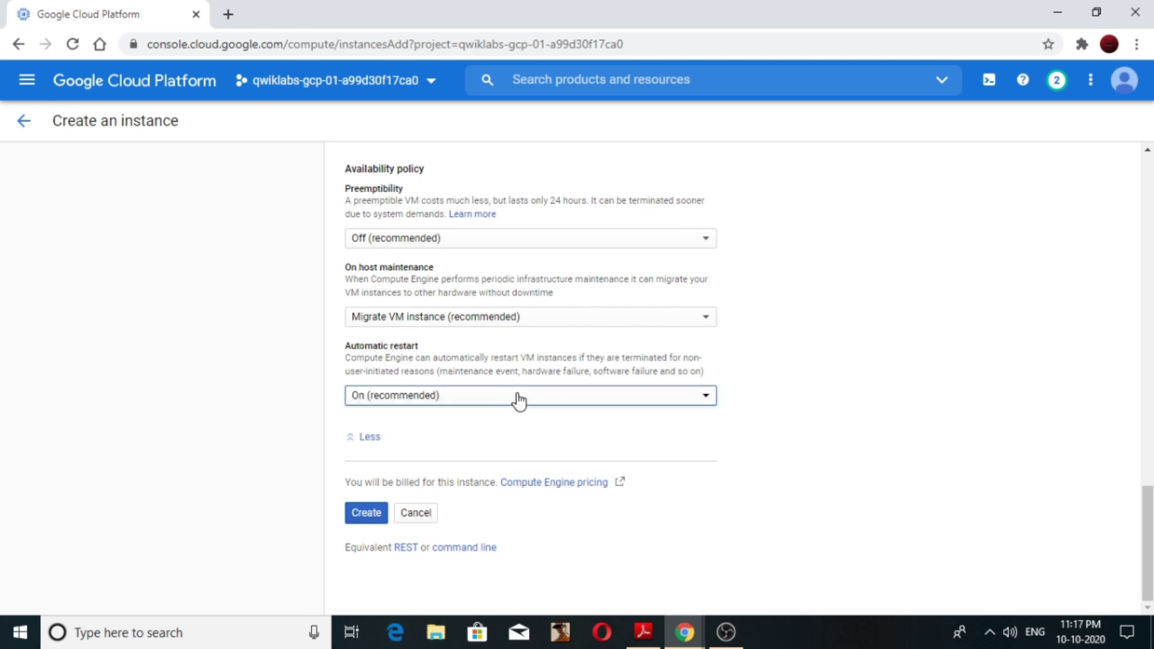
click(520, 322)
click(521, 322)
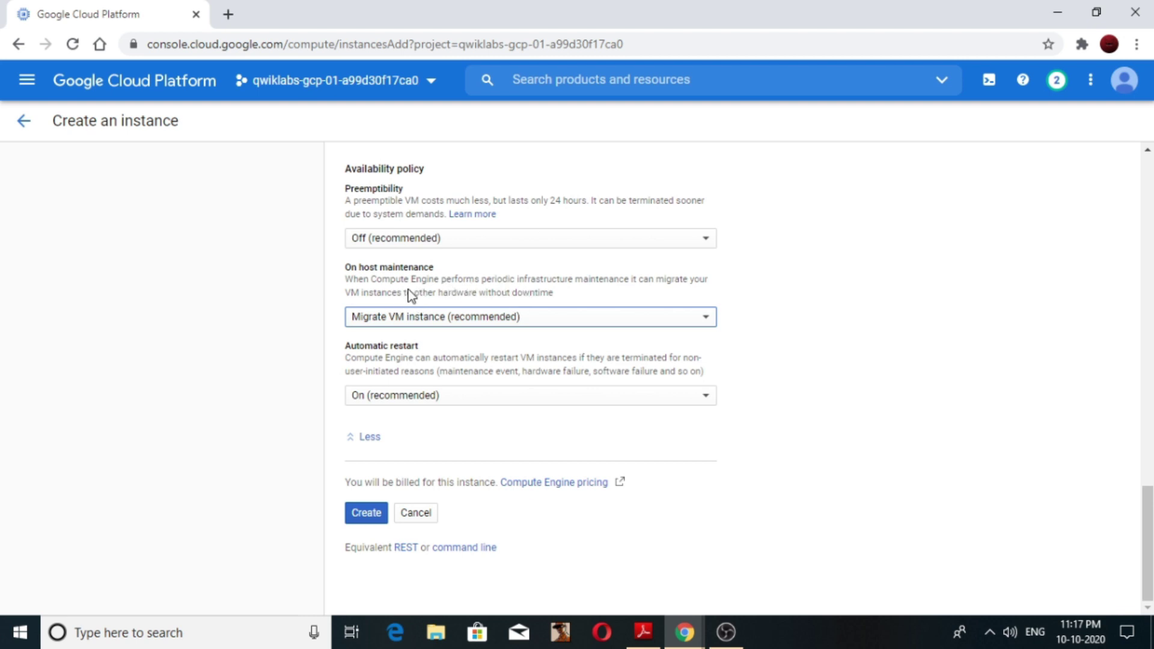
click(481, 316)
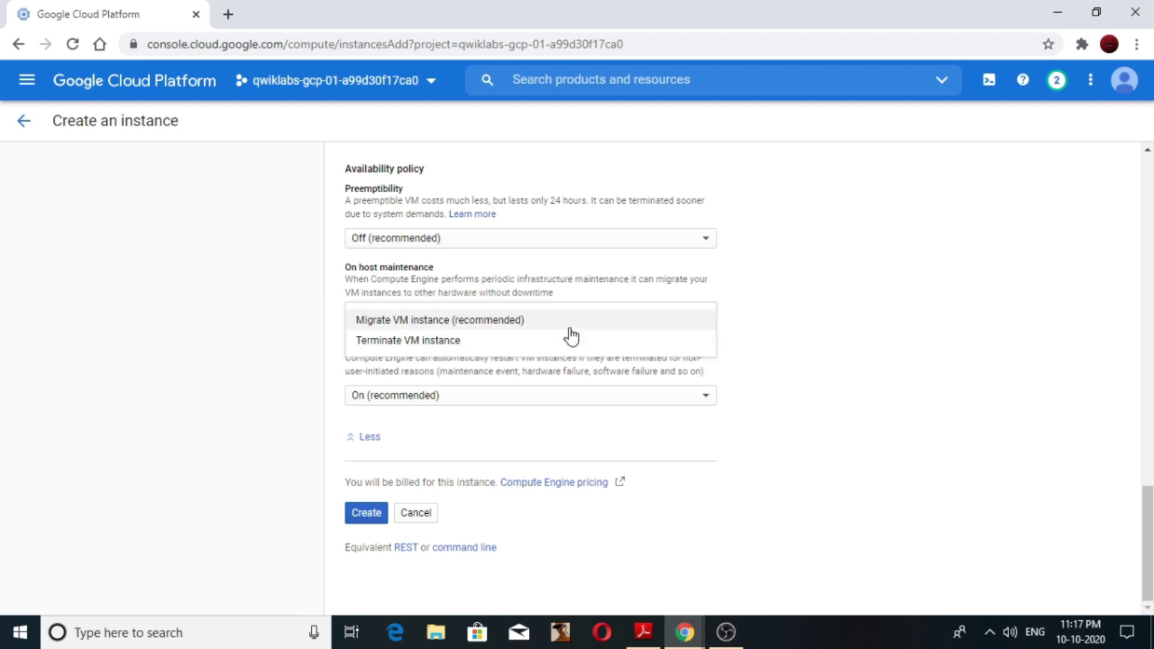
click(740, 310)
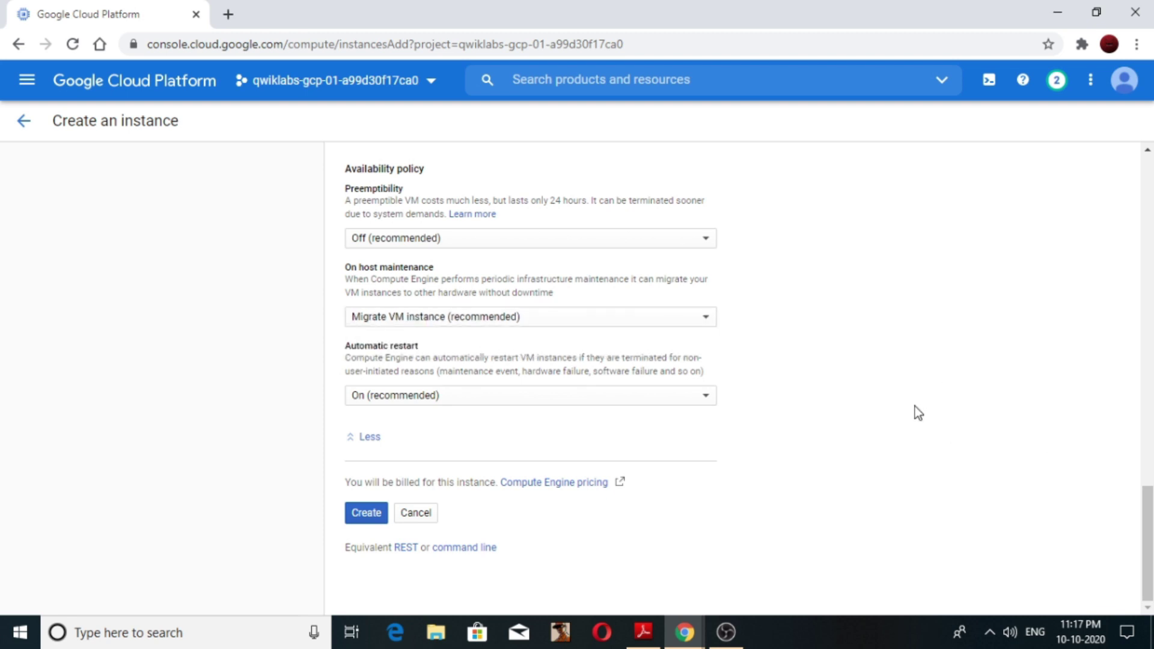
- Review the instance's security options, covering the Shielded VM features and SSH keys, without blocking project-wide SSH keys
scroll(915, 406, up, 8)
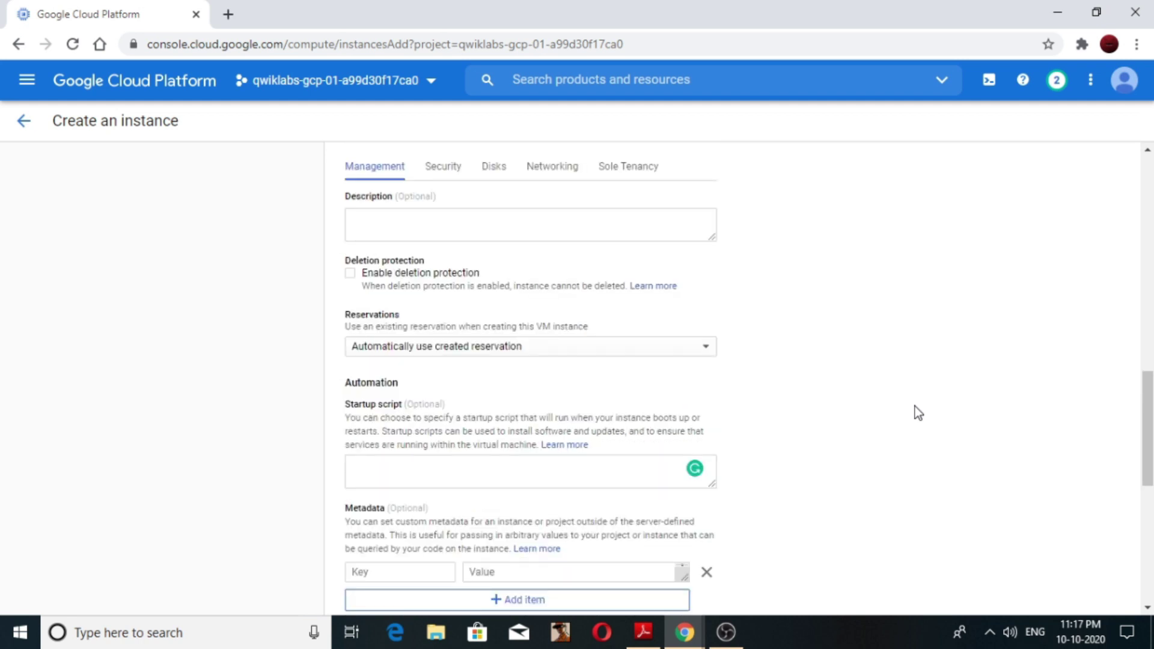
scroll(914, 407, up, 2)
click(436, 274)
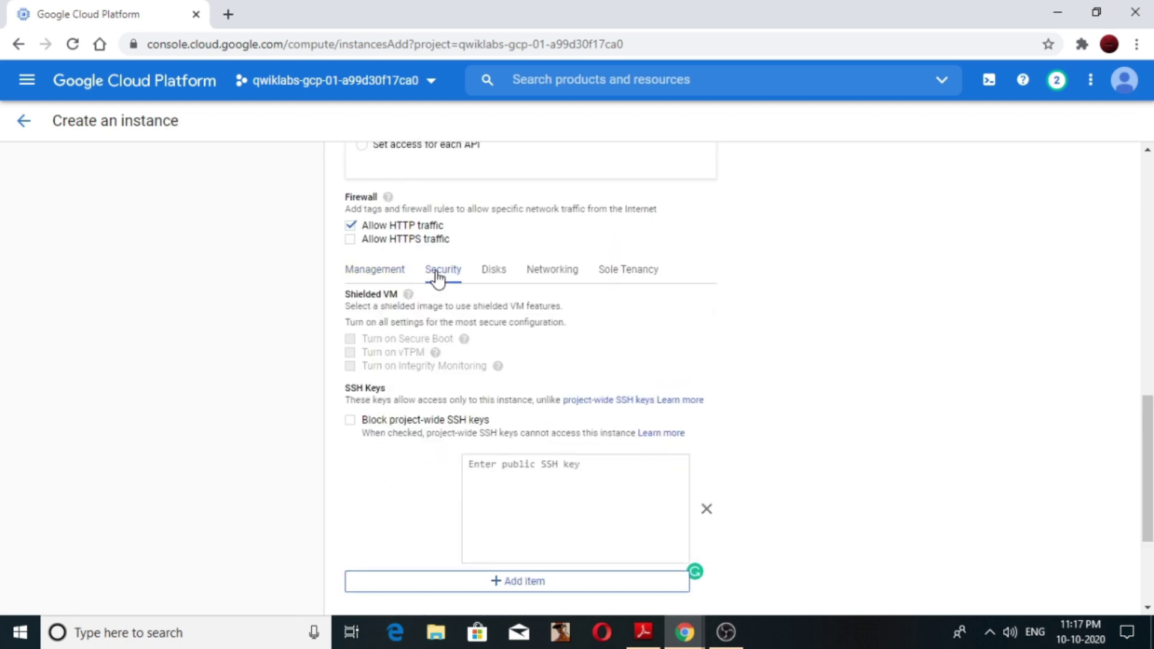
mouse_move(409, 295)
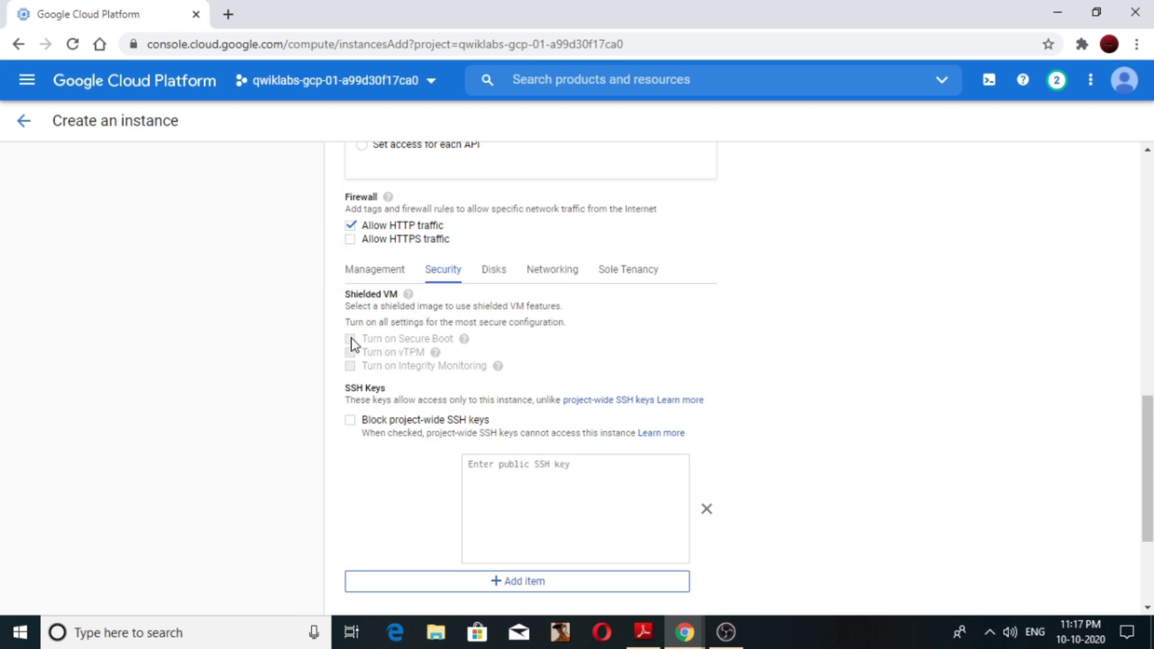
double_click(468, 340)
mouse_move(436, 355)
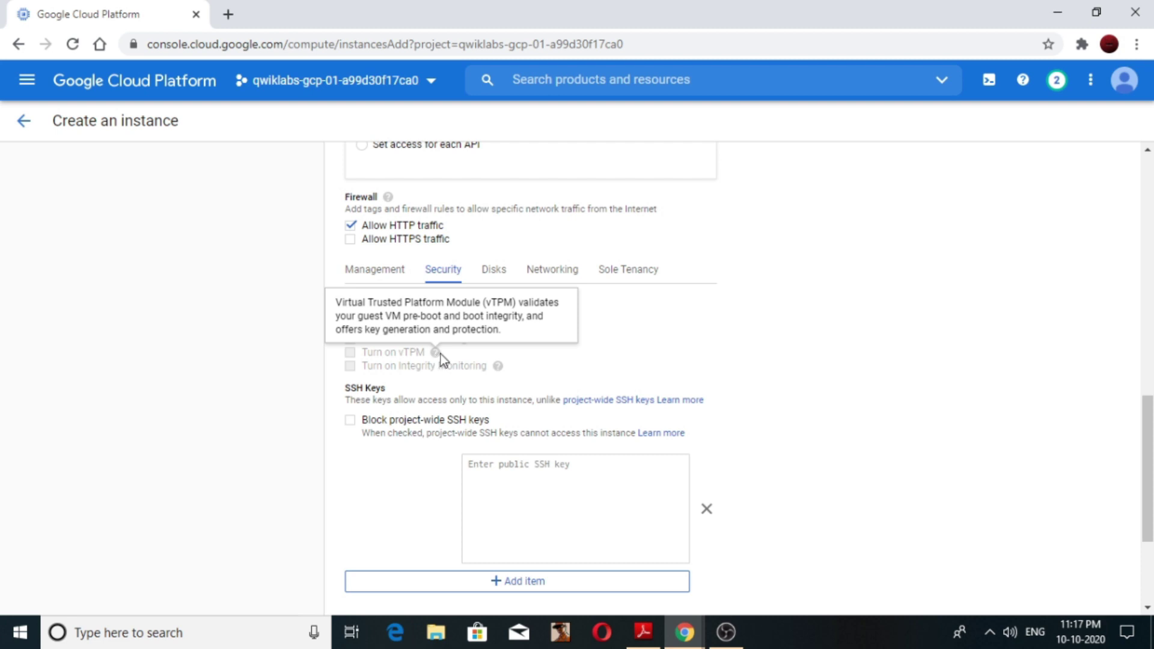
mouse_move(499, 372)
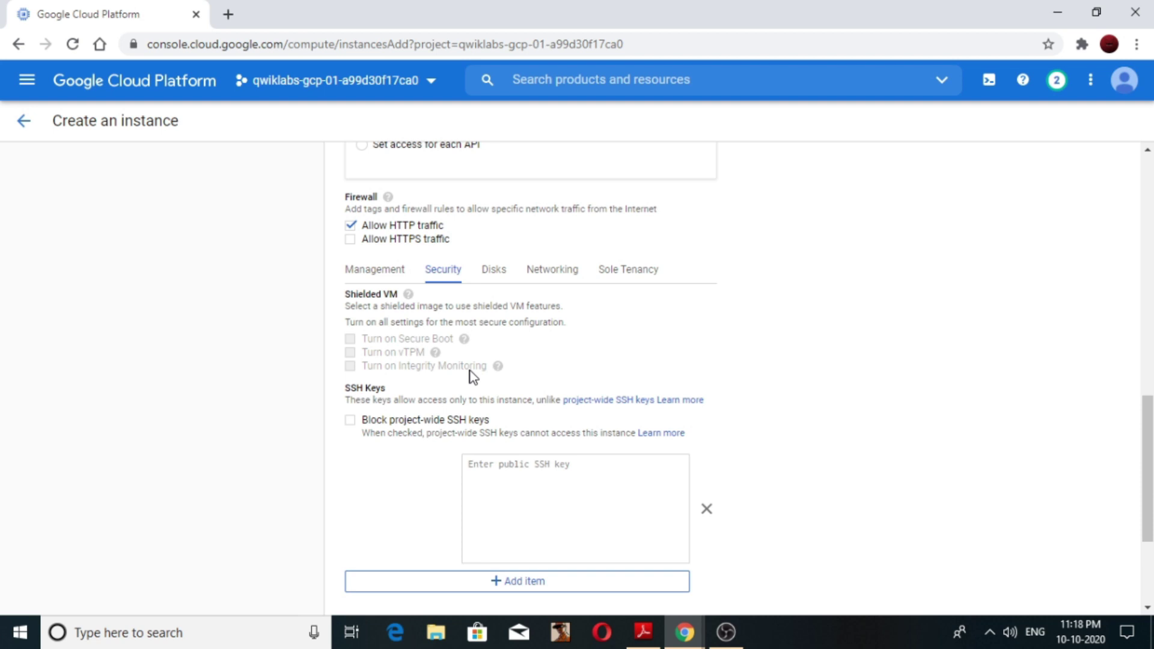
click(354, 428)
click(355, 429)
key(Tab)
key(Tab)
click(856, 458)
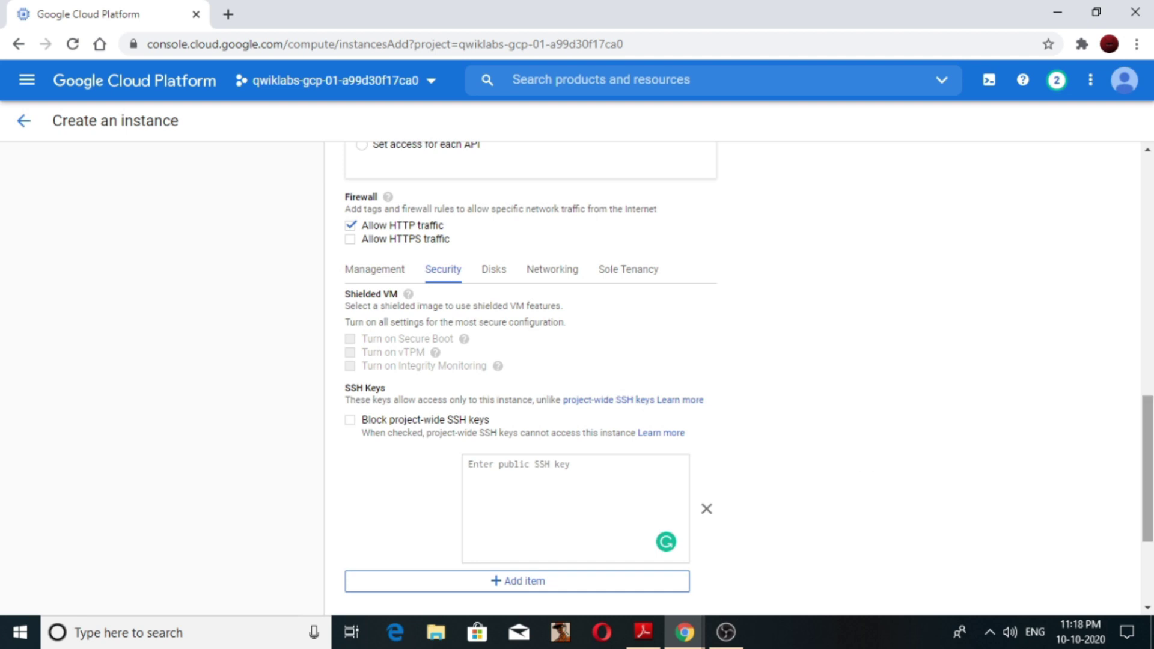
- Review the boot disk's deletion rule, encryption, device name and additional disk options, keeping the disk deleted with the instance
scroll(871, 456, down, 1)
scroll(603, 351, up, 2)
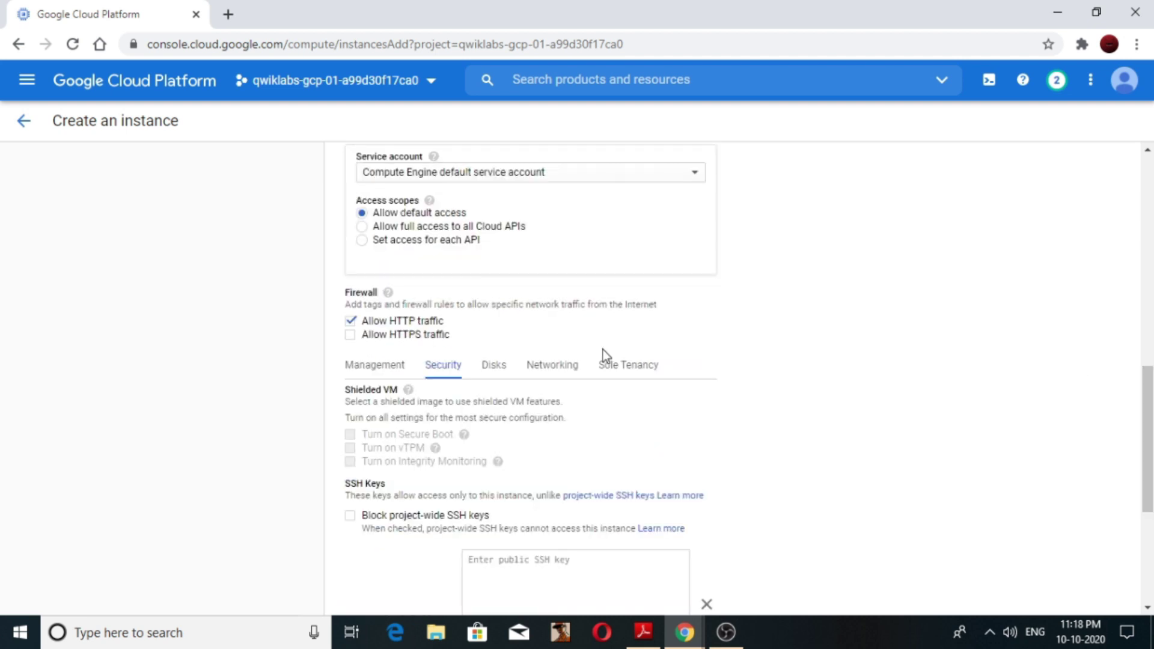
click(494, 366)
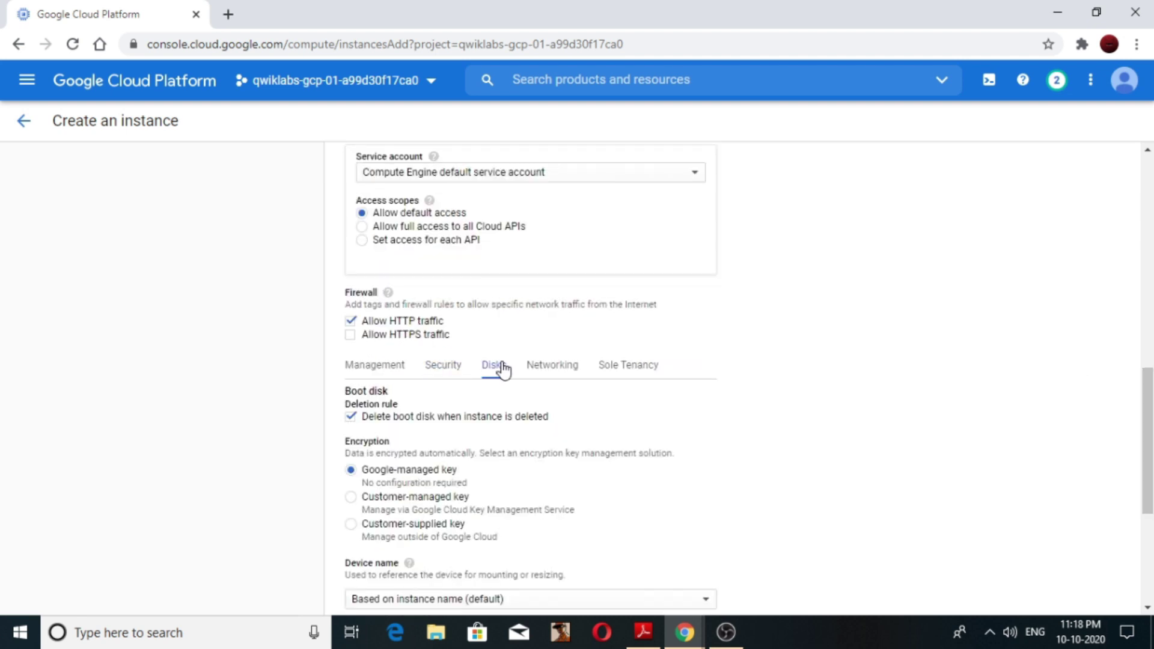
scroll(521, 279, down, 2)
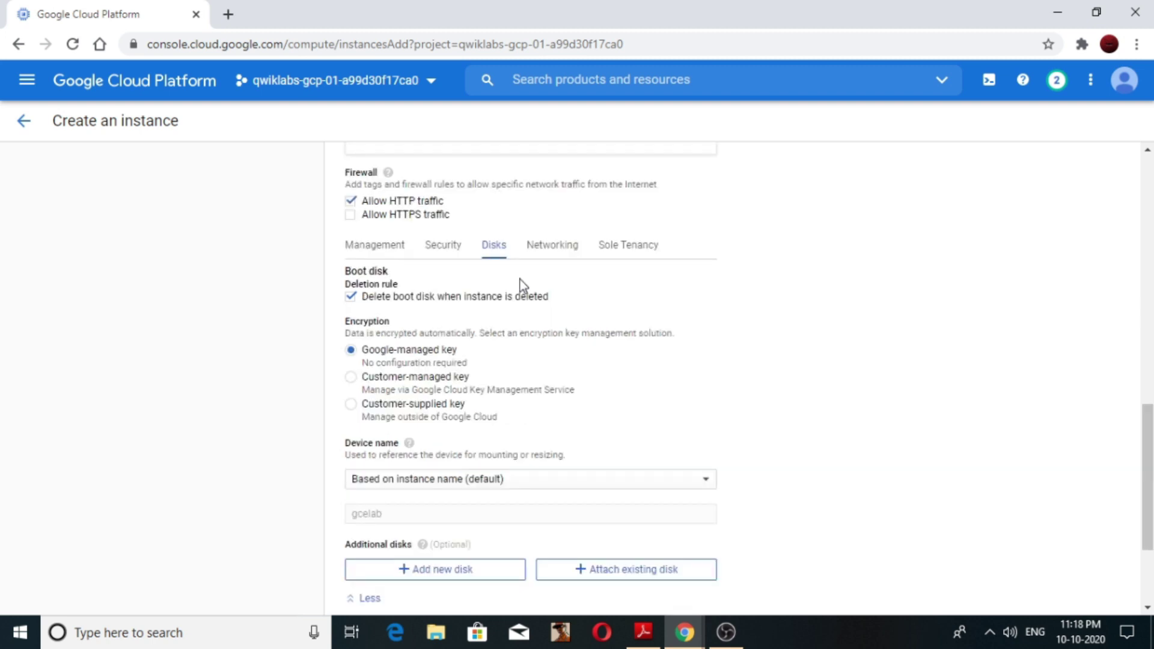
click(372, 306)
click(372, 307)
scroll(728, 411, down, 1)
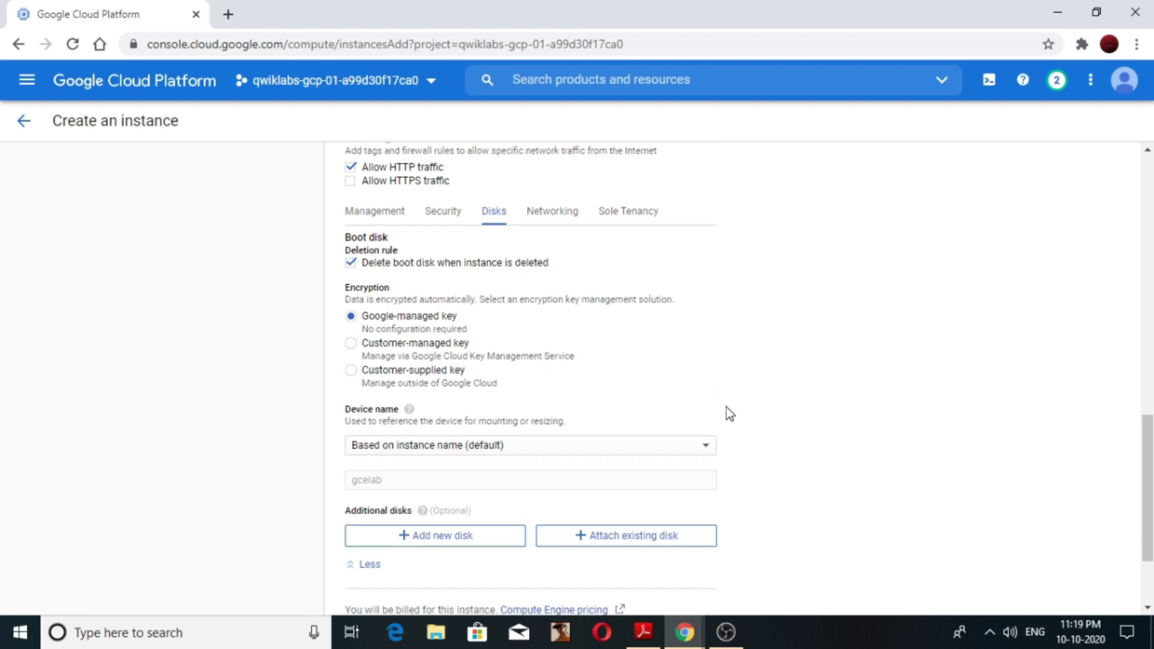
scroll(726, 407, down, 1)
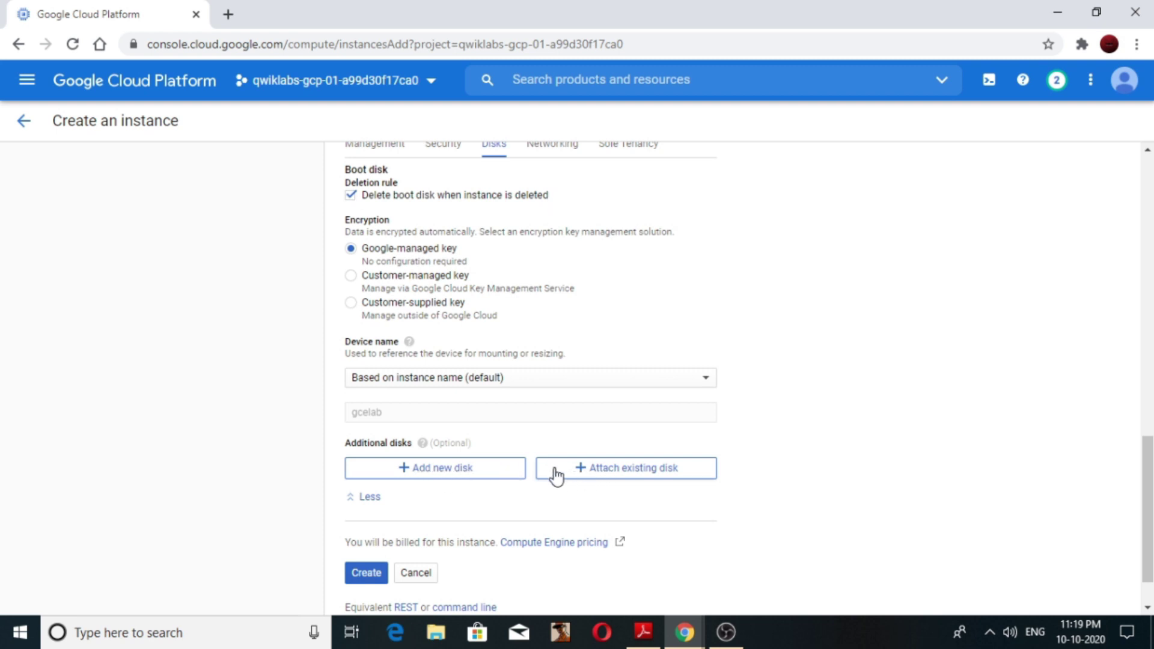
- Review the instance's networking options for network tags and hostname, leaving the network tags empty
scroll(821, 319, up, 2)
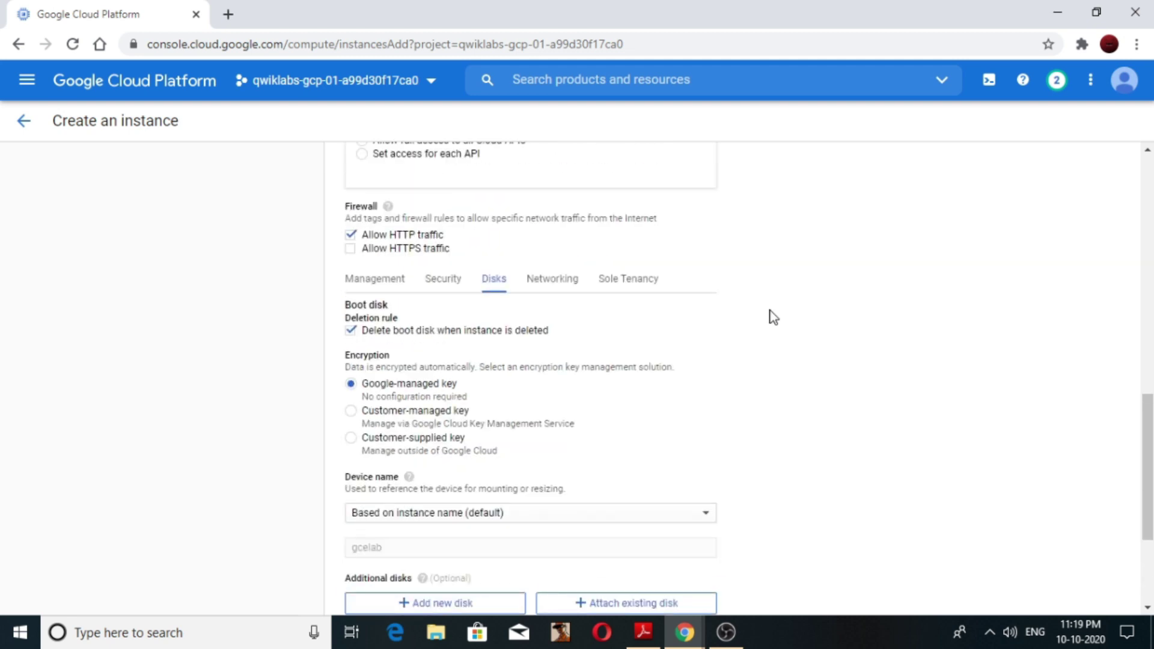
click(567, 288)
scroll(790, 348, down, 1)
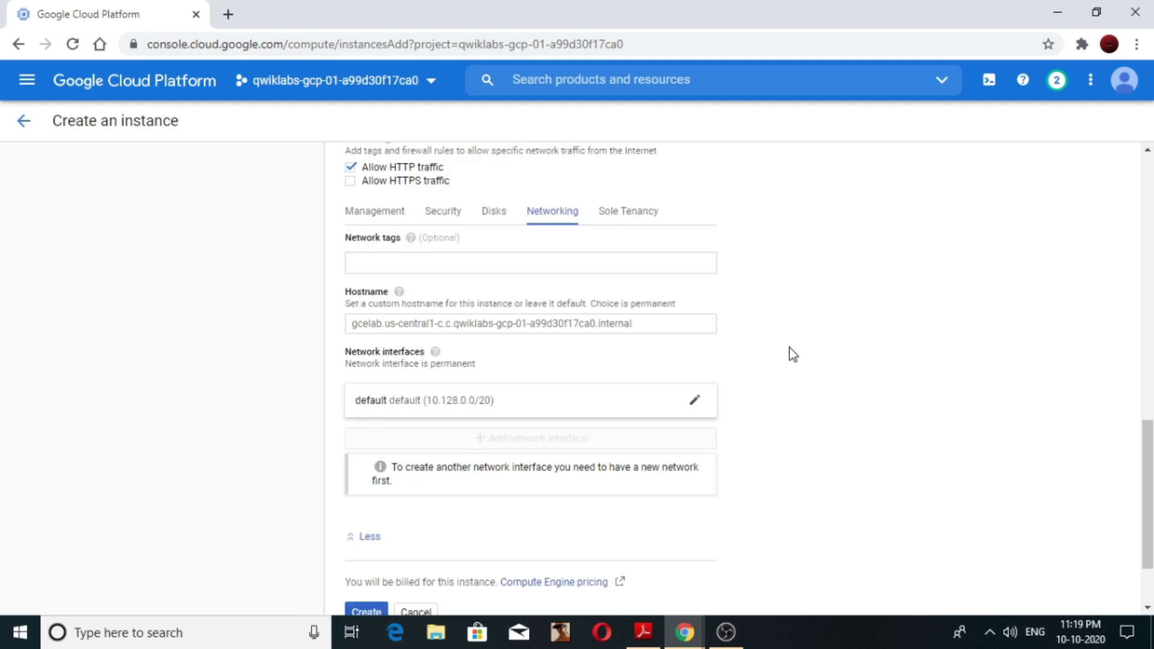
click(410, 242)
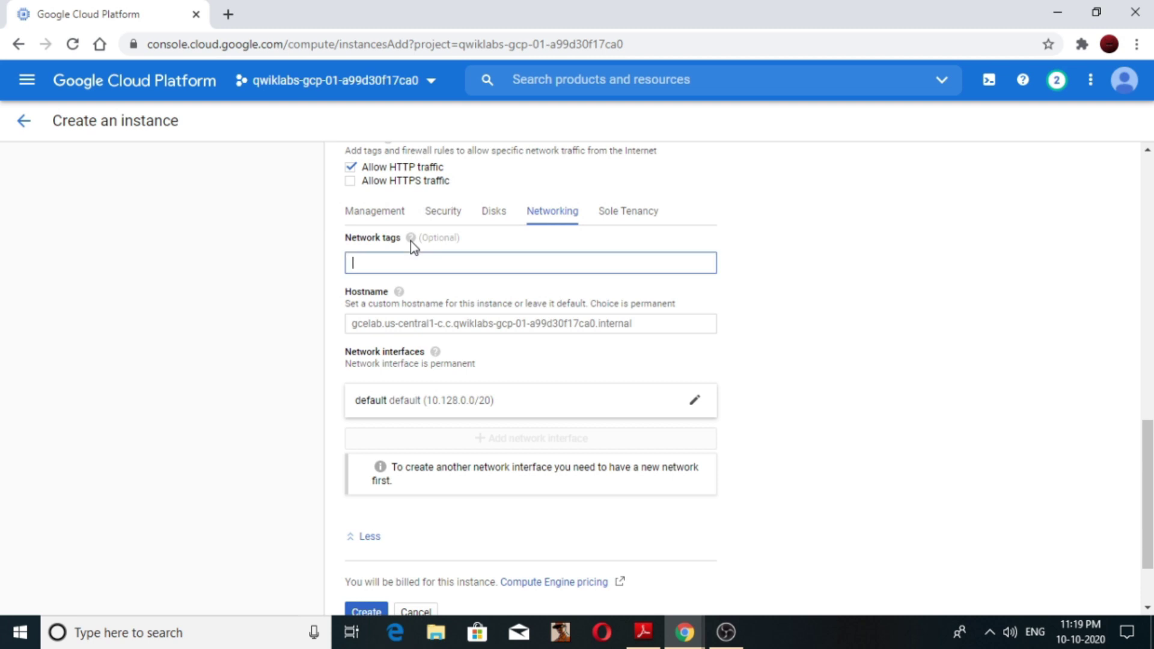
mouse_move(406, 236)
- Review the default network interface's network, subnetwork, internal IP and external IP choices, and accept it with its default settings
click(695, 403)
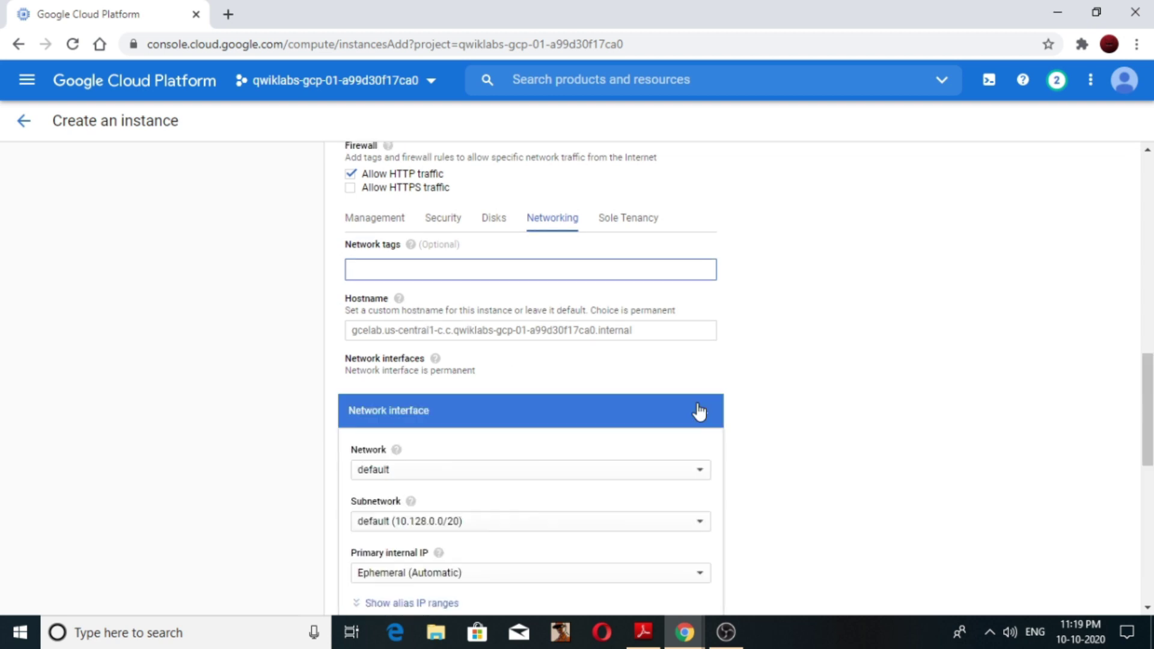
drag(1146, 402, 1146, 462)
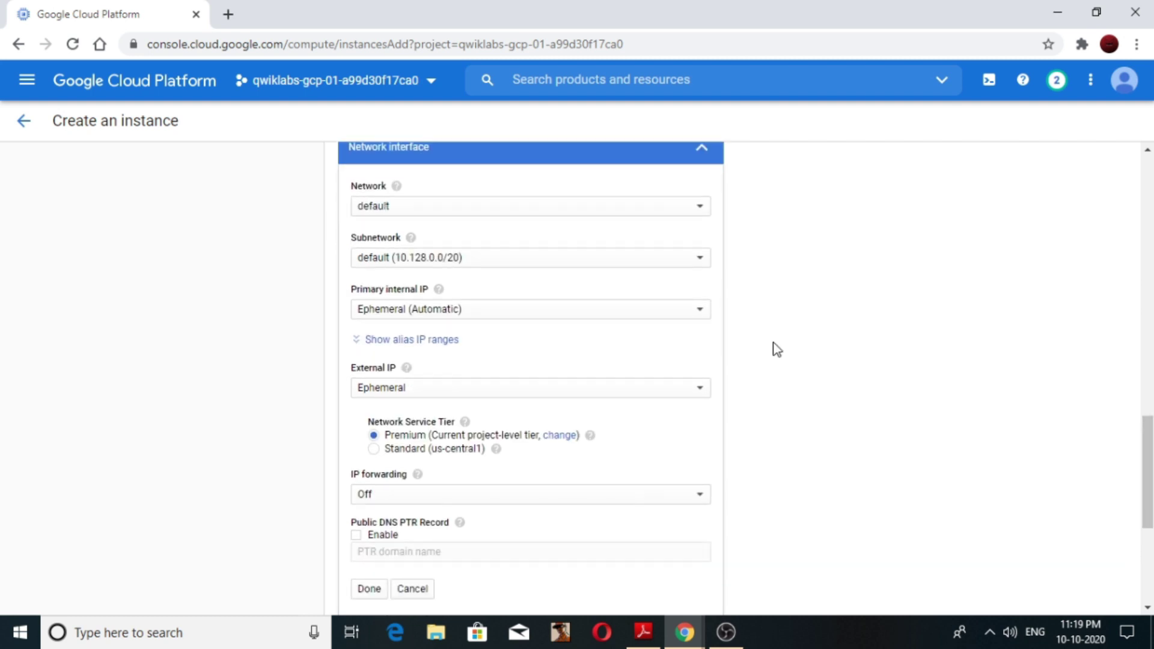
click(490, 218)
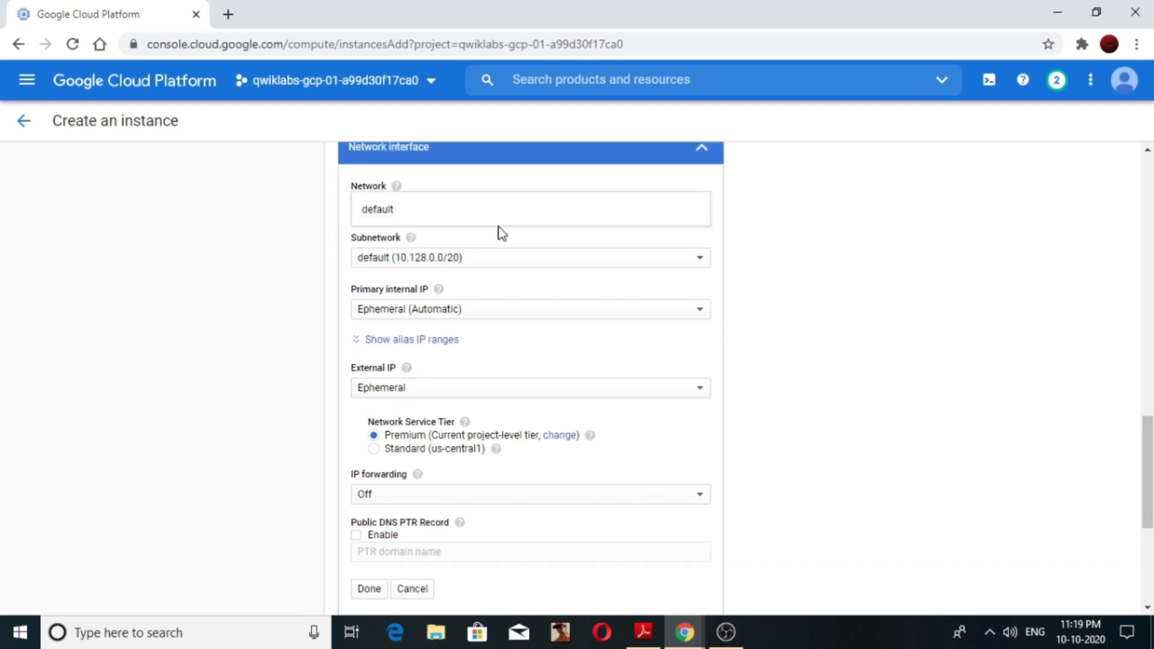
click(522, 259)
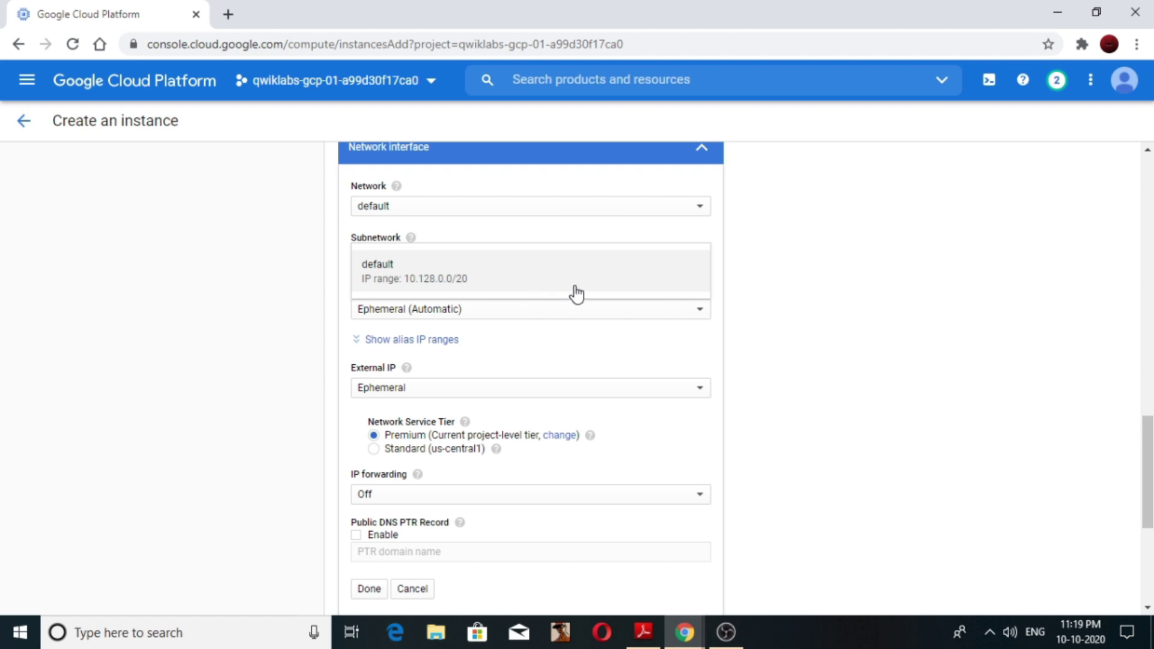
click(735, 314)
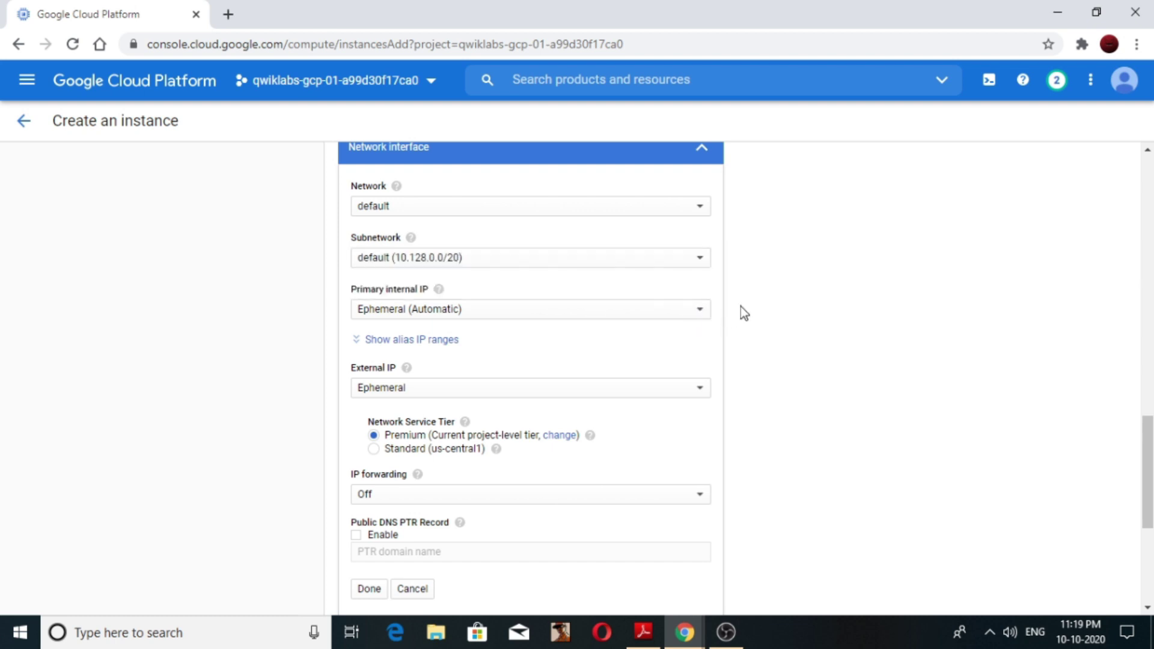
click(679, 314)
click(769, 335)
click(701, 385)
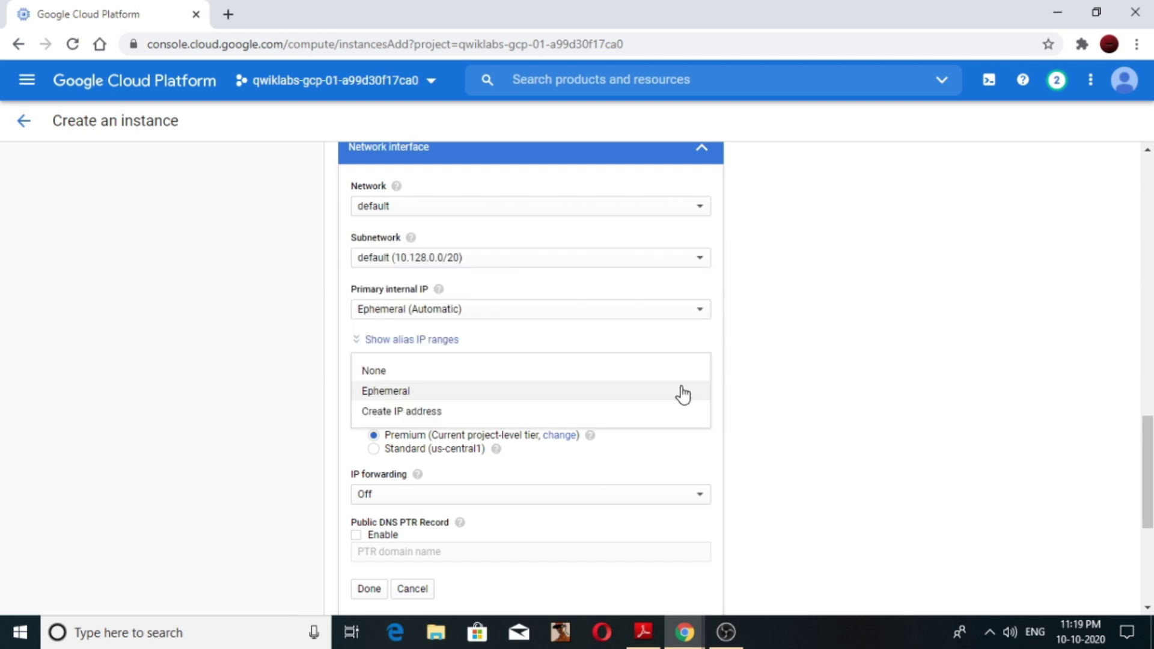
click(727, 392)
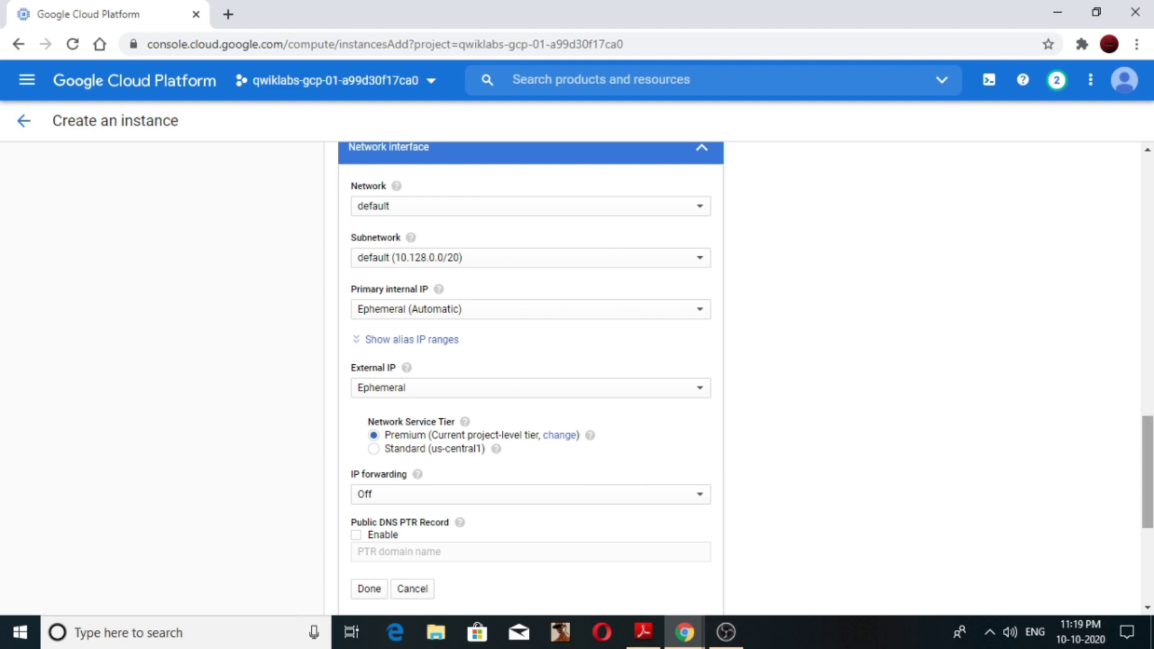
click(369, 589)
- Review the sole tenancy options for node affinity labels and CPU overcommit, and collapse the advanced settings
drag(1148, 504, 1151, 414)
click(636, 397)
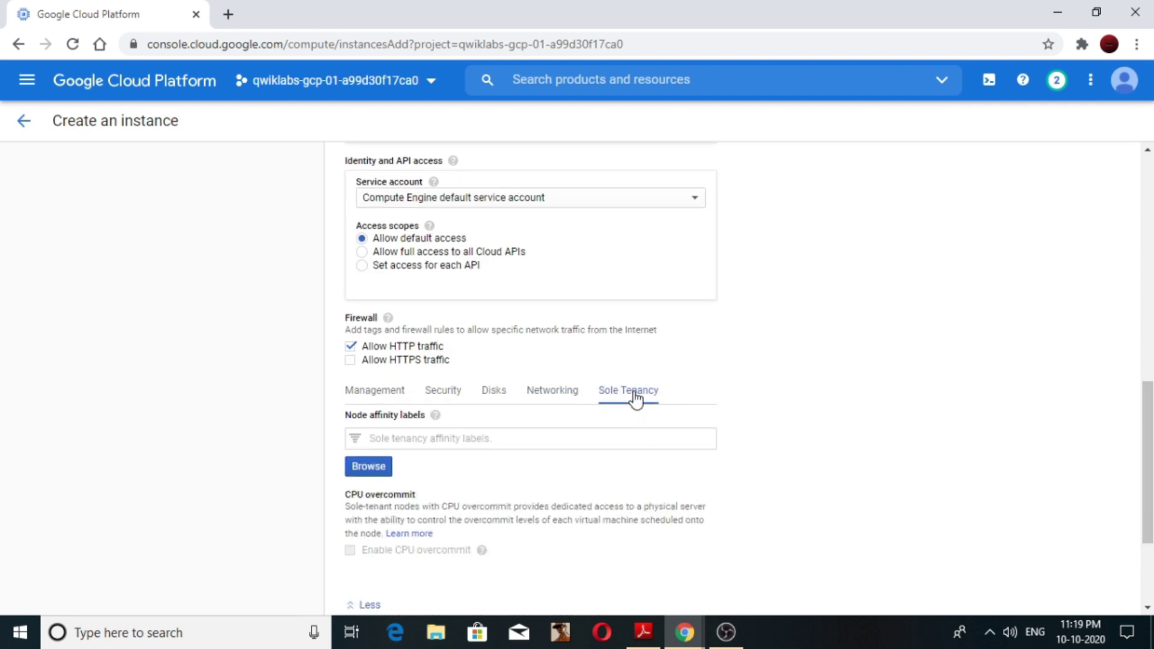
drag(1148, 469, 1148, 501)
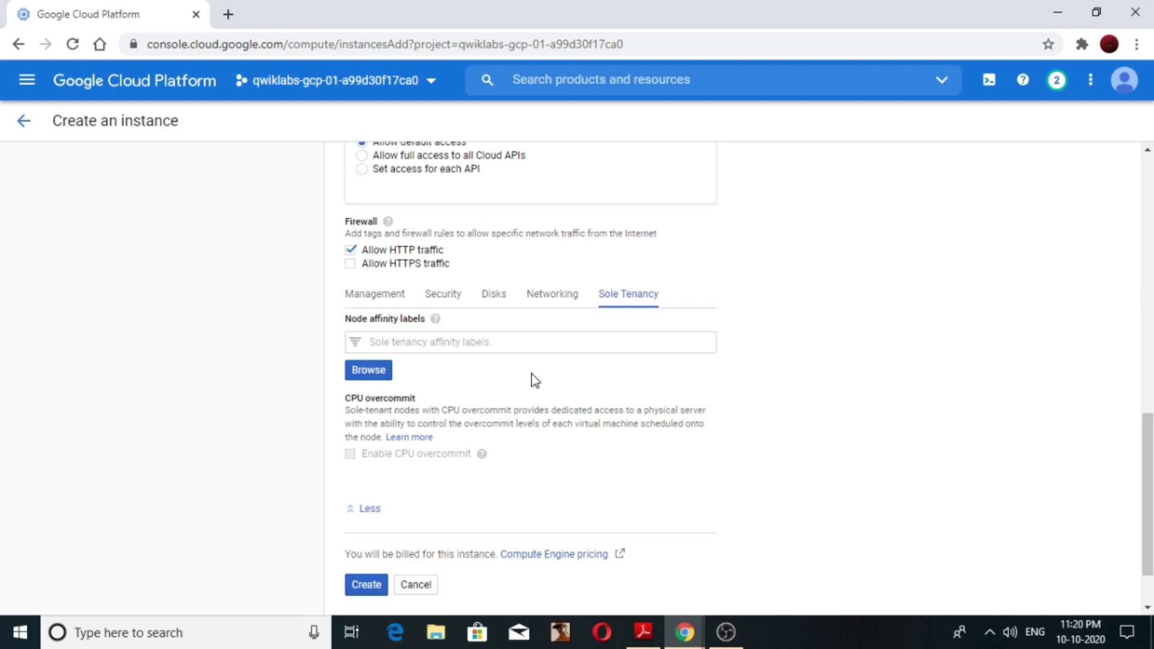
click(369, 508)
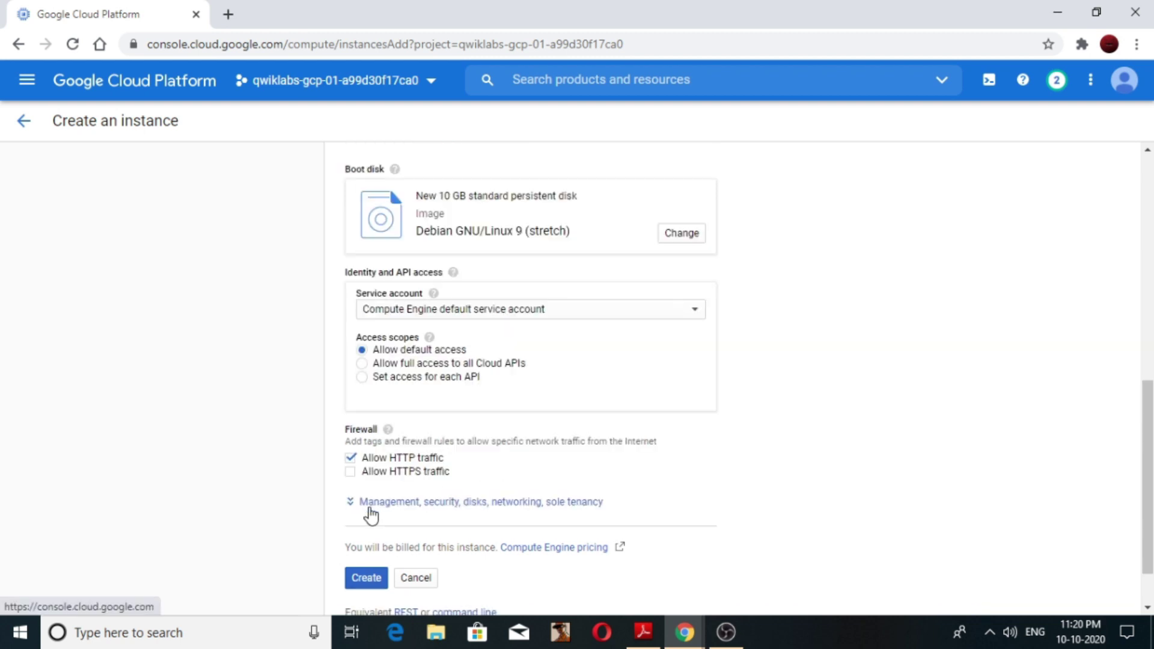
- Look over the complete gcelab configuration once more and create the VM instance
drag(1147, 439, 1151, 215)
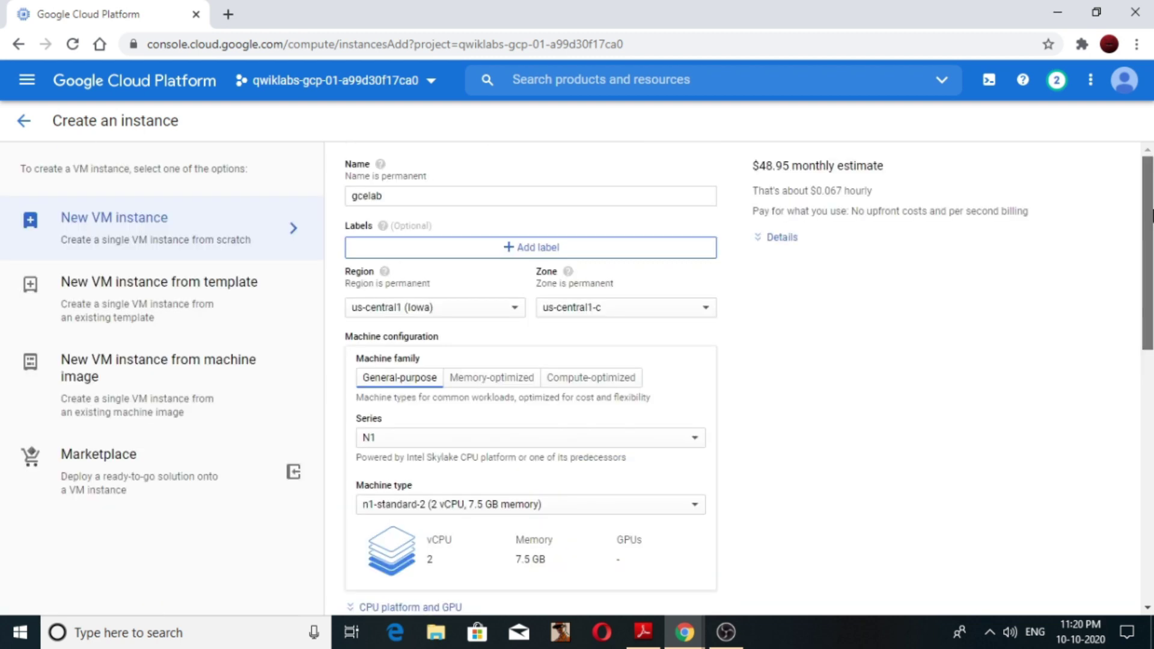
drag(1147, 285, 1147, 471)
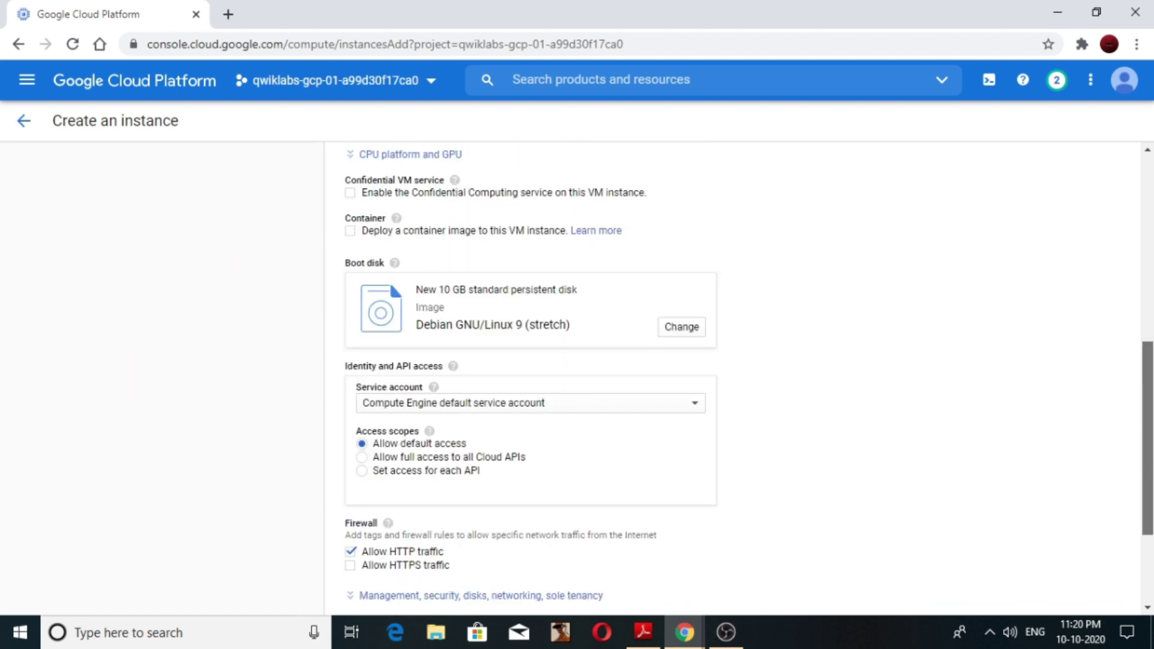
scroll(394, 521, down, 3)
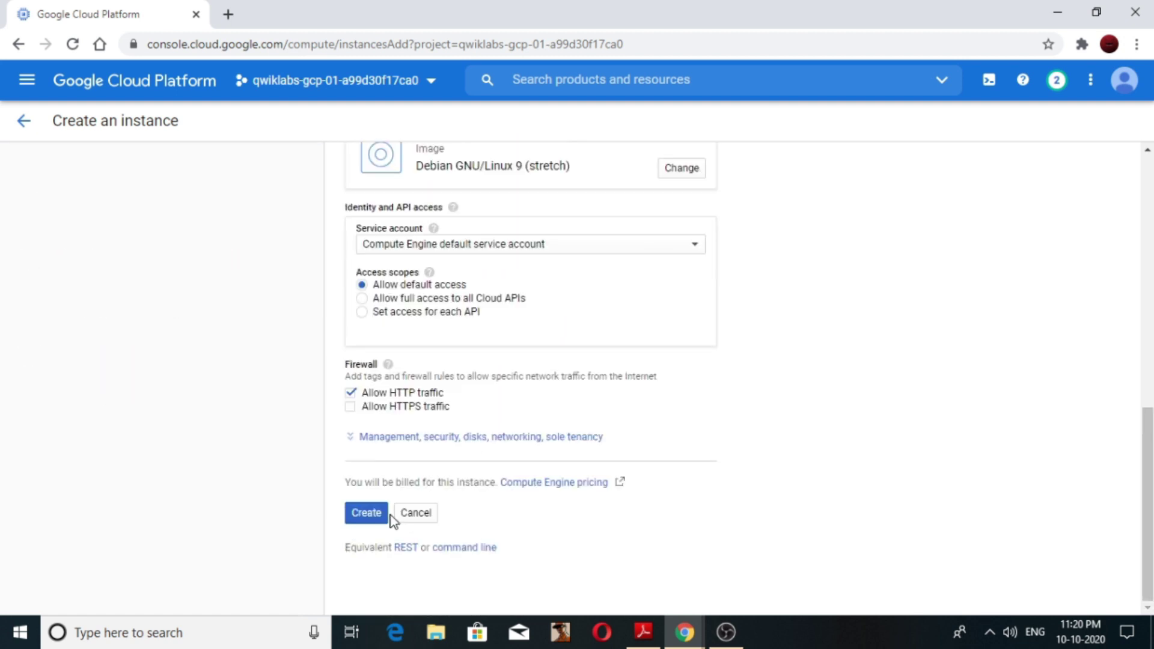
click(375, 523)
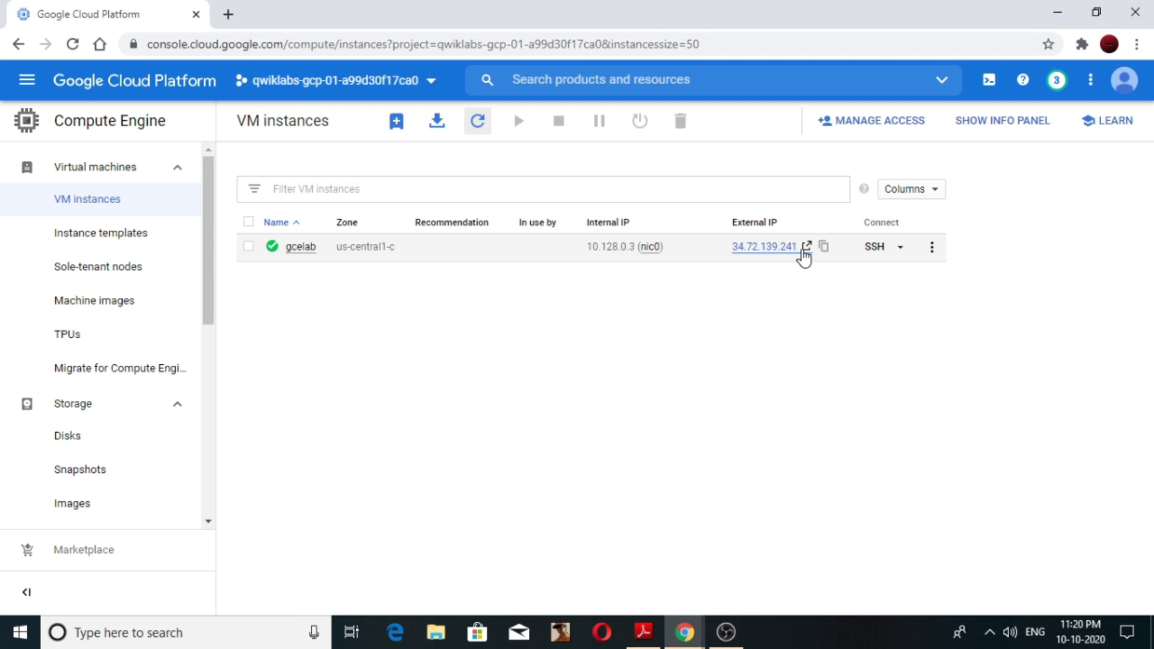
- Test the gcelab instance's external IP in a new browser tab and return to the VM instances list
click(805, 252)
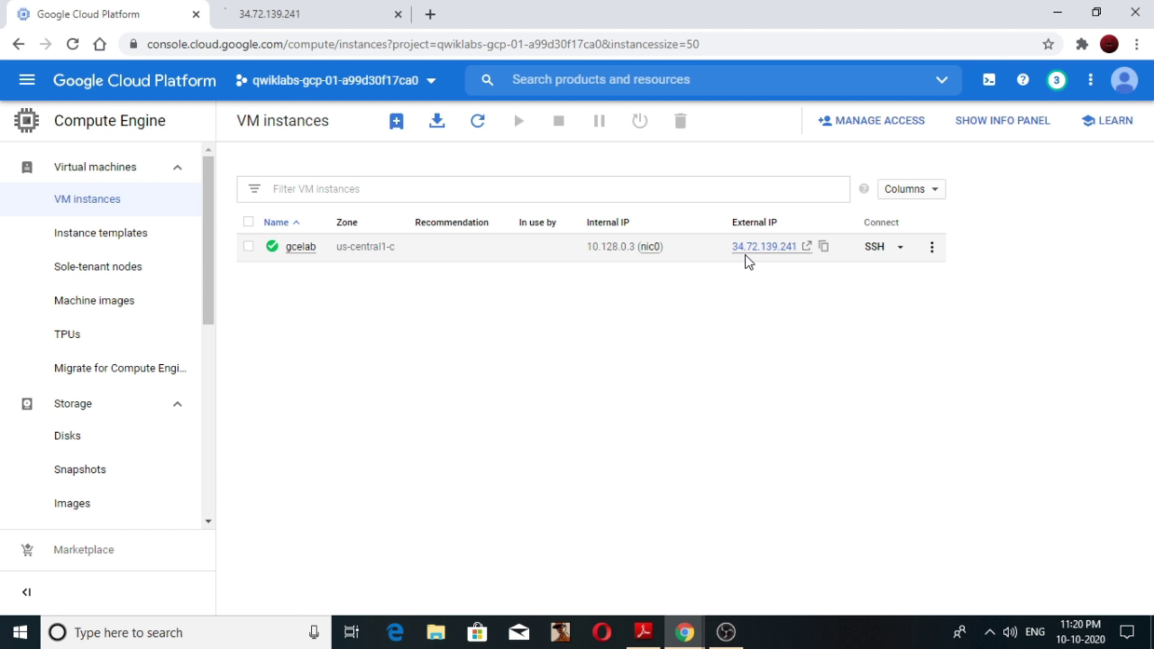
click(399, 23)
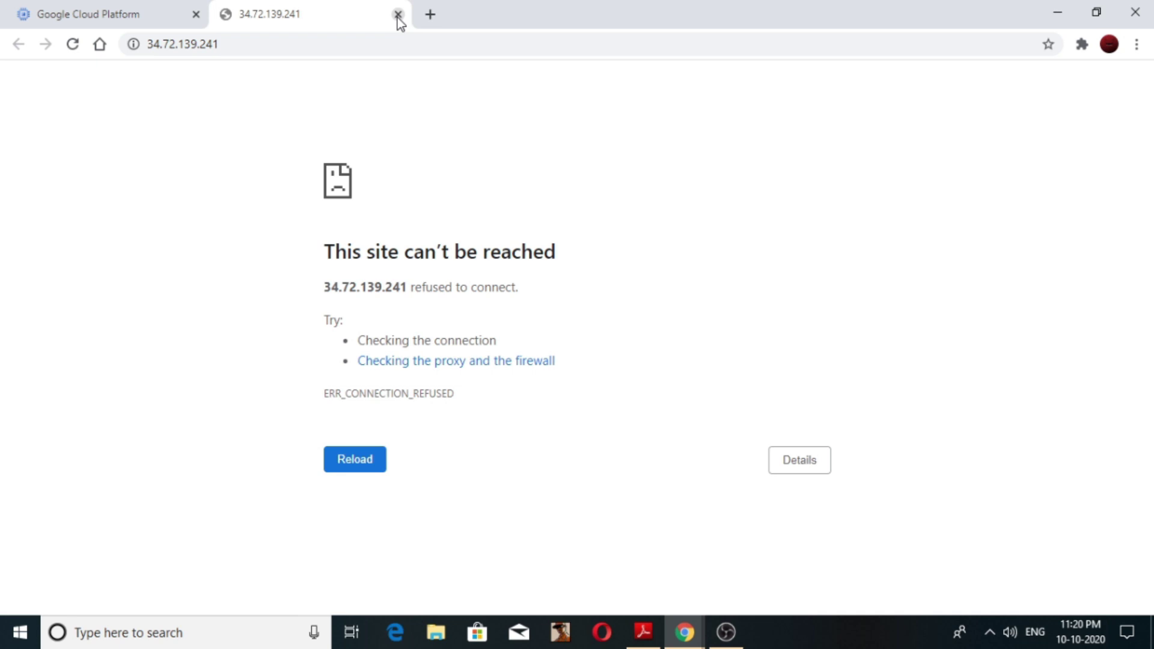
key(ctrl+shift+Tab)
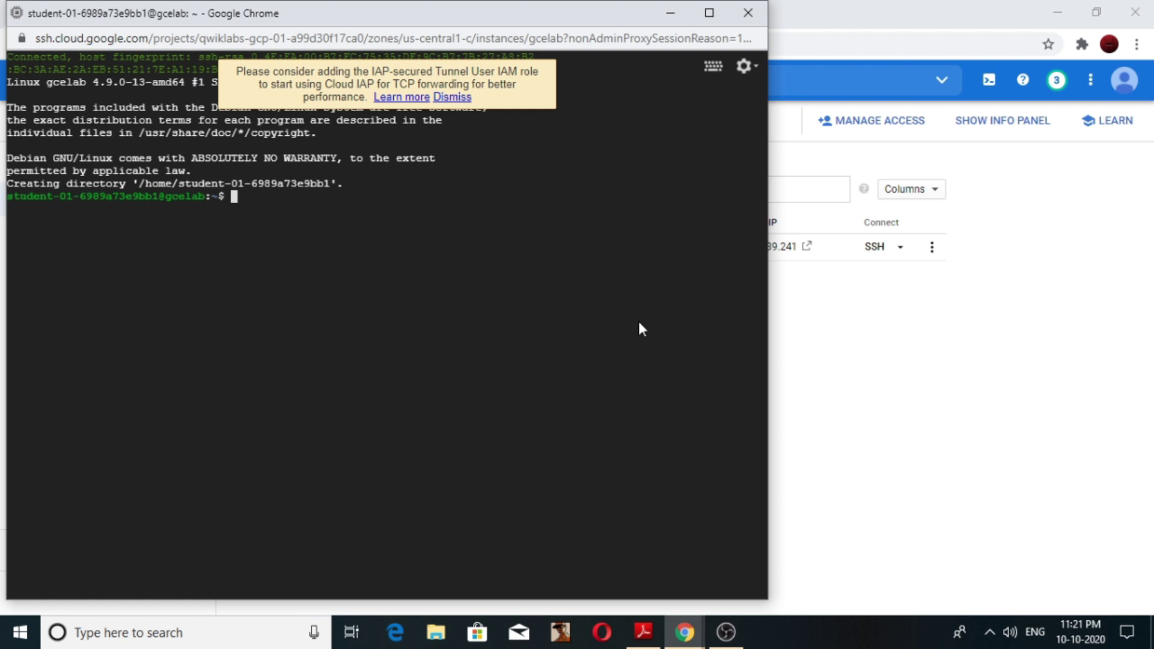
- In the gcelab SSH terminal, gain root access with "sudo su -" and refresh the package lists with "apt-get update"
text(sudo su -)
key(Return)
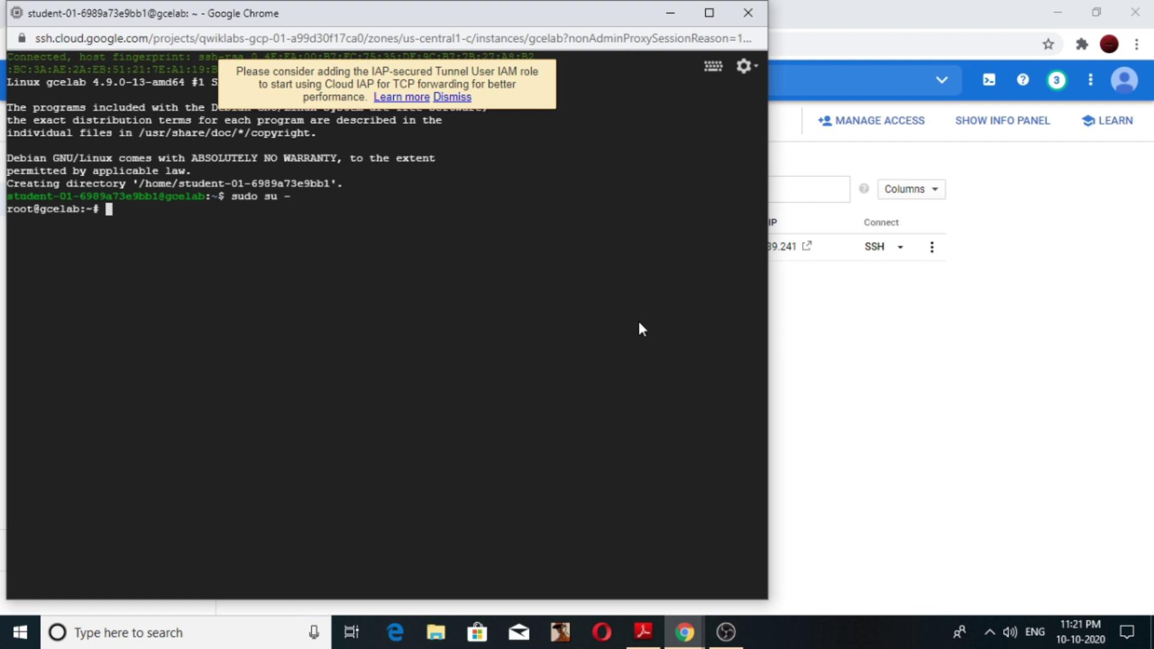
text(apt-get update)
key(Return)
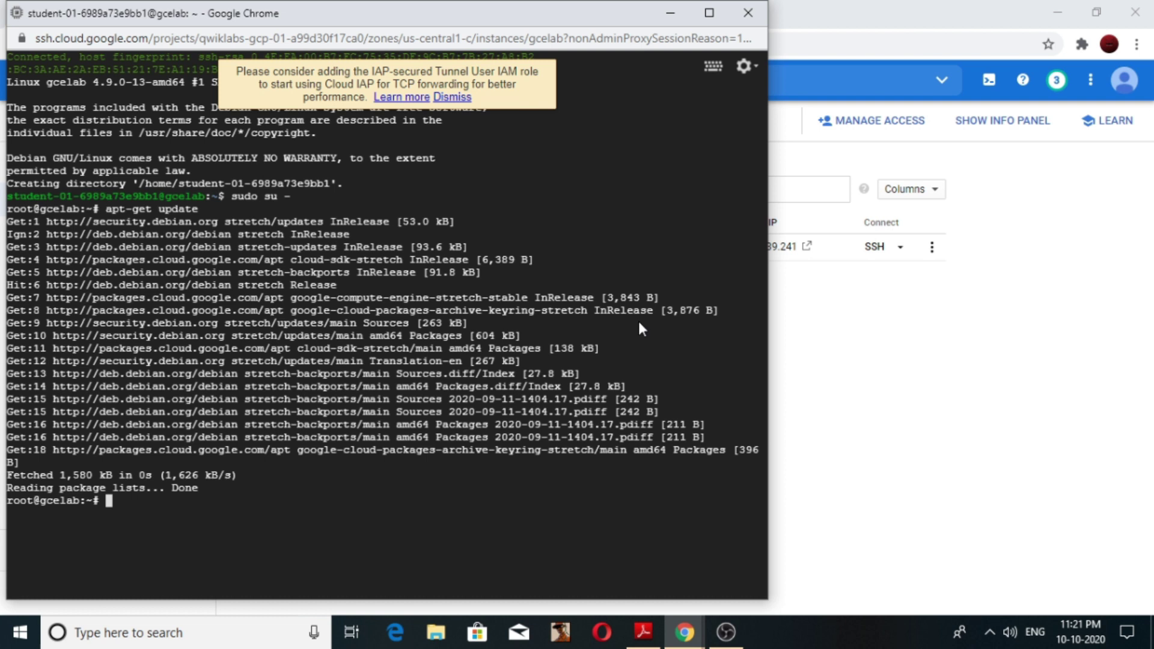
- Install the NGINX web server with "apt-get install nginx", agreeing to the additional packages
text(apt-get install)
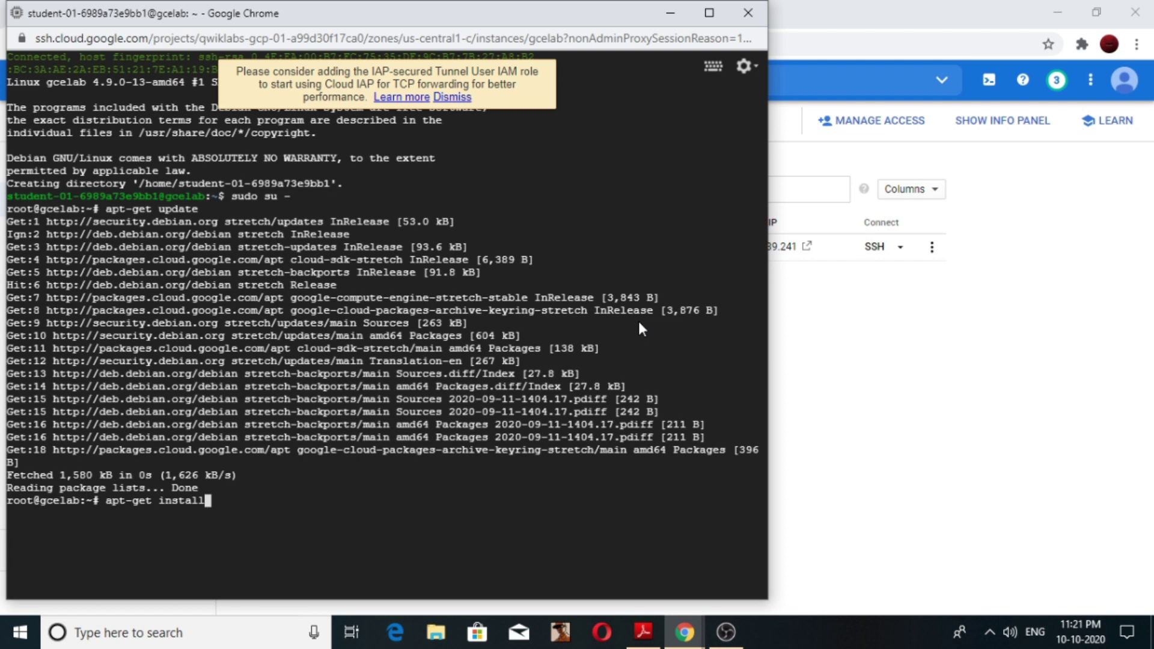
text( nginx)
key(Return)
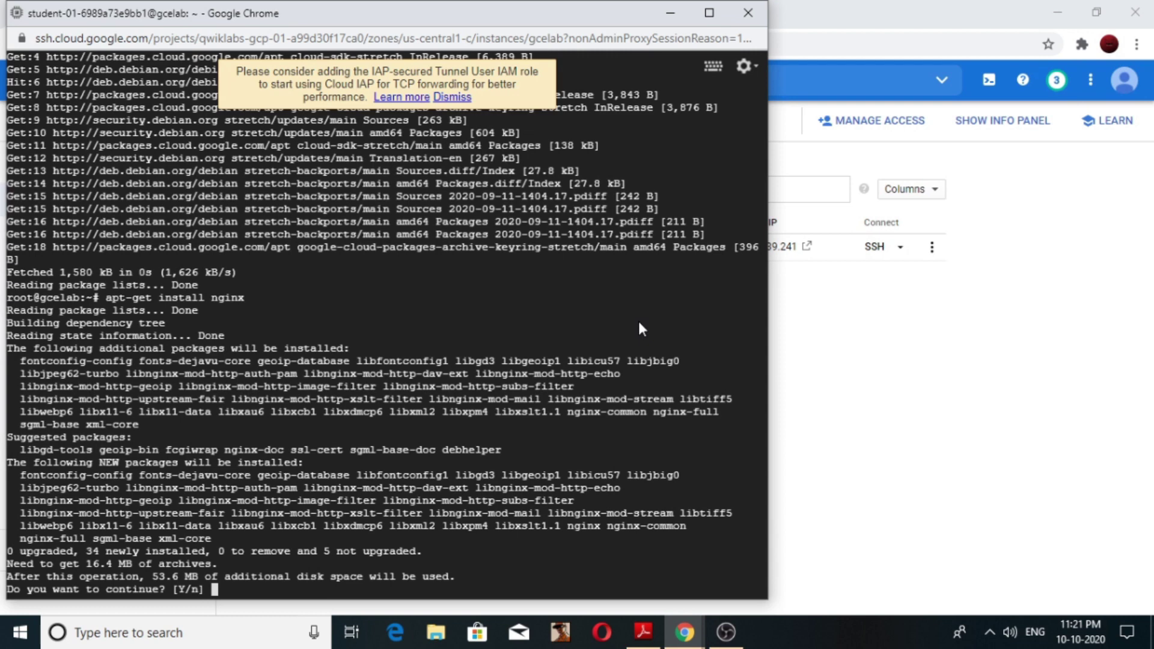
key(Return)
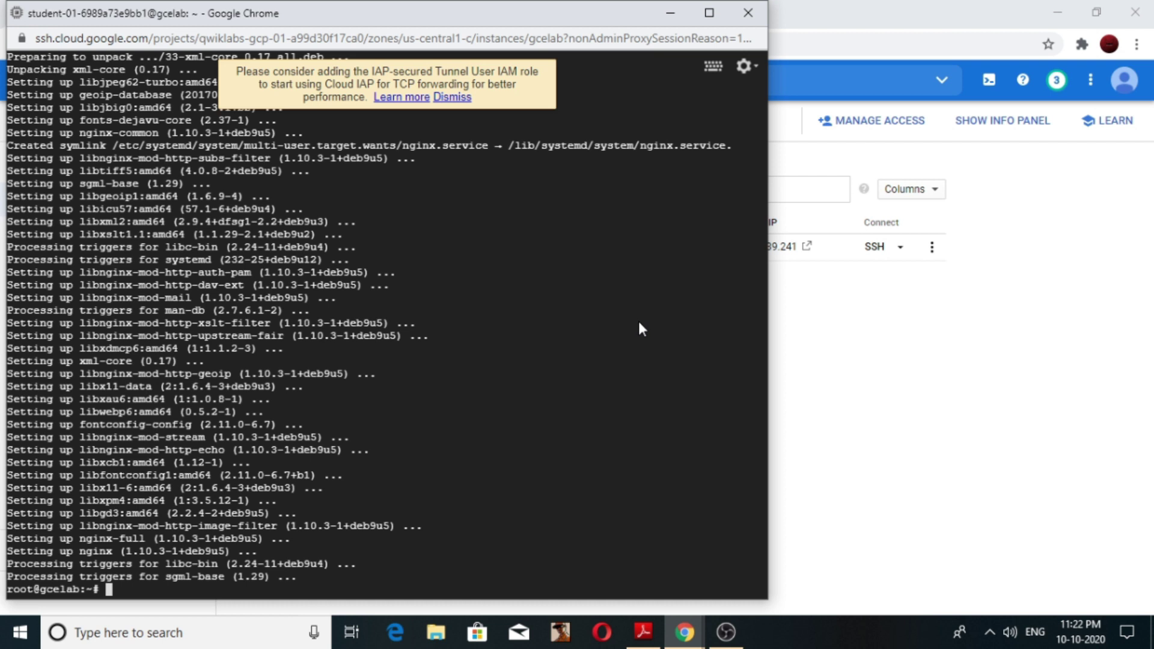
- Check that NGINX is running with "ps auwx | grep nginx"
text(ps auwx | grep ngin)
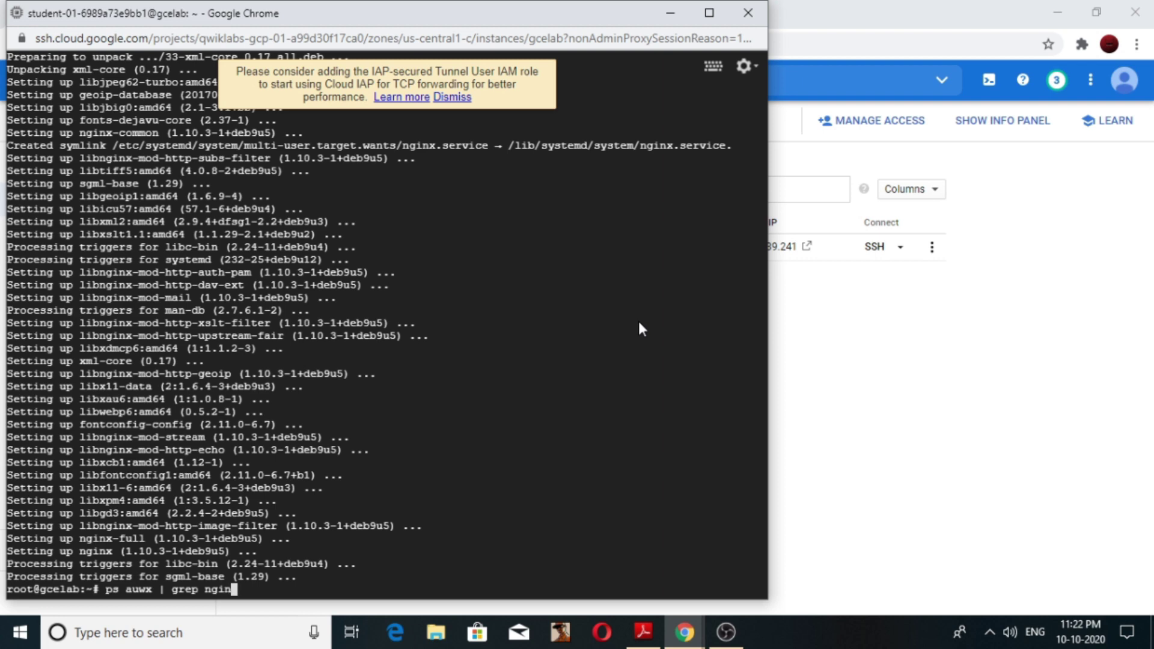
text(x)
key(Return)
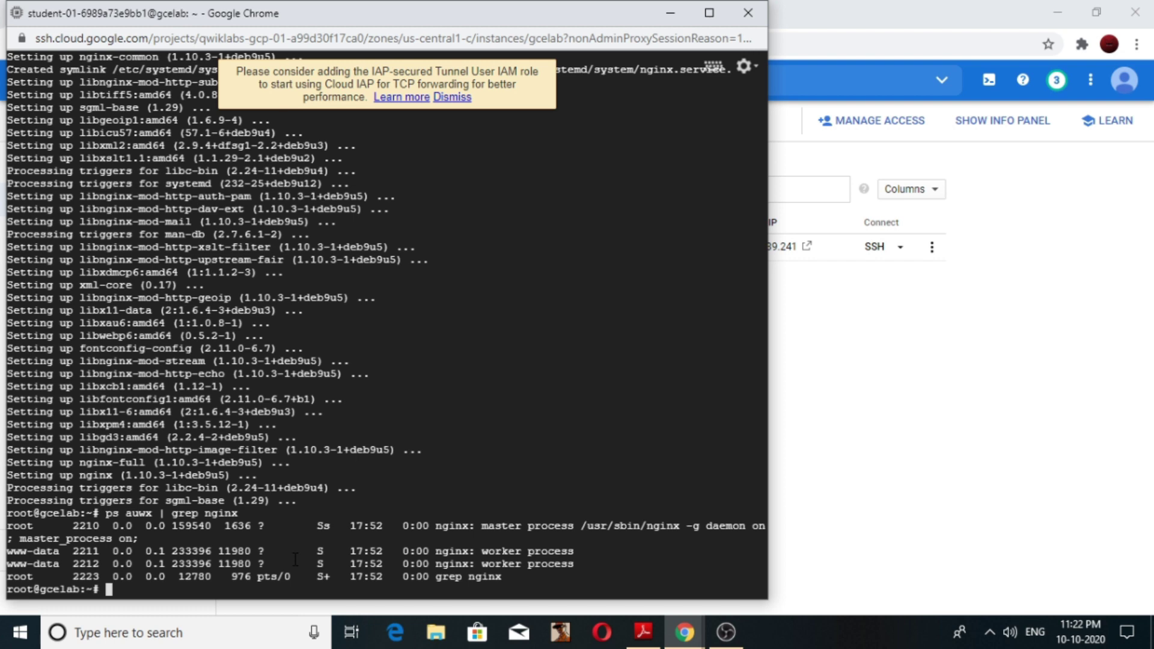
- Go back to the browser tab with the instance's external IP and reload the page to test the web server
click(805, 345)
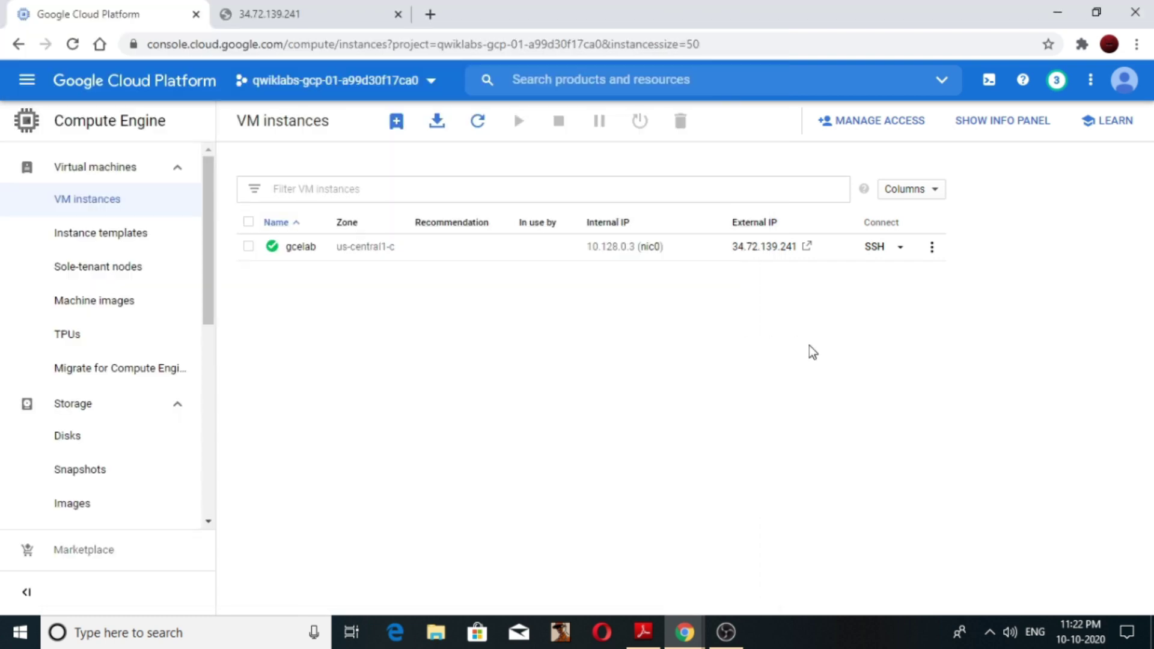
key(ctrl+Tab)
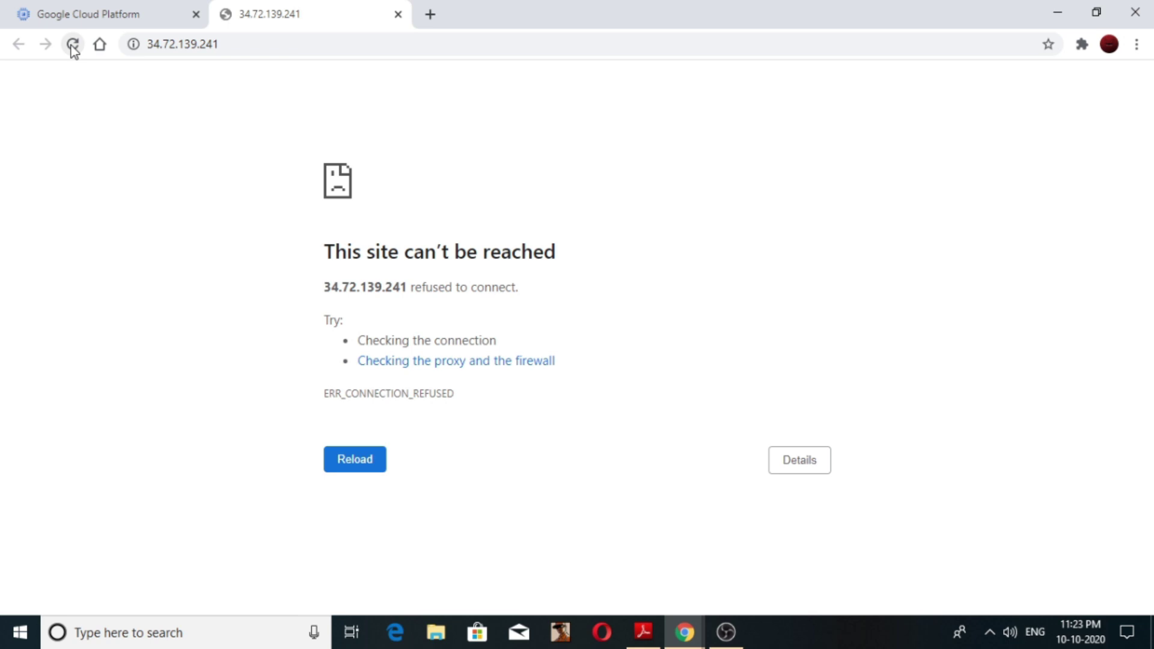
click(72, 45)
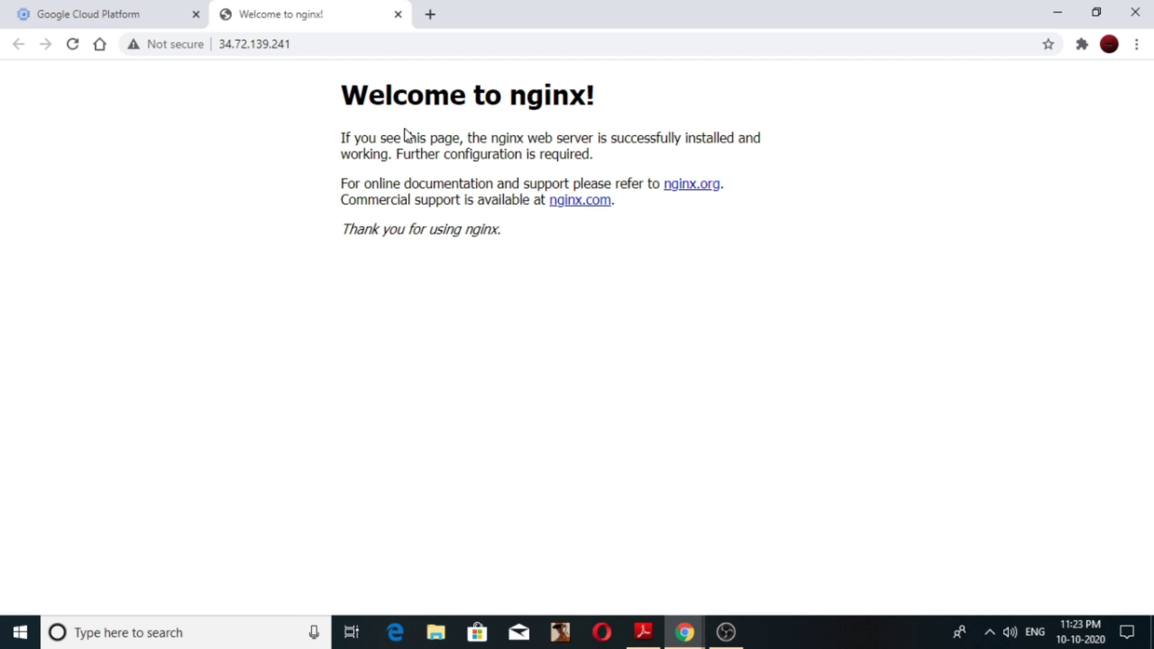
- Return to the VM instances page and start a Cloud Shell session
click(110, 13)
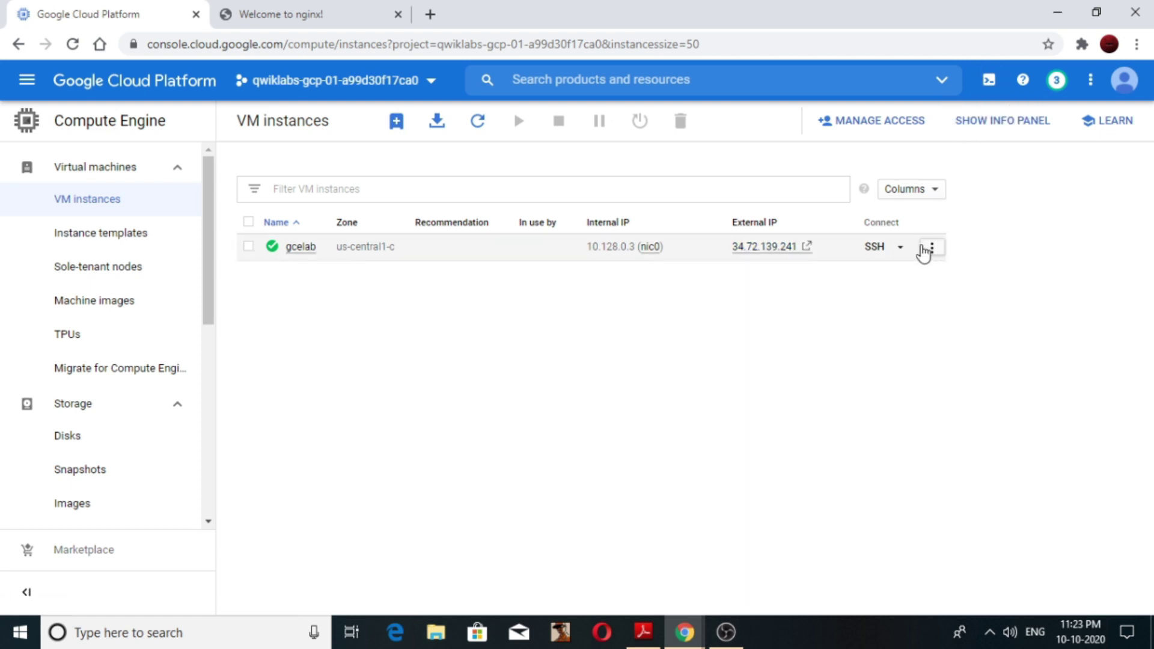
click(989, 82)
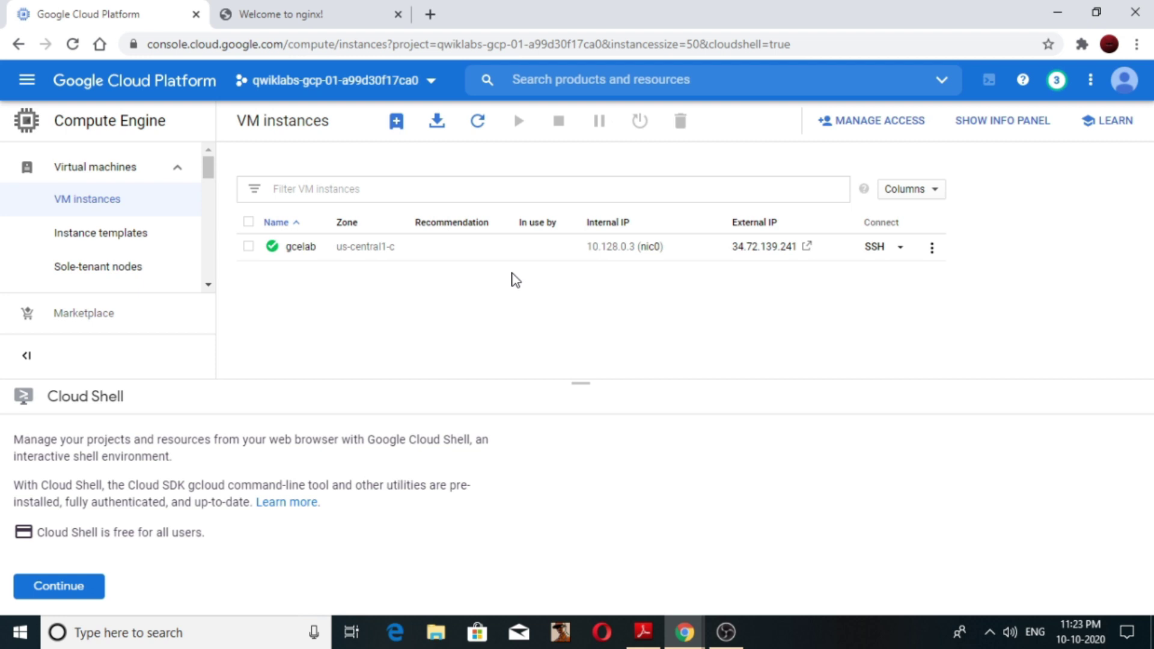
click(85, 584)
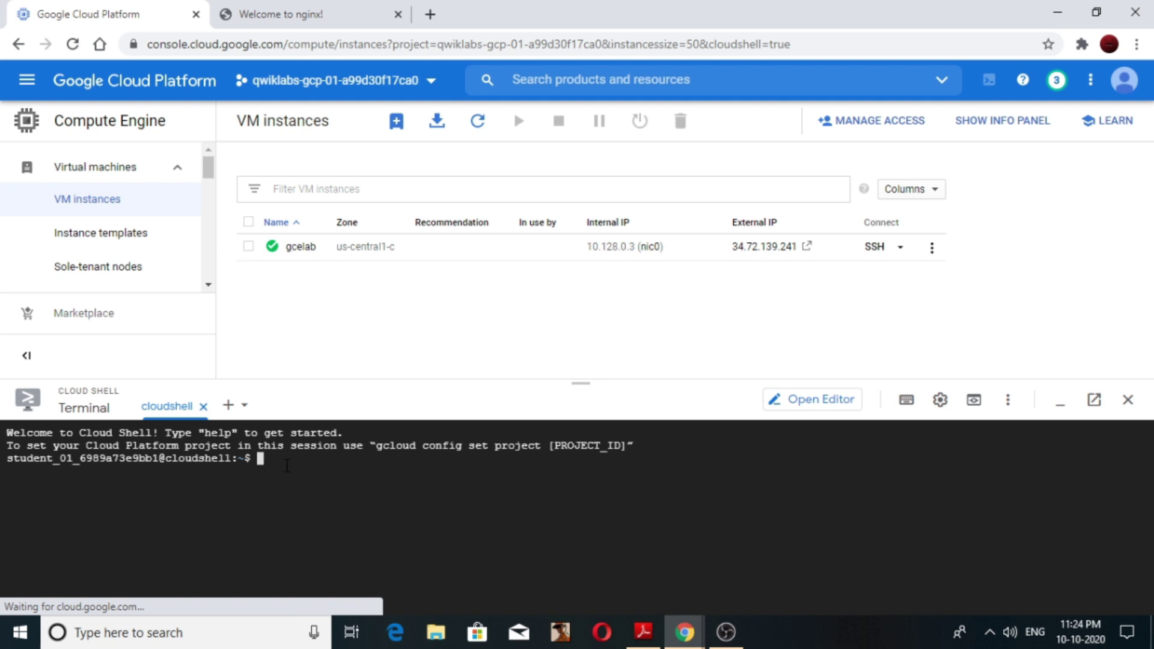
- Begin the command "gcloud config set project" in Cloud Shell and copy the current project's name, qwiklabs-gcp-01-a99d30f17ca0, from the project selector
text(cl)
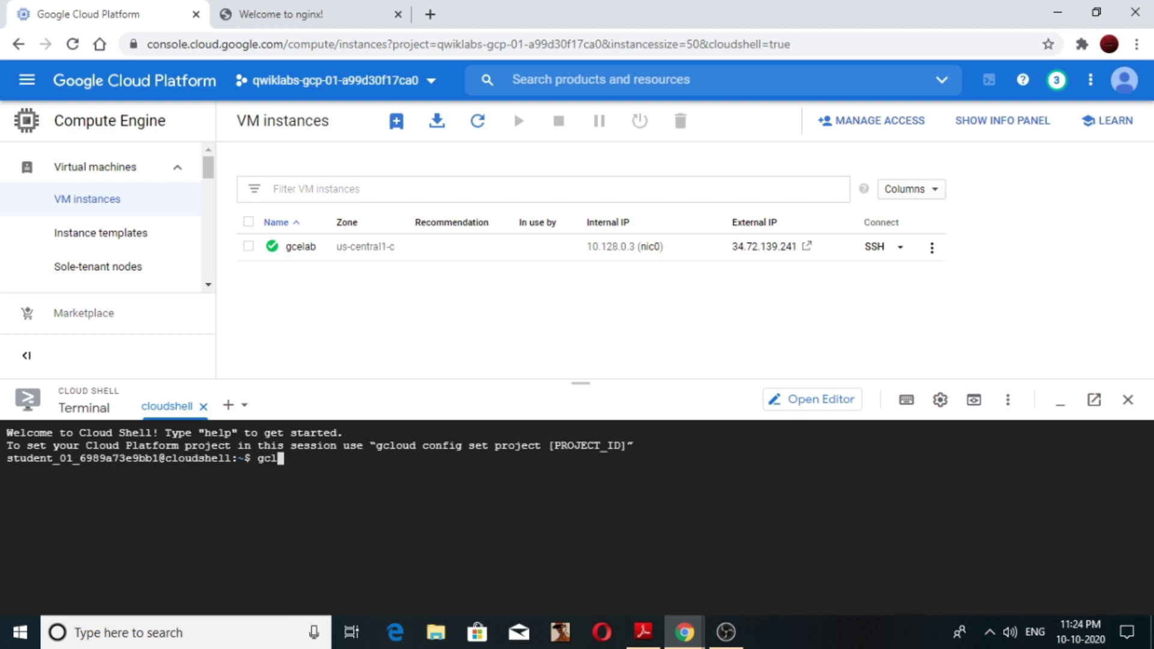
text(oud config set project)
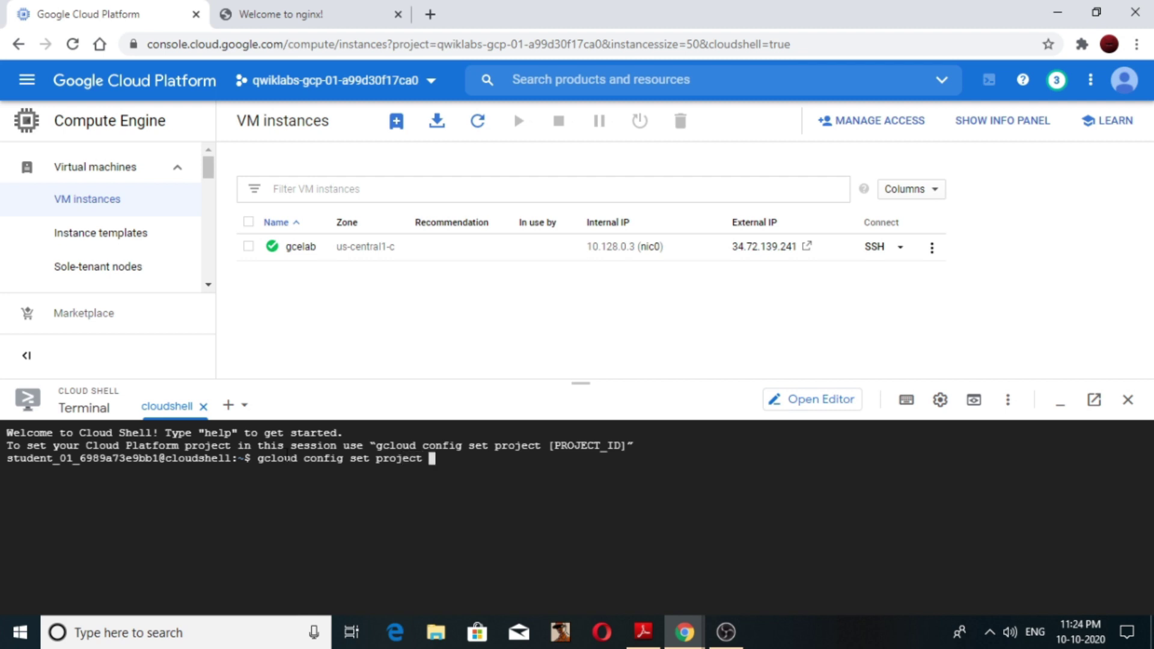
drag(426, 90, 368, 90)
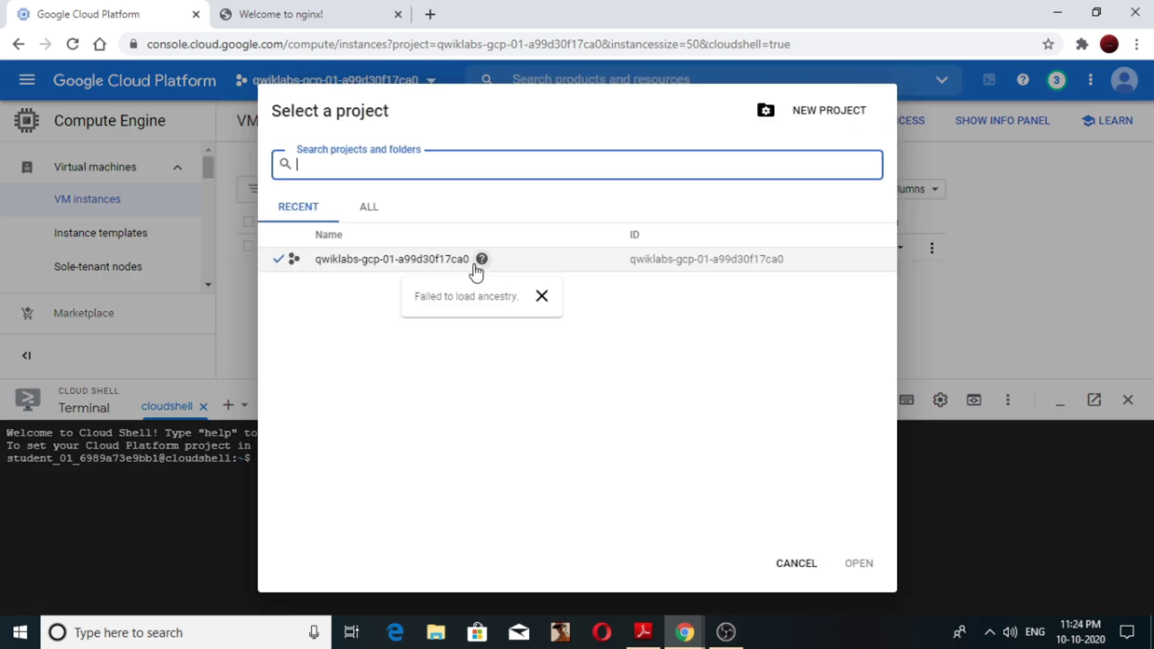
right_click(461, 263)
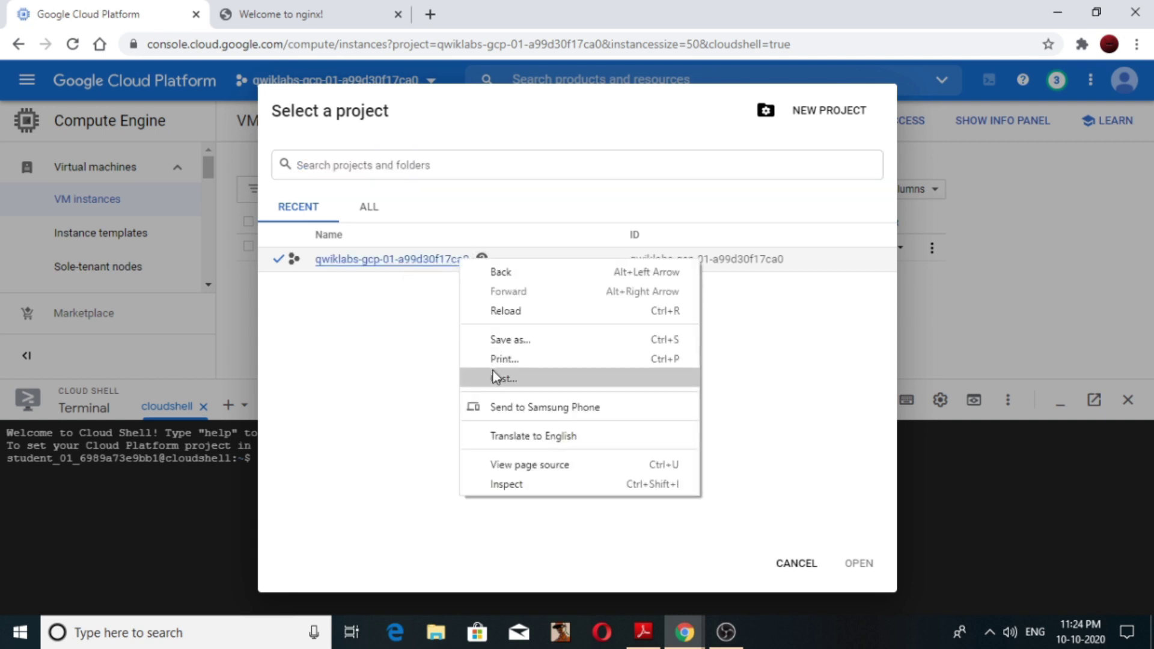
click(445, 363)
mouse_move(472, 275)
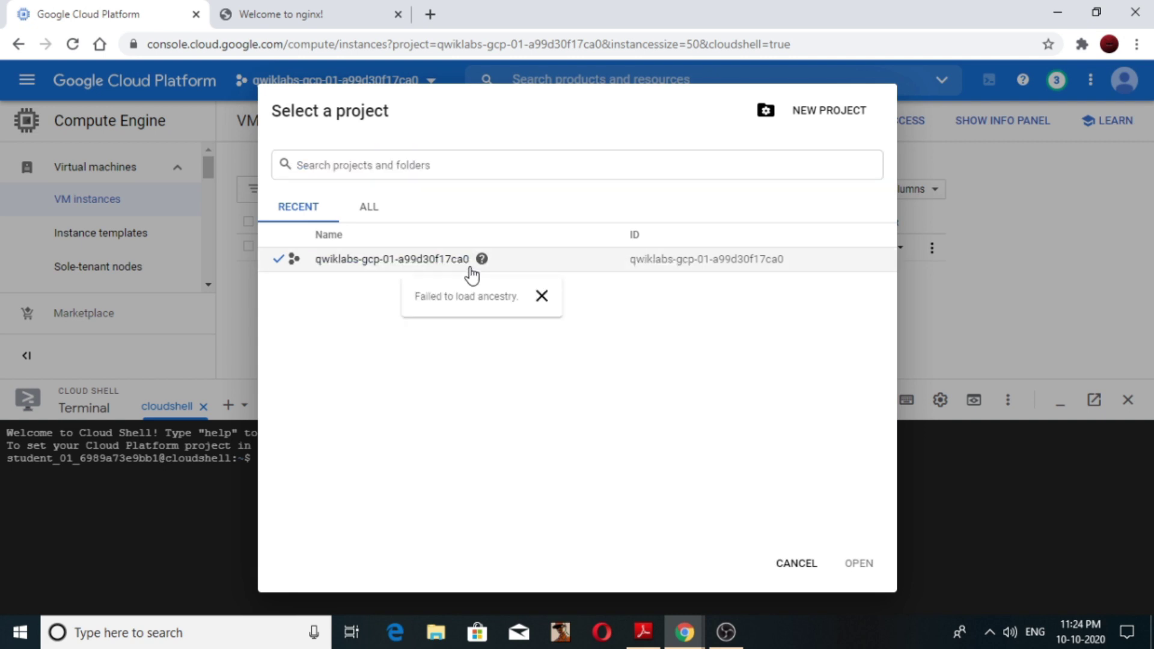
drag(470, 266, 318, 265)
key(ctrl+c)
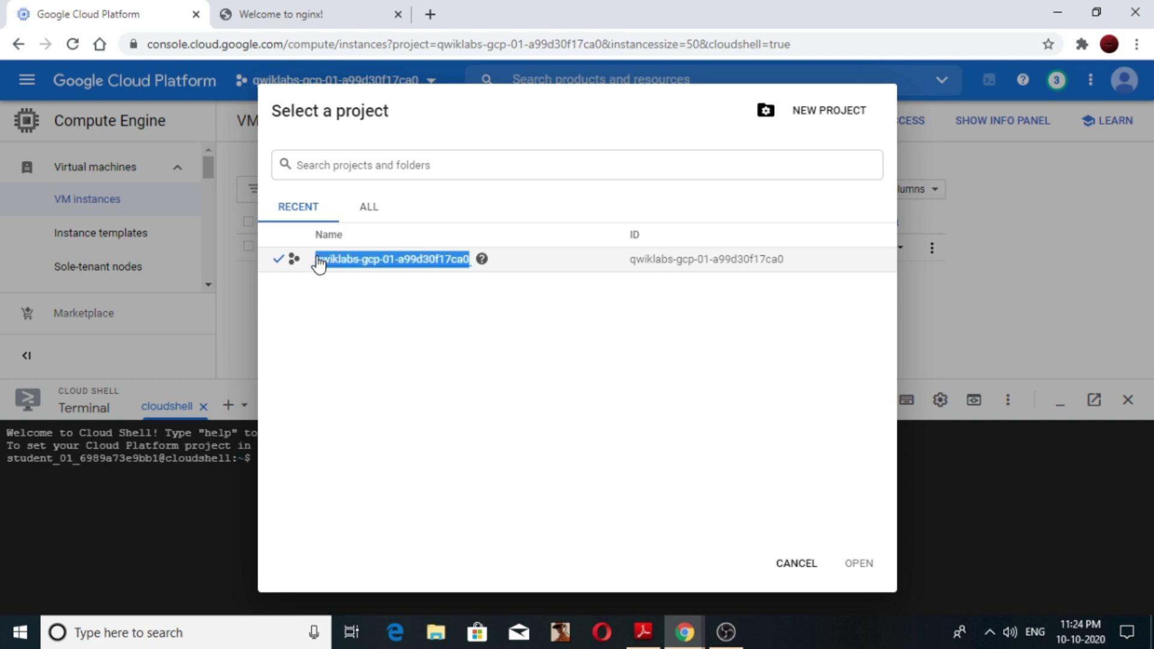
click(807, 571)
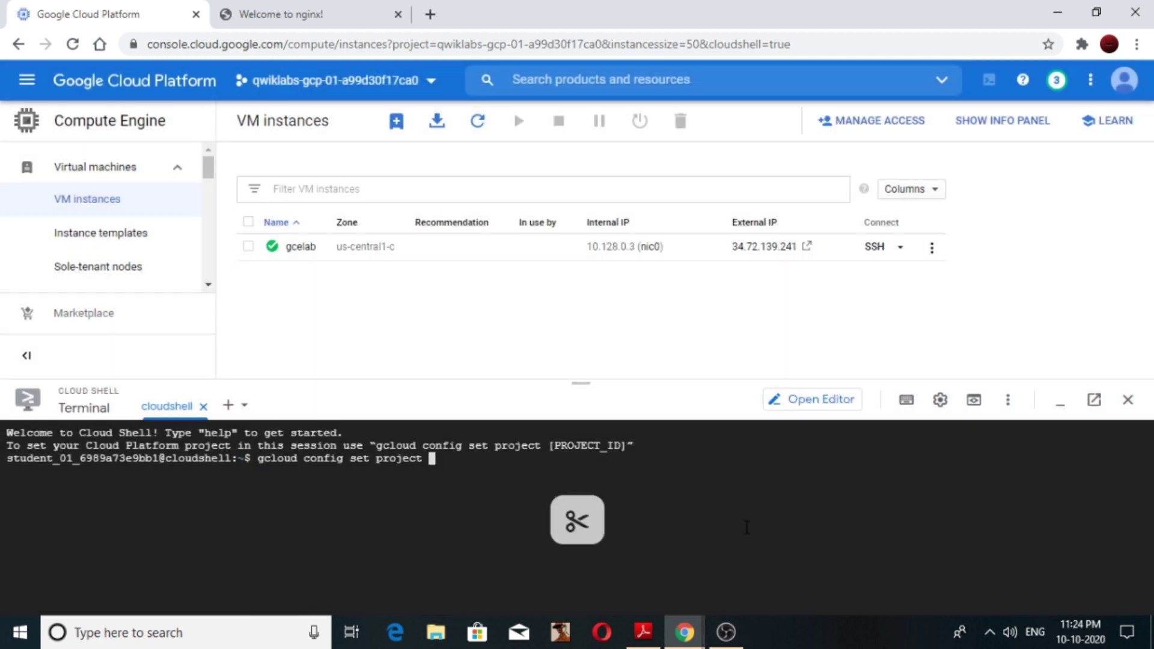
- Complete the command with the copied project ID, run it and authorize Cloud Shell to use the credentials
key(ctrl+v)
key(Return)
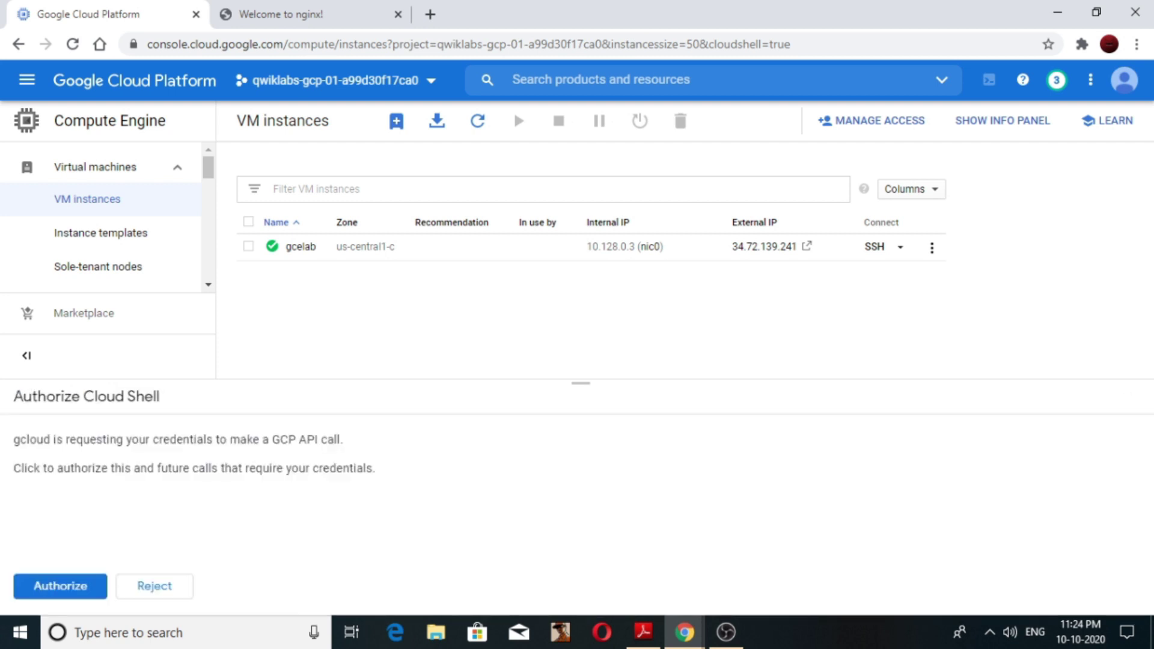
click(32, 589)
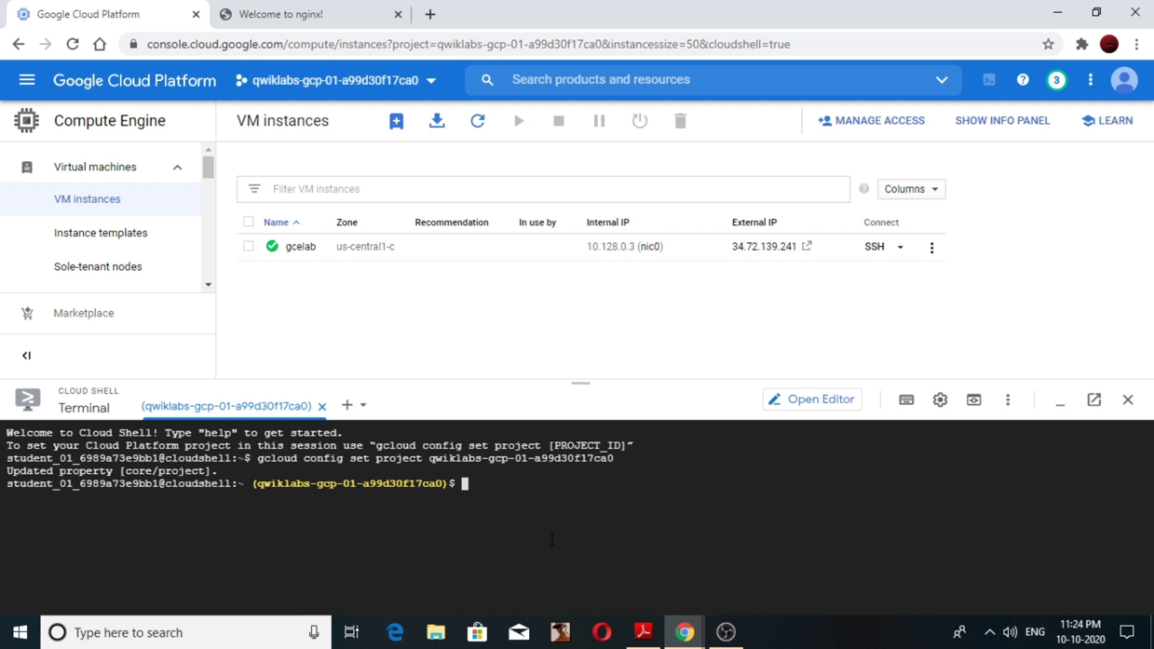
- Look through the "Creating a Virtual Machine" instructions on the Qwiklabs page and return to the Cloud console window
mouse_move(679, 643)
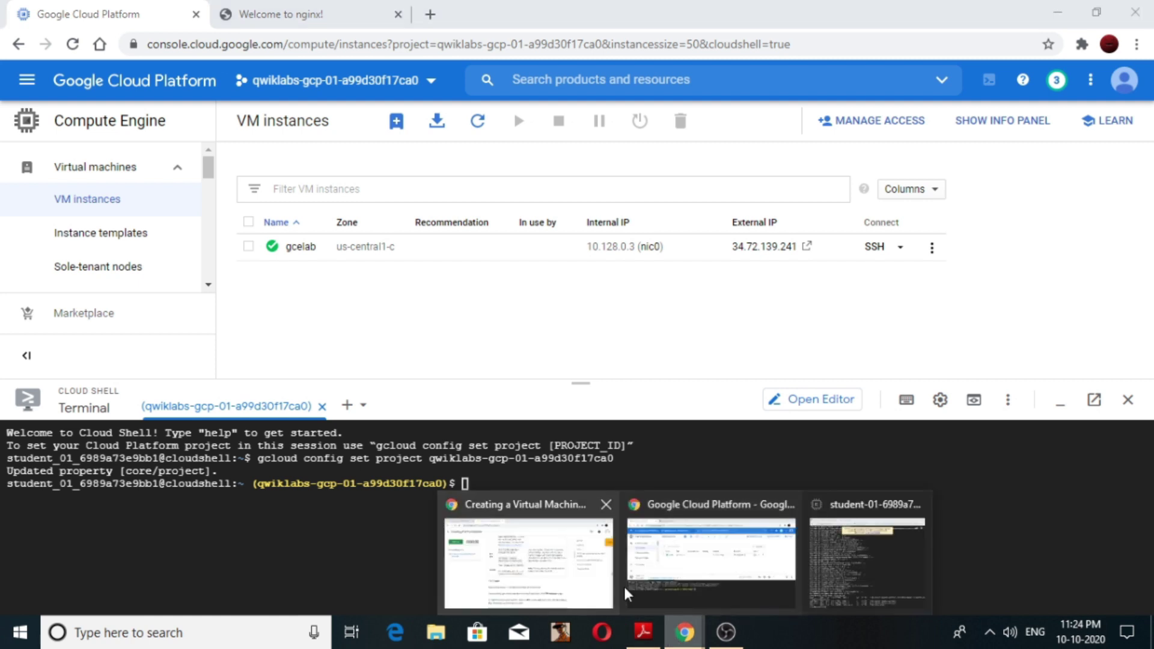
click(598, 584)
scroll(598, 584, down, 1)
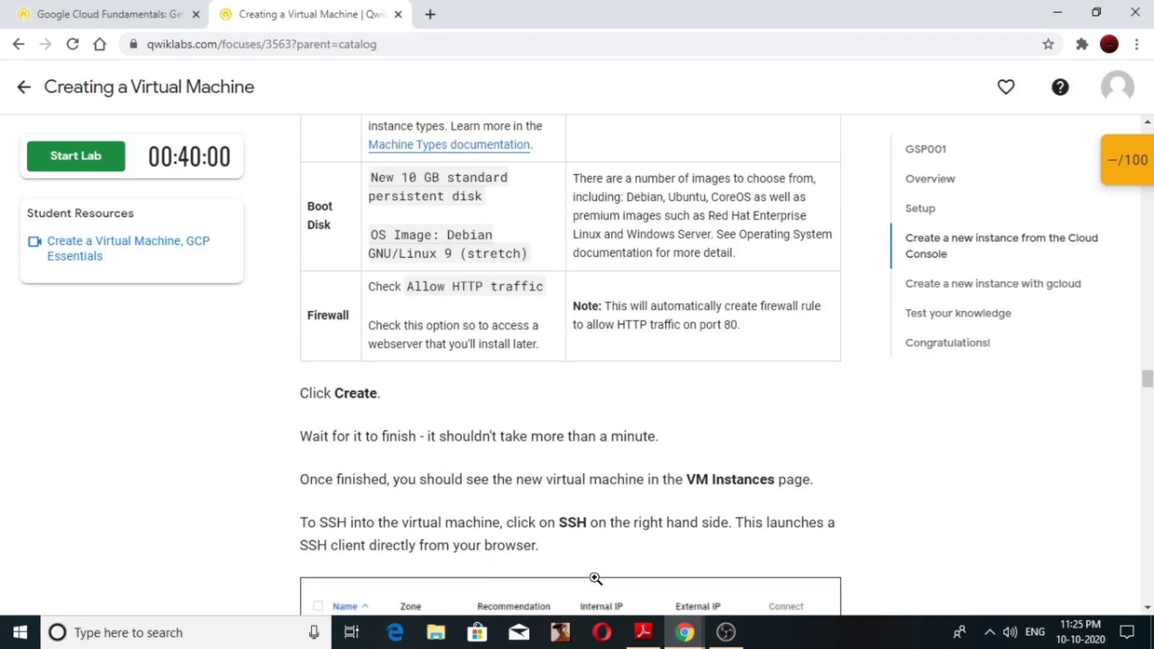
scroll(596, 583, down, 15)
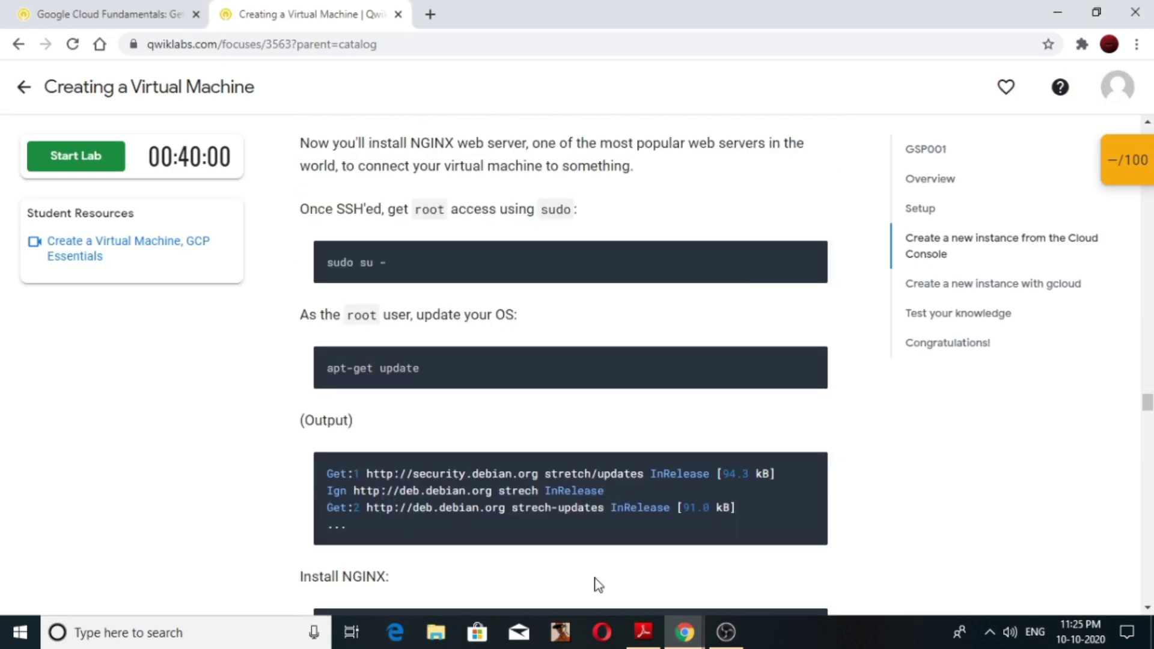
click(684, 632)
- Create the instance gcelab2 with "gcloud compute instances create gcelab2 --machine-type n1-standard-2 --zone us-central1-c" and refresh the VM instances list
text(gcloud )
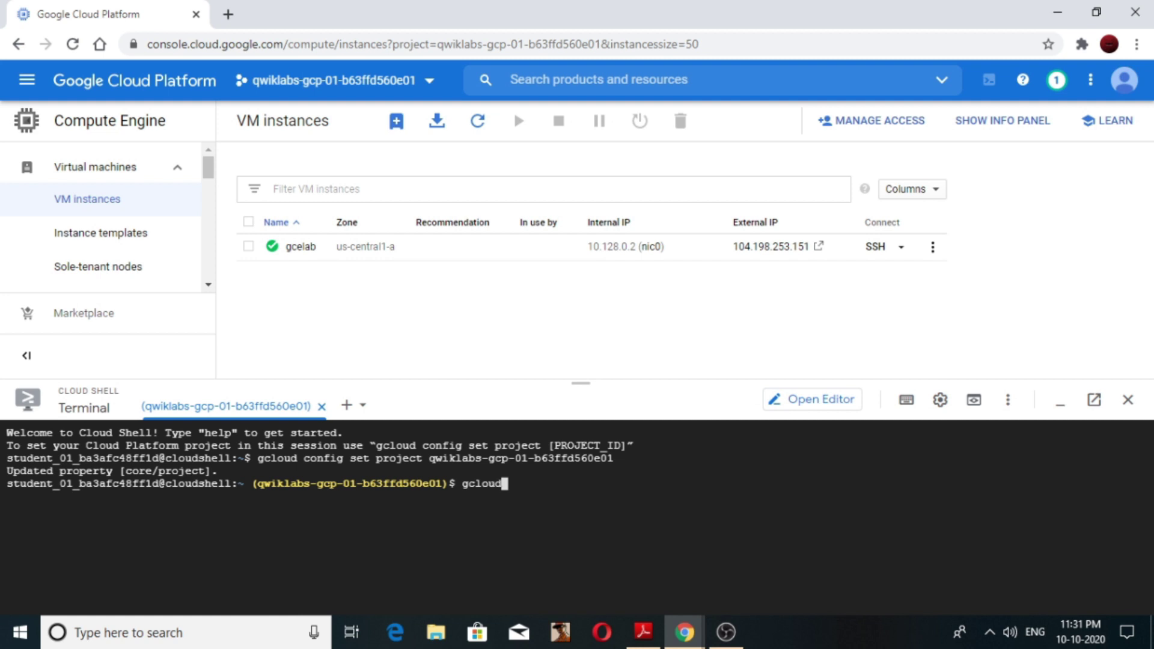
text(compute instances)
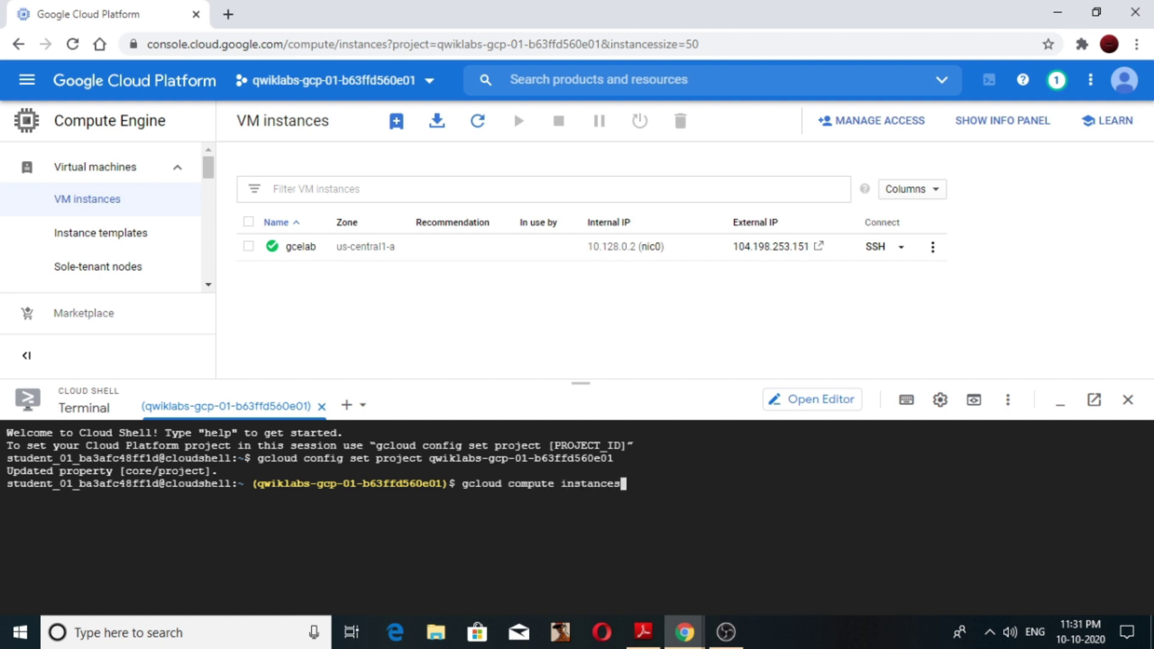
text( create gcela)
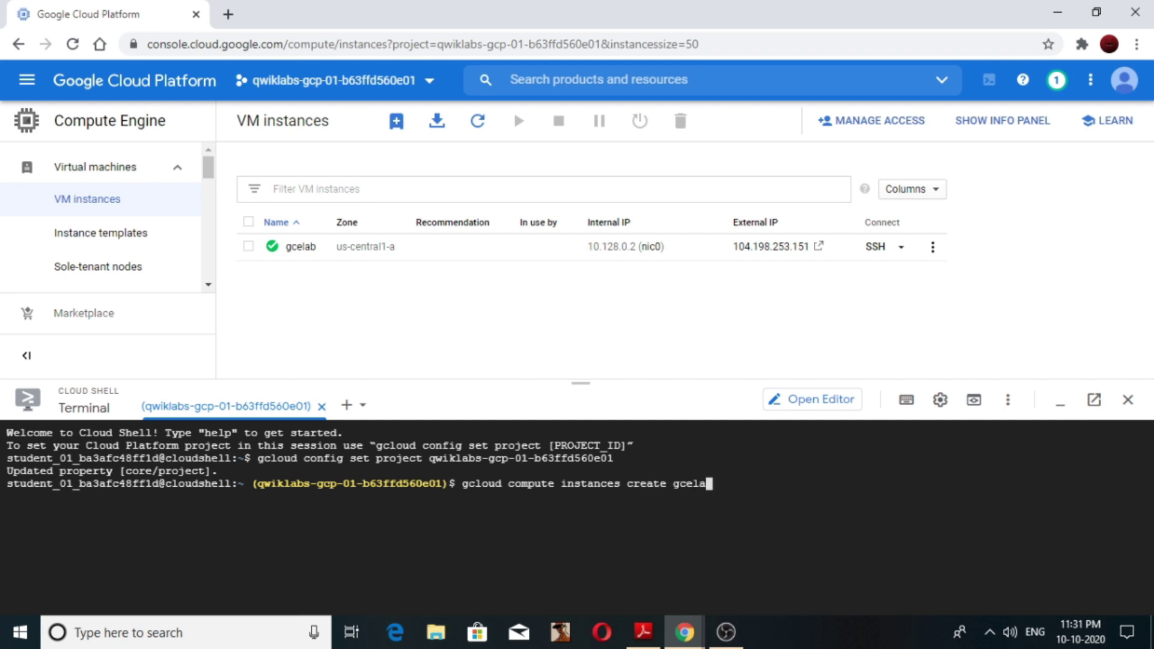
text(b2 --machine-type)
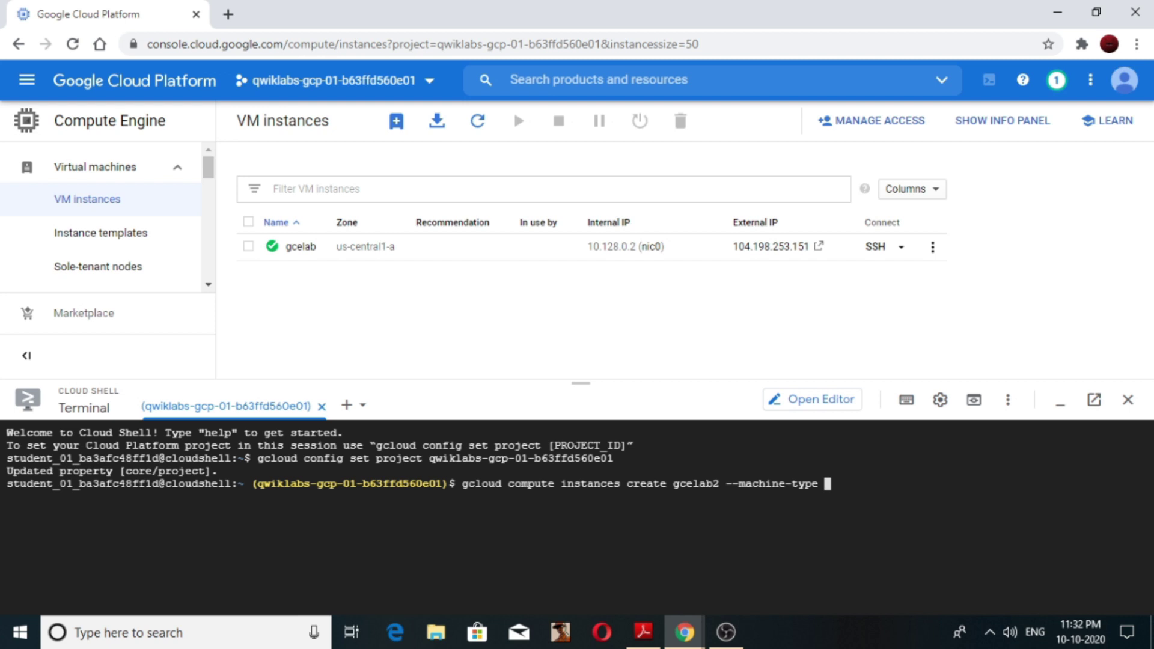
text(n1-standard-2 )
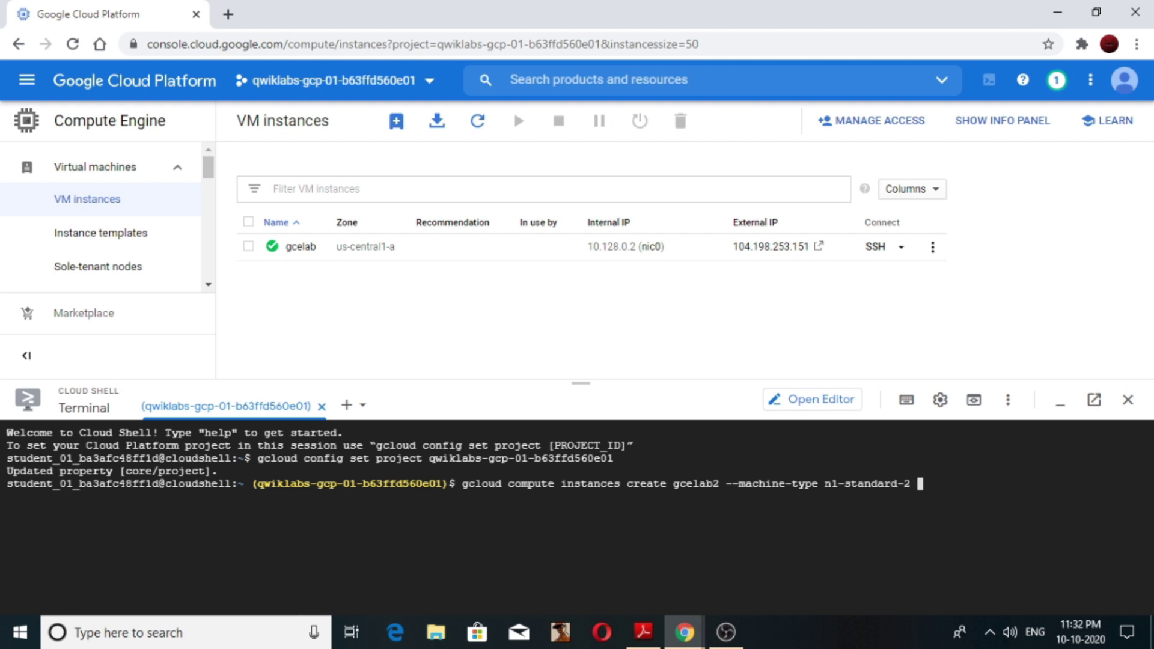
text(--zone us-centr)
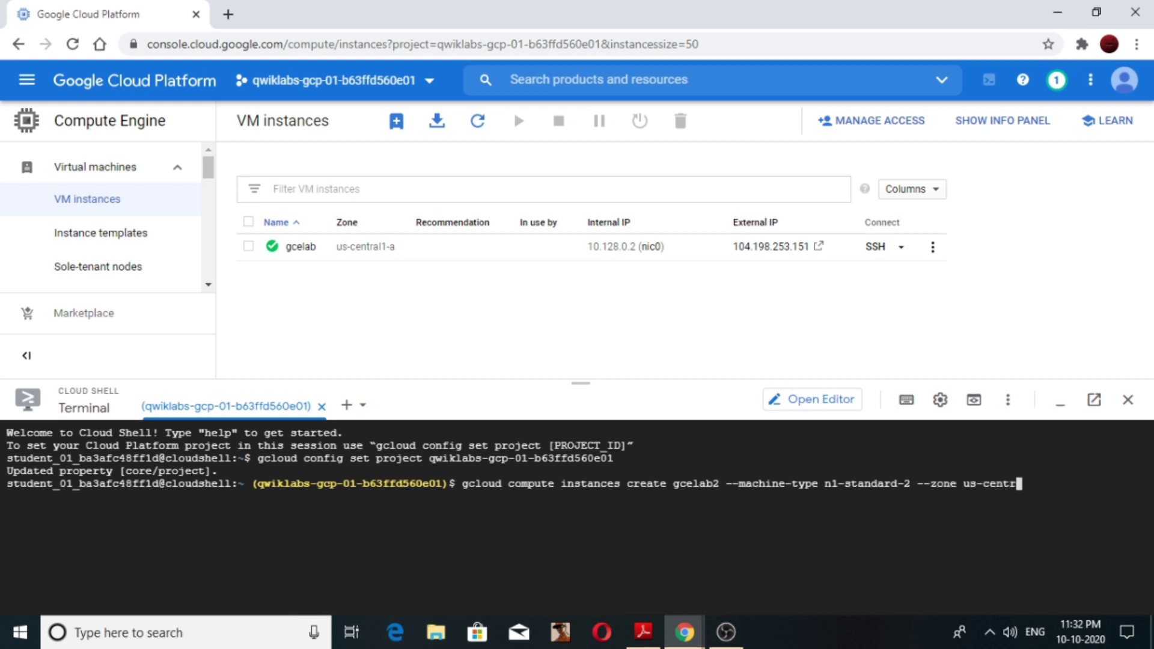
text(al1-c)
key(Return)
click(481, 126)
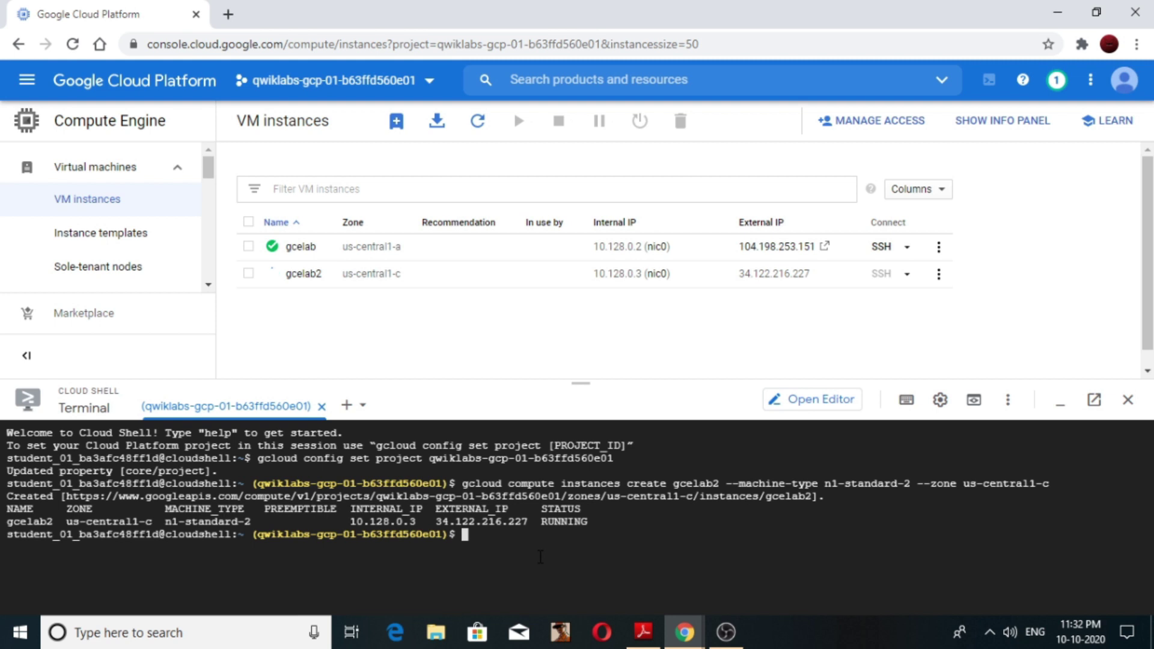
- Try to list the project's VM instances from Cloud Shell with a "gcloud compute" list command
text(gcloud compute ins)
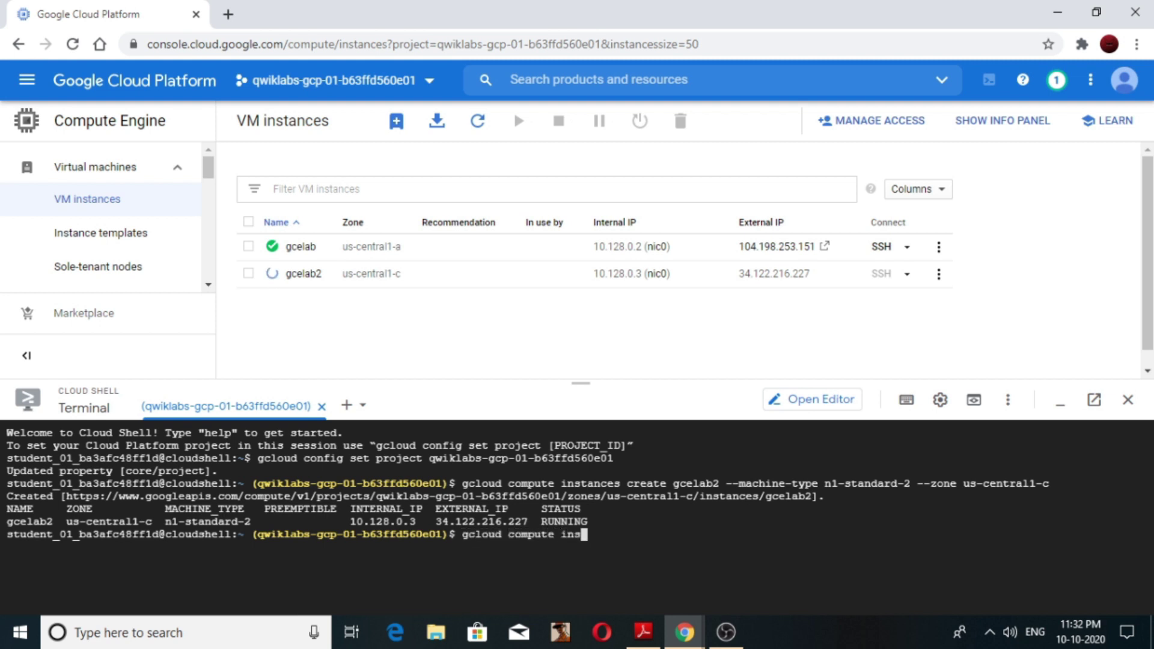
text(tamces list)
key(Return)
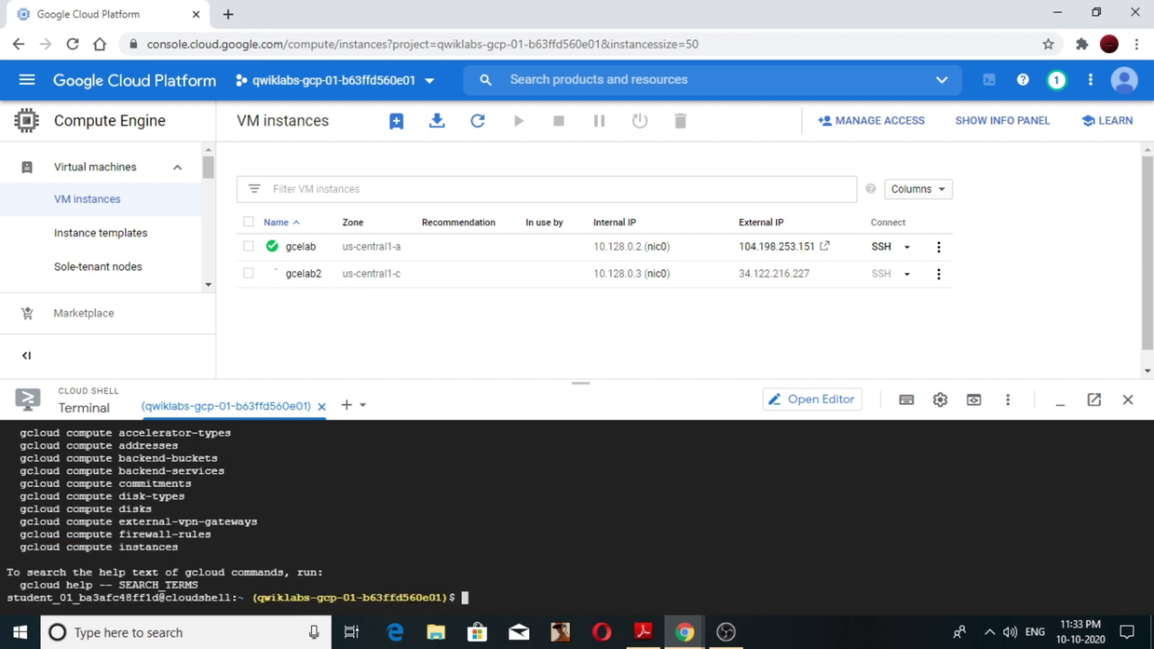
- Correct the spelling in the previous command so it reads "gcloud compute instances list" and run it again
key(Up)
key(Left)
key(Left)
key(Left)
key(Left)
key(Left)
key(Left)
key(Left)
key(Left)
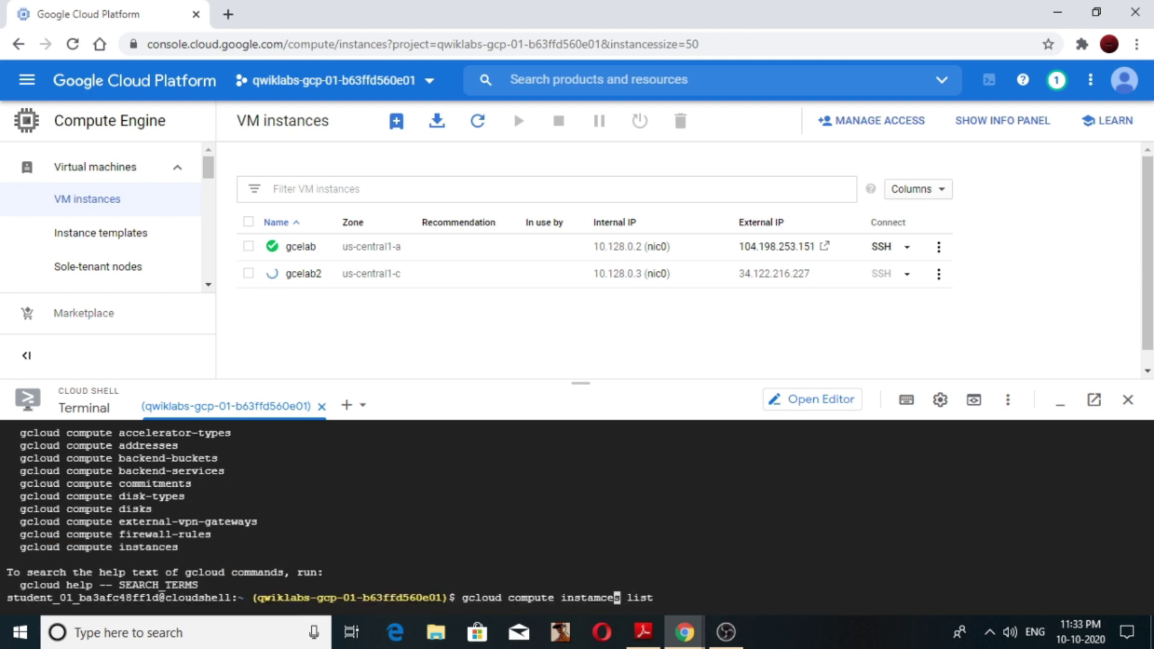
key(BackSpace)
text(n)
key(Return)
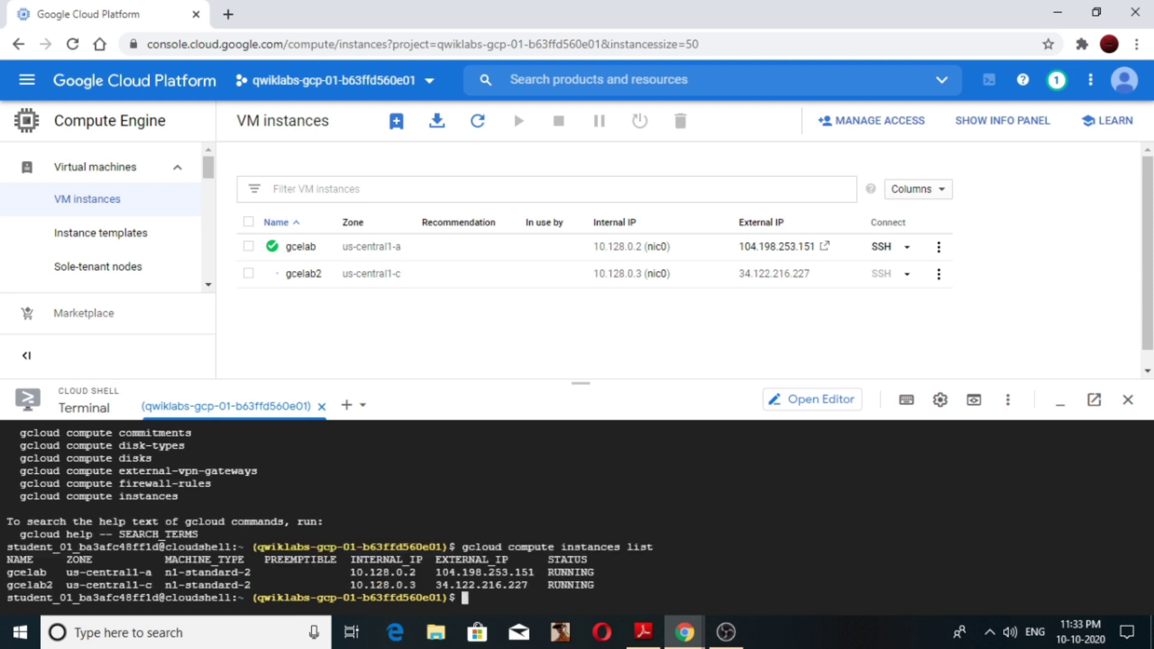
- Connect to the second instance over SSH with "gcloud compute ssh gcelab2 --zone us-central1-c"
text(gclouyd)
key(BackSpace)
key(BackSpace)
text(d)
text(compute)
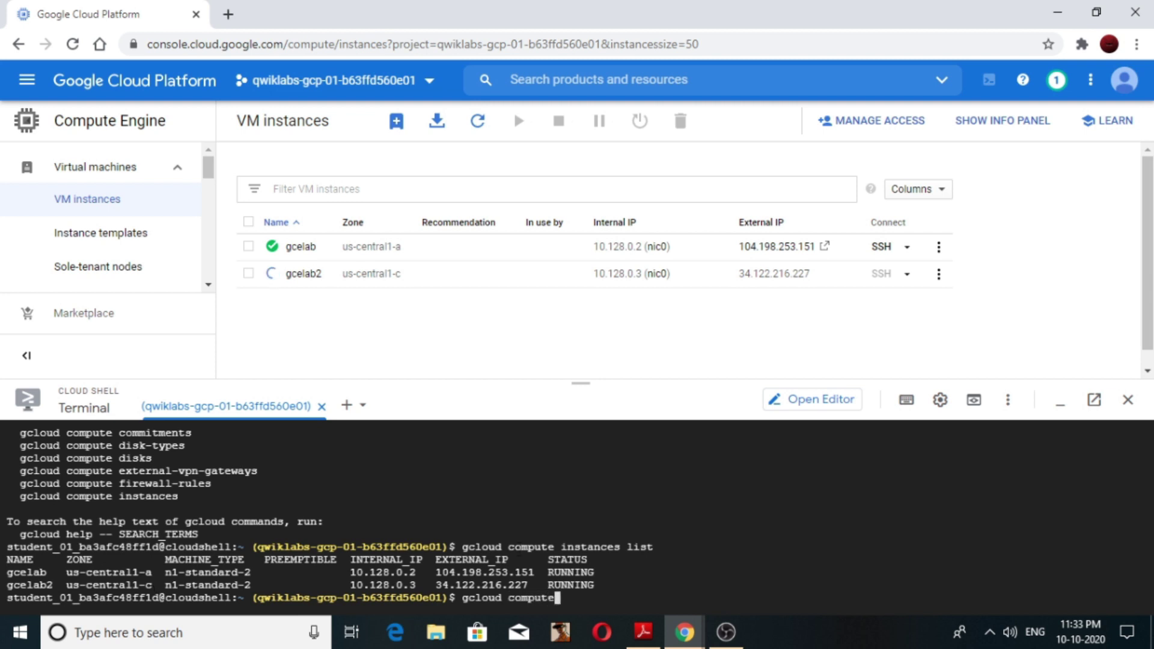
text( ssh gcelab2)
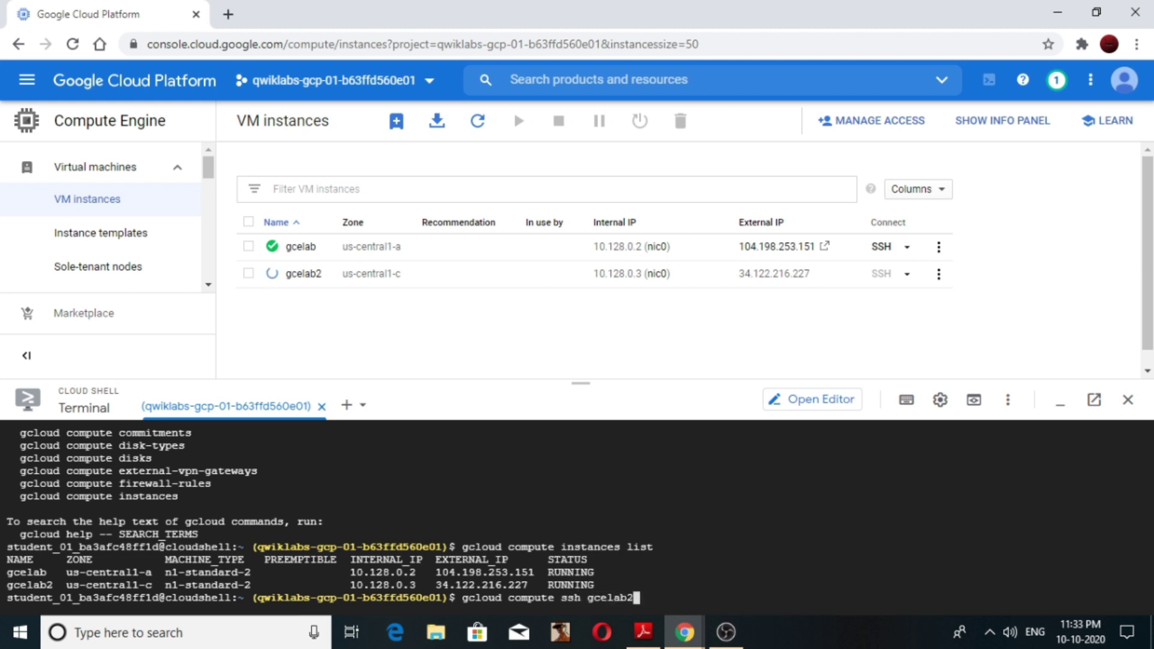
text( --zone us-centra)
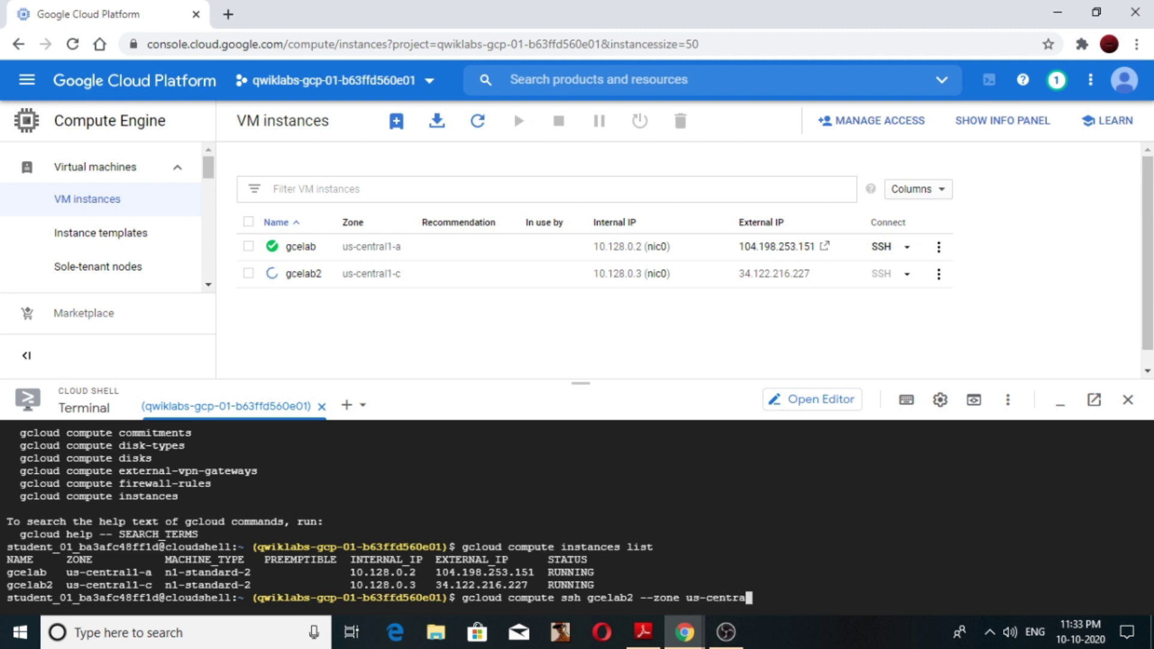
text(l1-c)
key(Return)
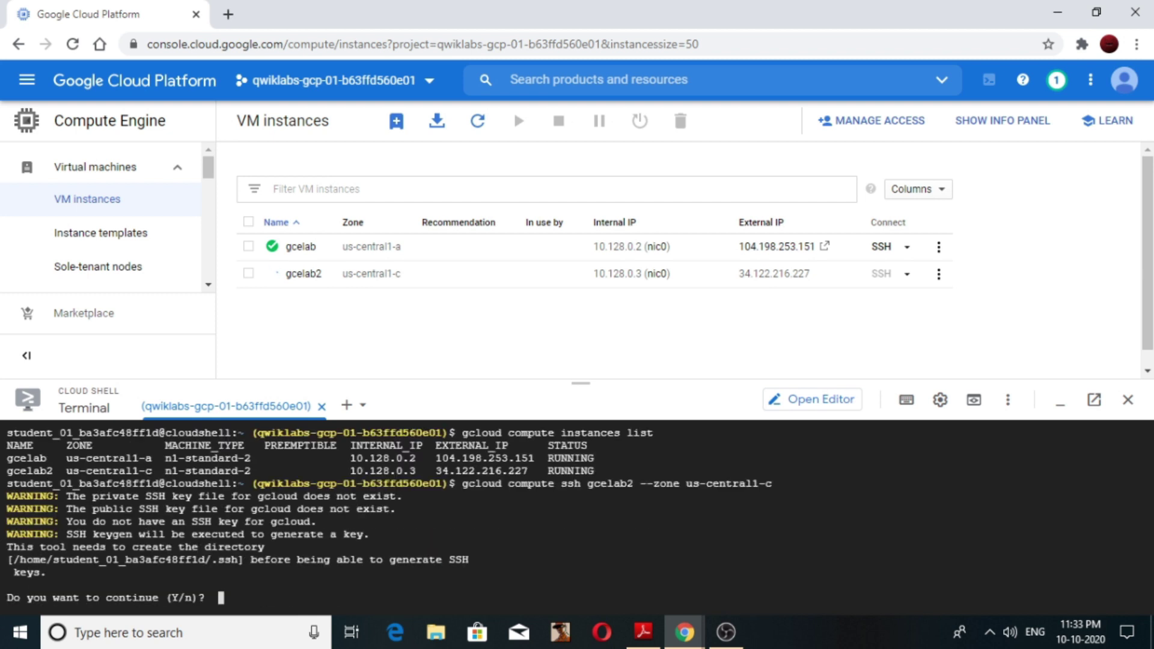
- Agree to generate the SSH keys and leave the passphrase and its confirmation empty
text(Y)
key(Return)
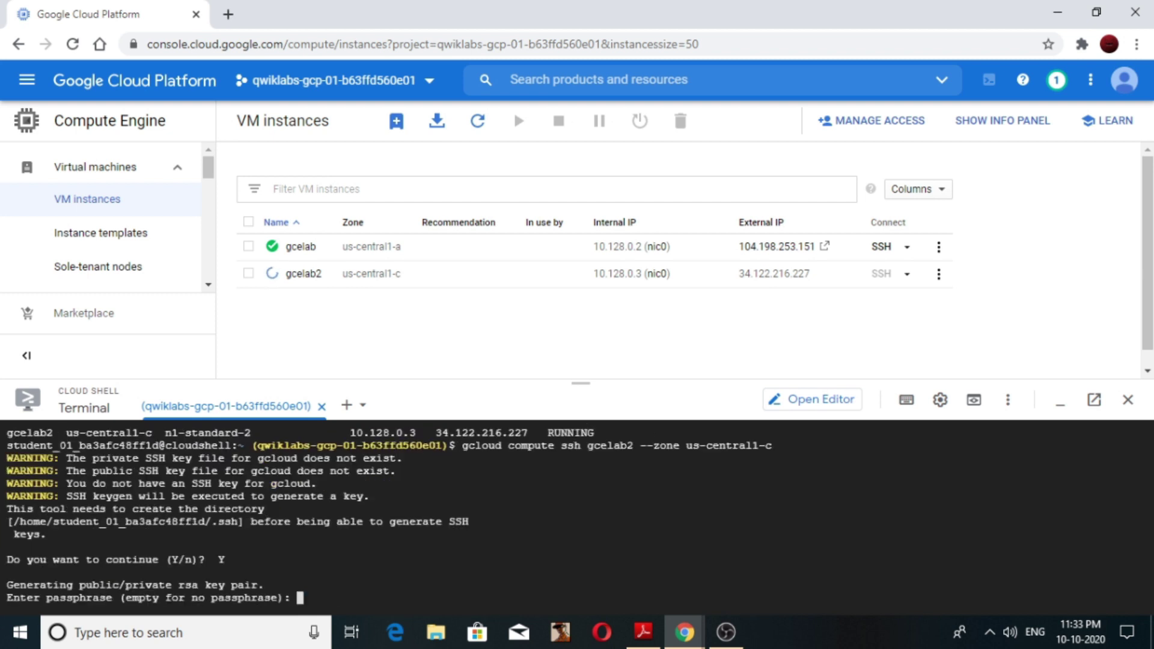
key(Return)
key(Return)
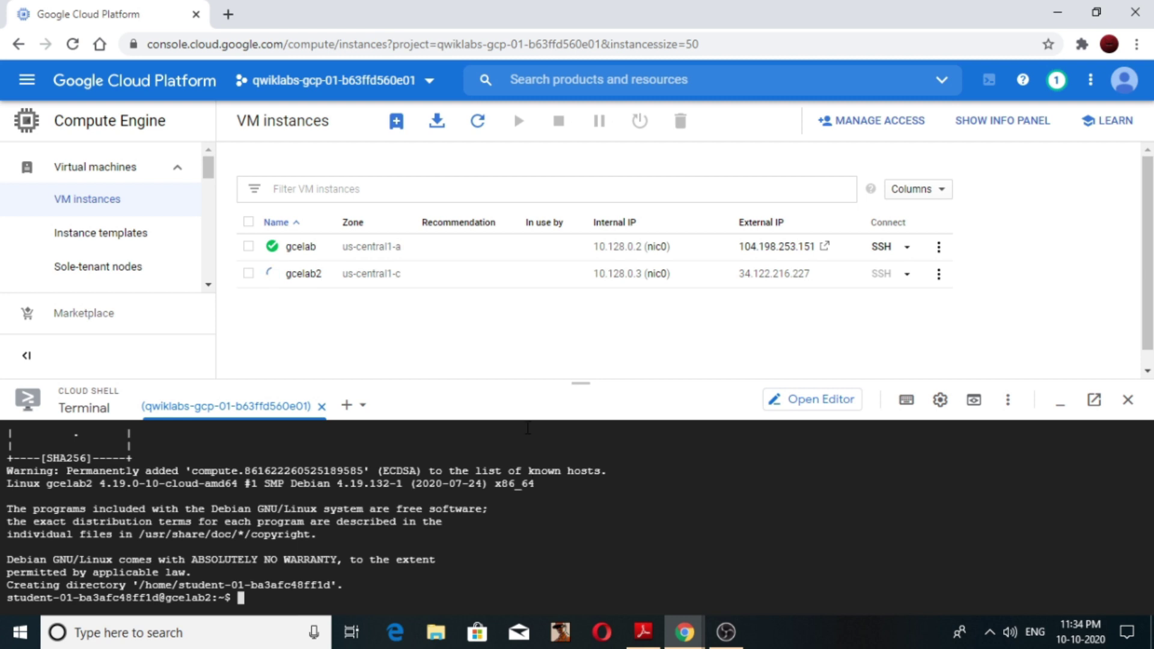
- Refresh the VM instances list and close the SSH session on gcelab2 with "exit"
click(477, 121)
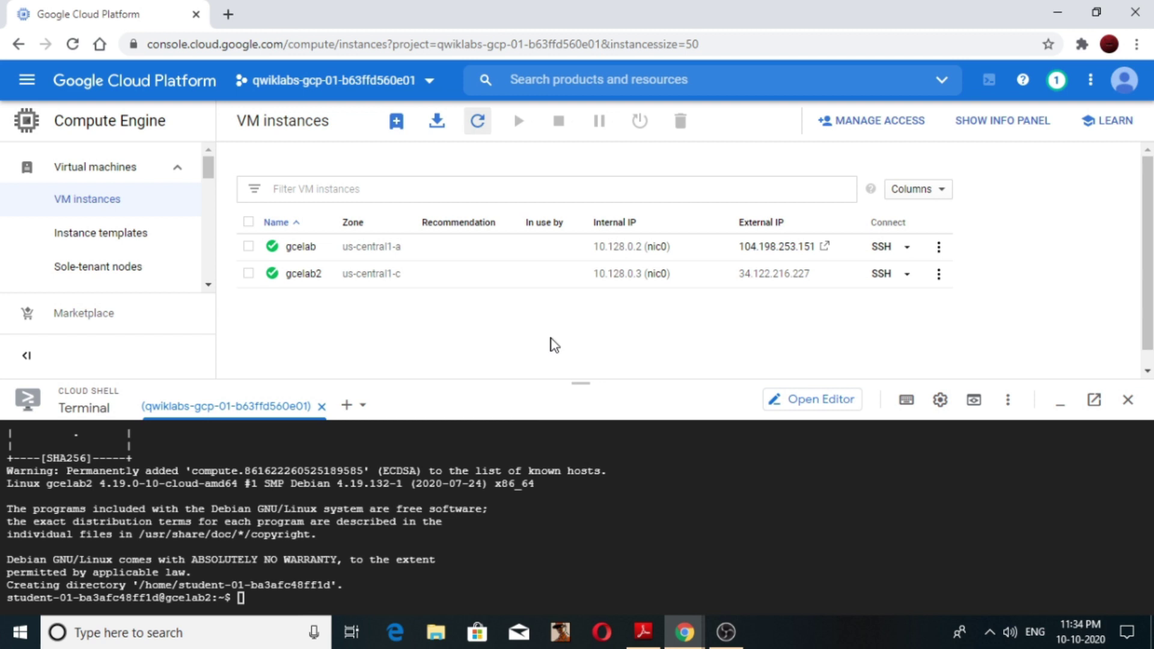
click(684, 565)
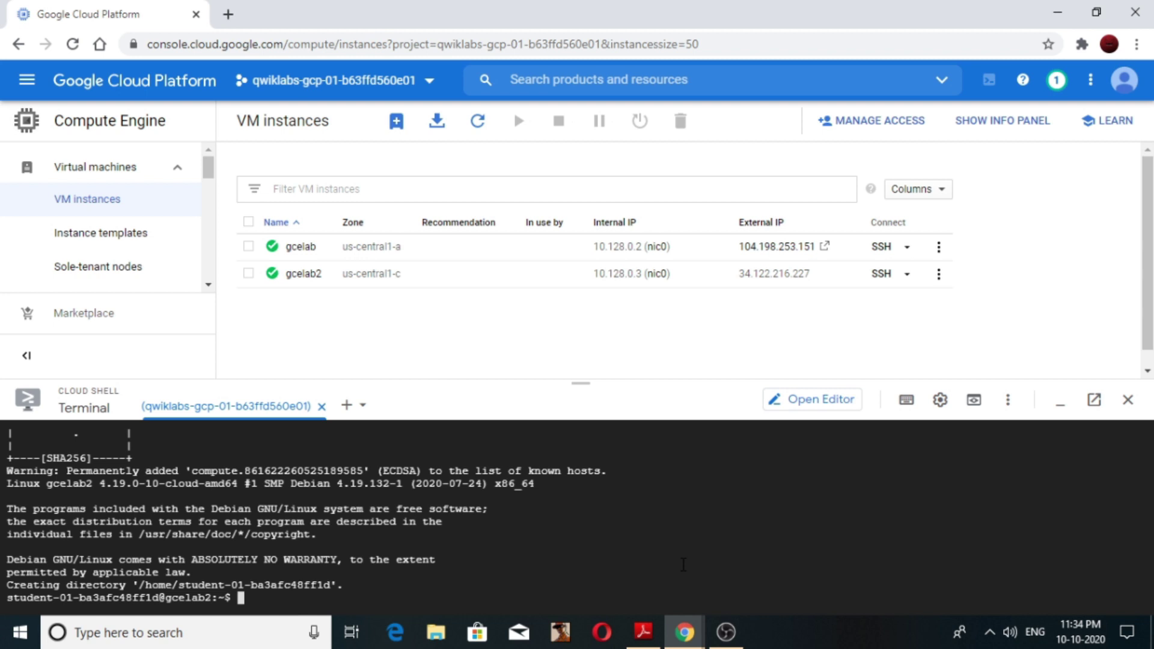
text(exit)
key(Return)
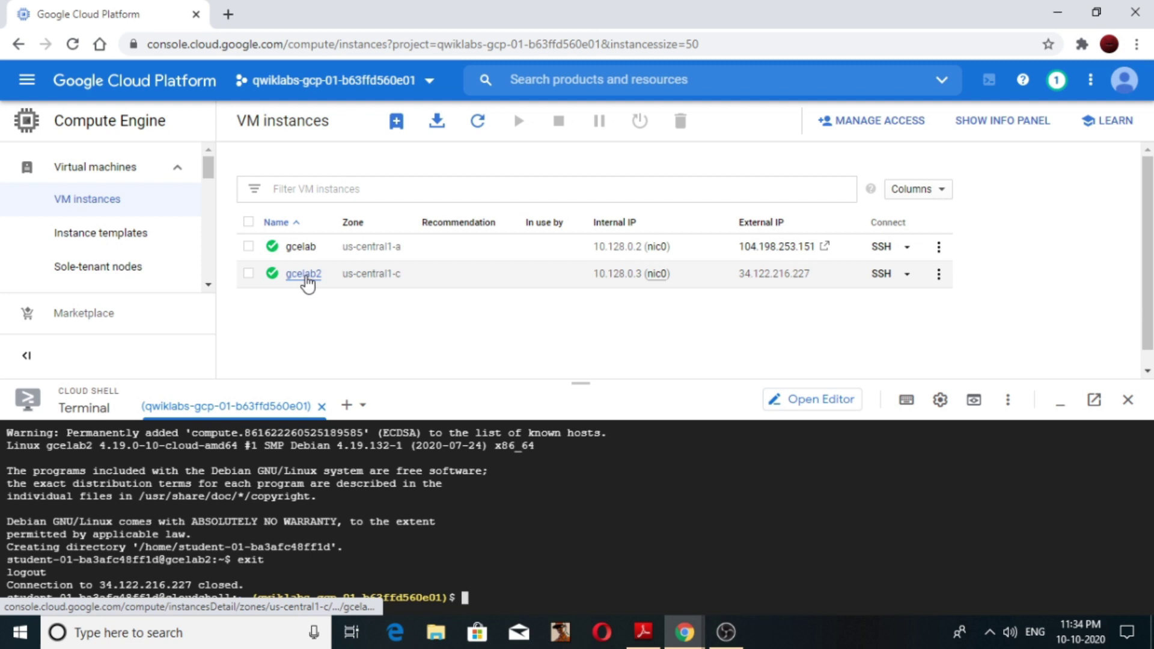
- Delete both VM instances, gcelab and gcelab2, together with their boot disks
click(249, 274)
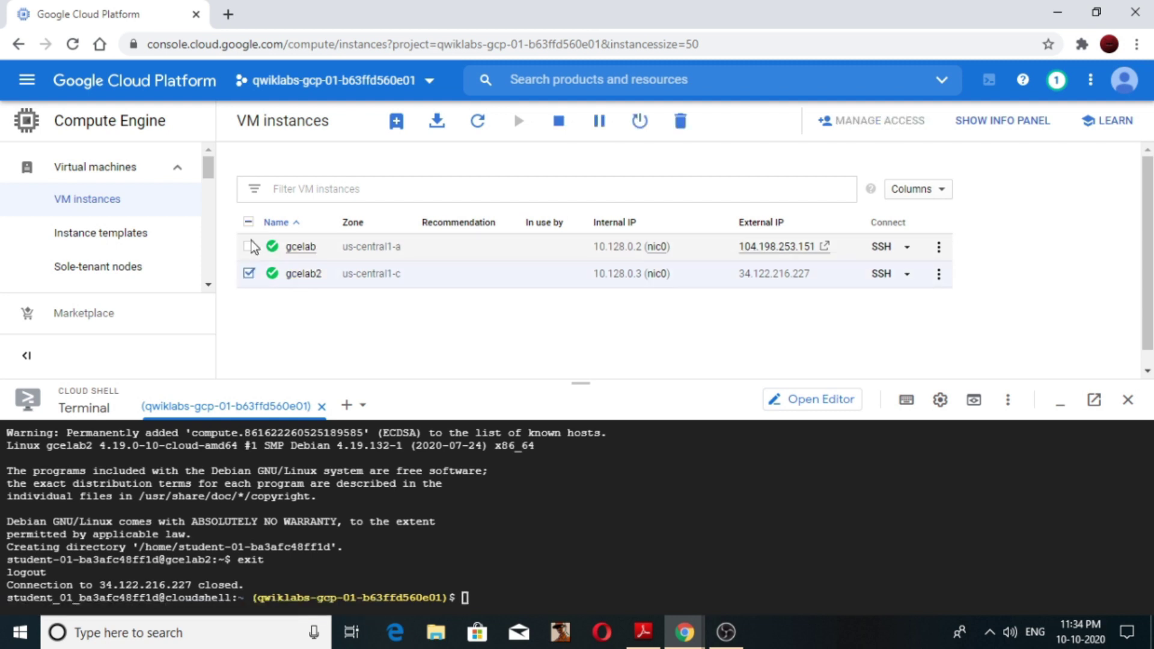
click(249, 246)
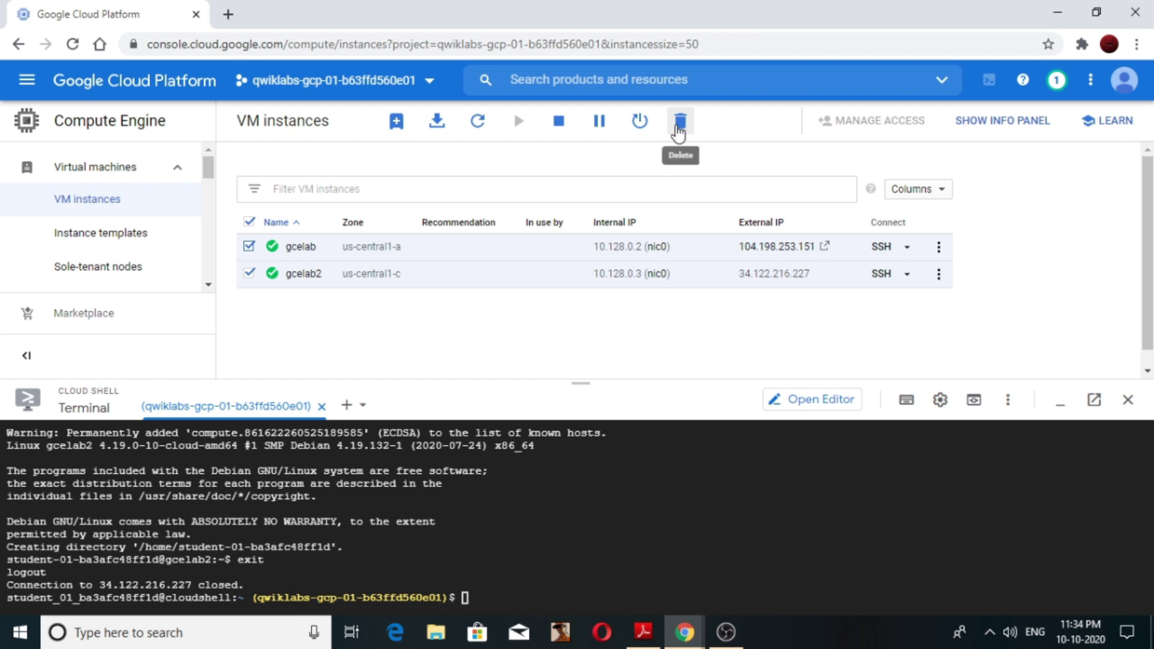
click(679, 123)
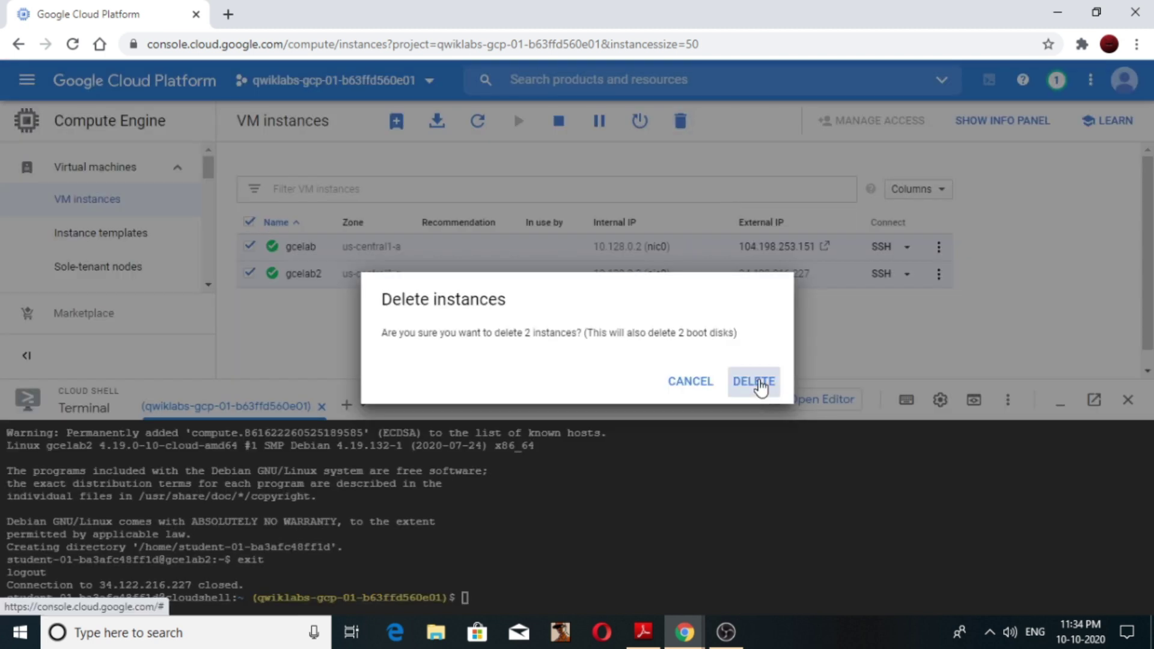
click(759, 382)
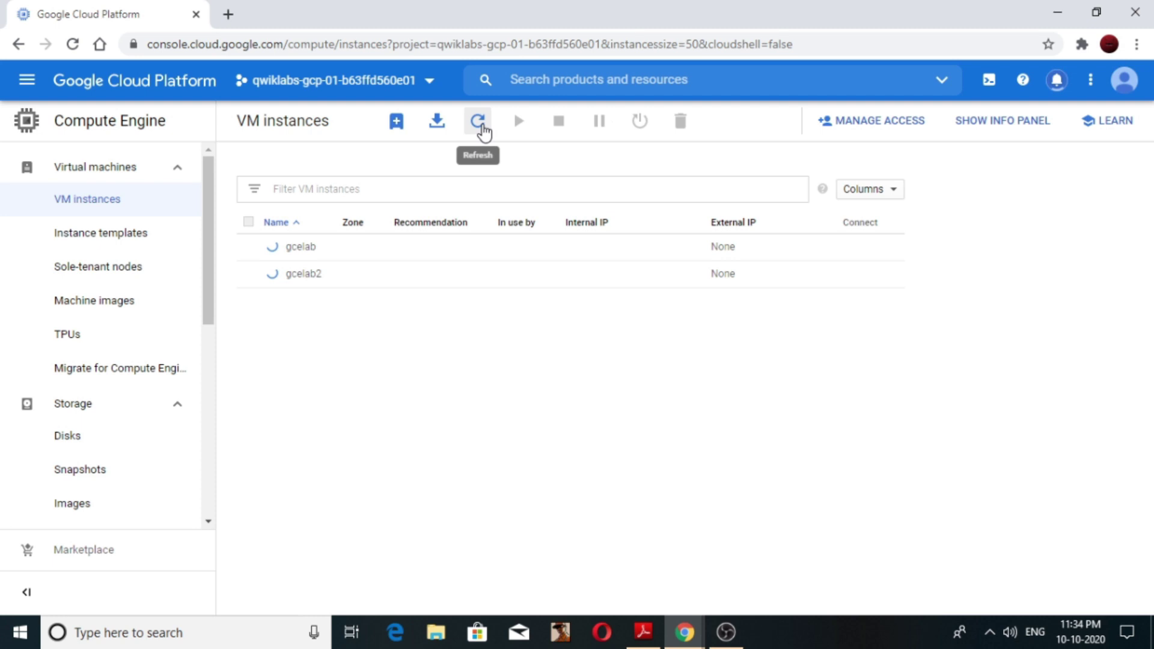
- Go to the project's Home Dashboard
click(26, 80)
click(247, 137)
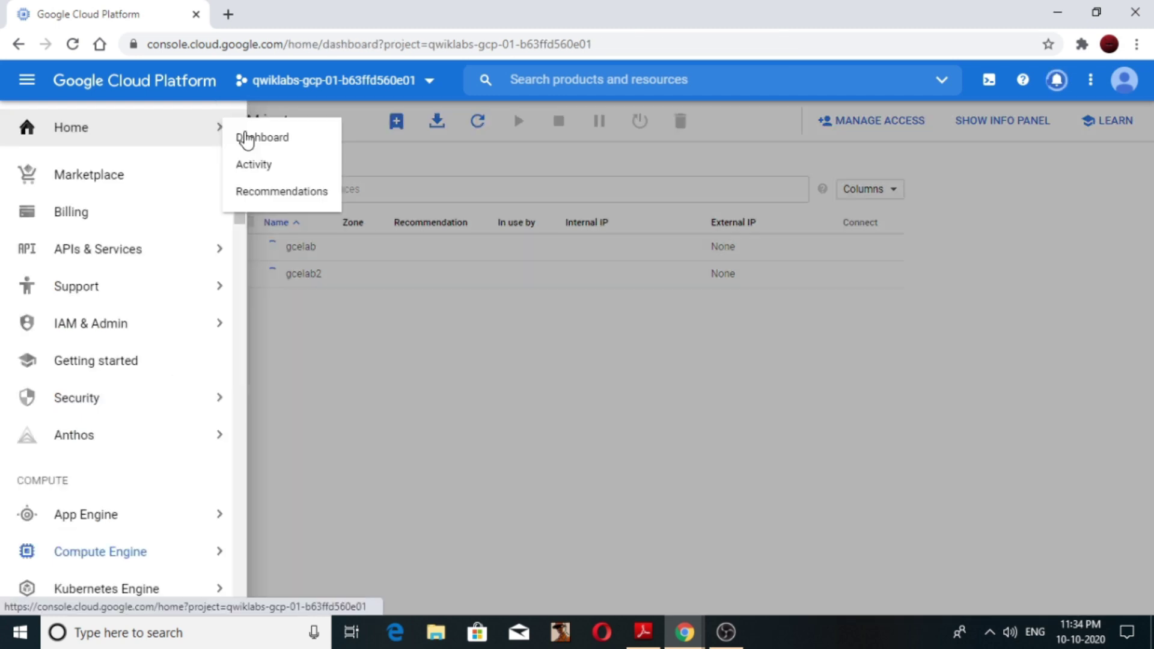